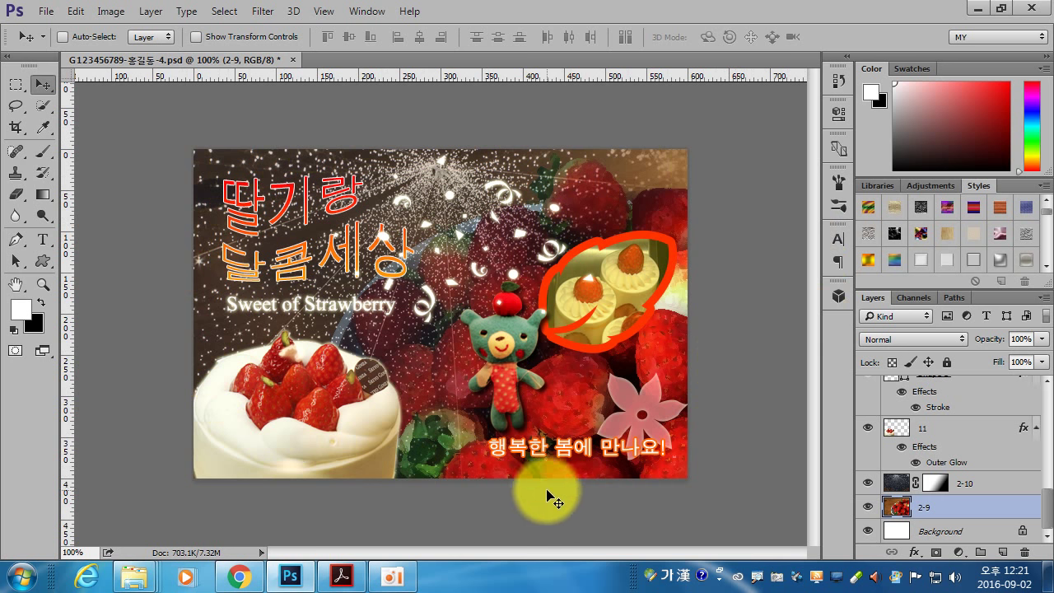
Review the task PDF's requirements before starting the poster
left_click(341, 576)
scroll(553, 264, "up", 3)
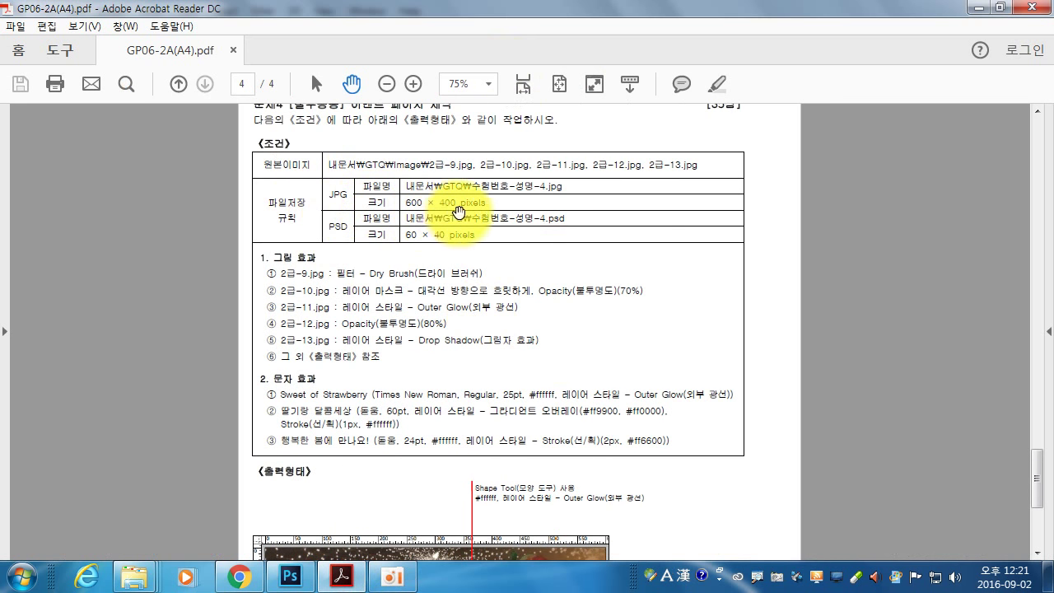
left_click(289, 576)
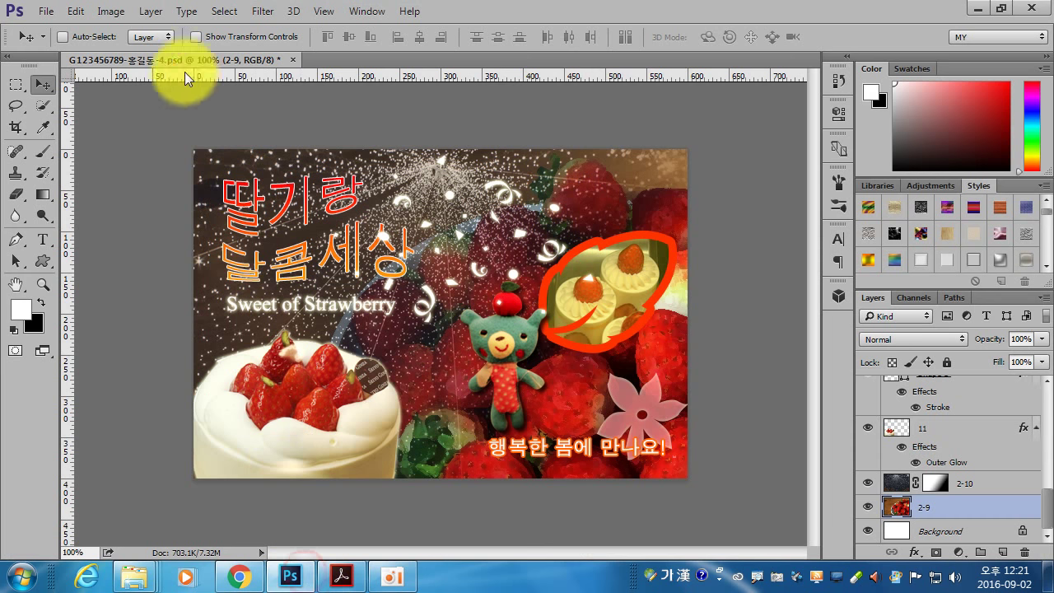
Create a new 600 × 400 pixel document named with the exam ID
left_click(43, 12)
left_click(62, 29)
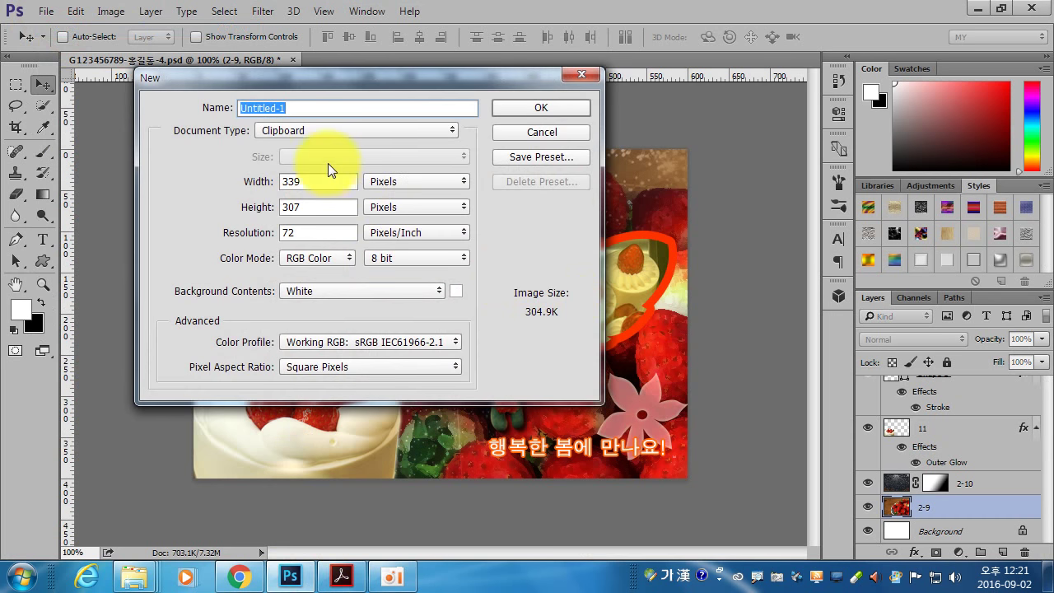
type("600")
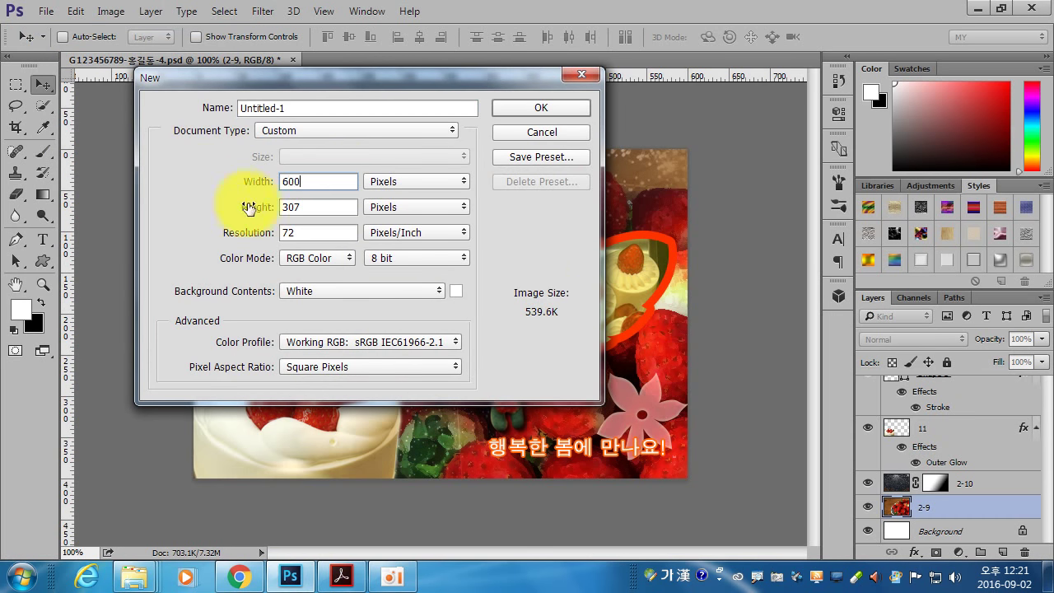
type("400")
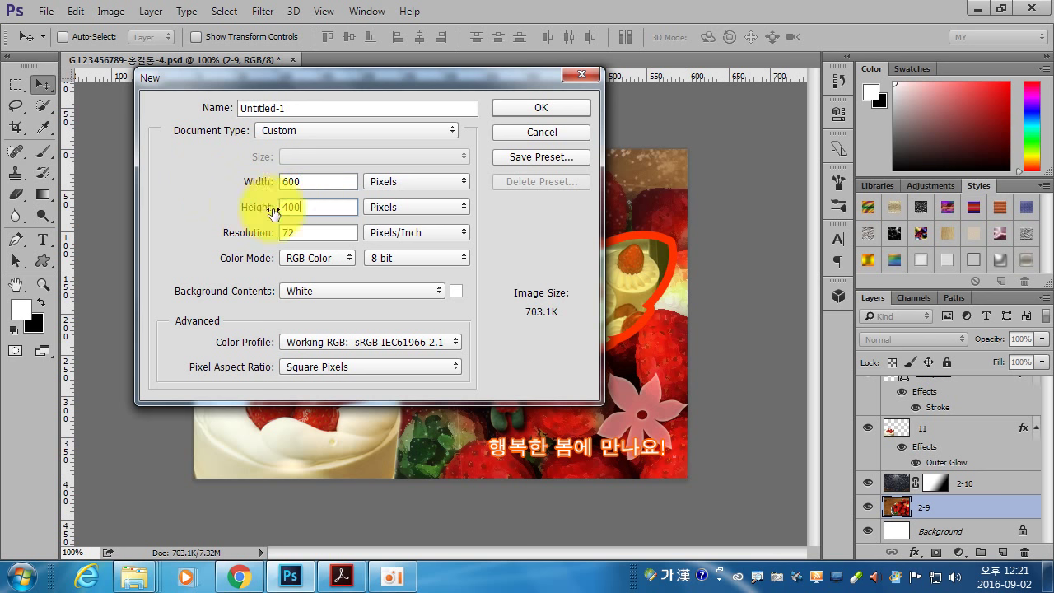
double_click(265, 113)
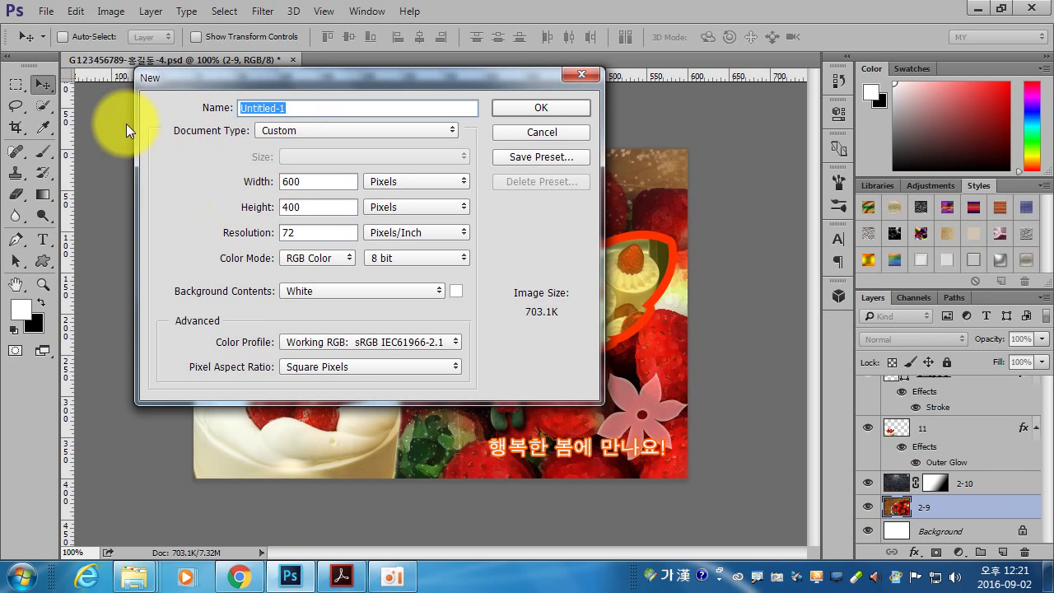
type("ㄹ")
key("BackSpace")
key("Hangul")
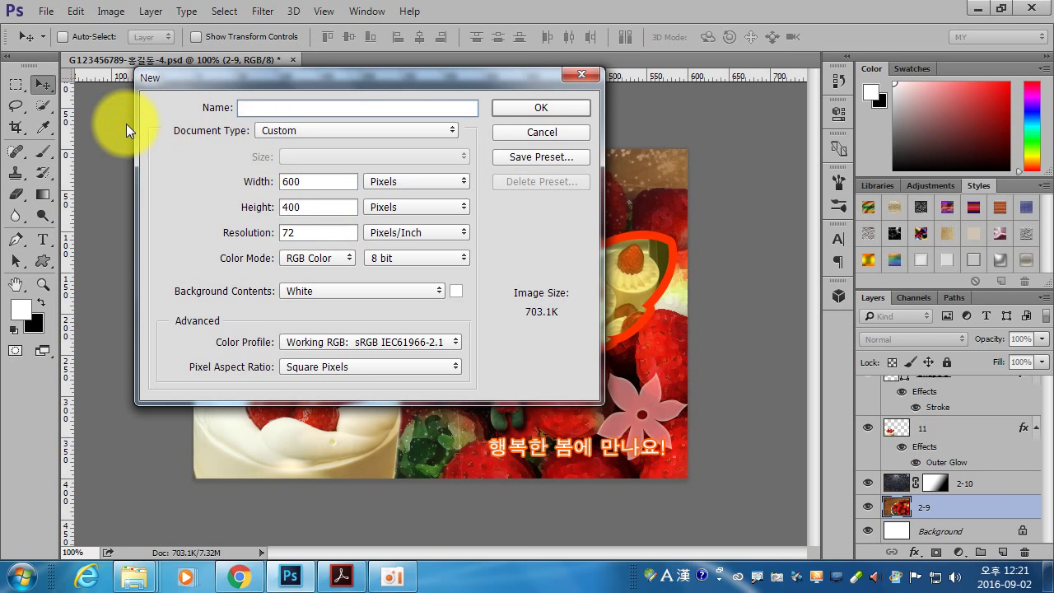
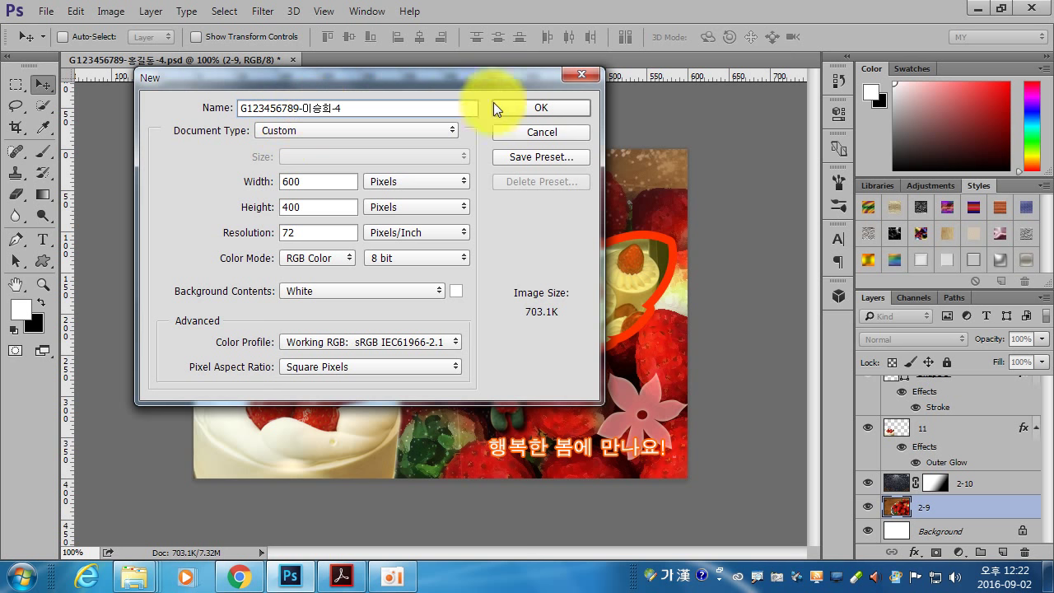
left_click(545, 109)
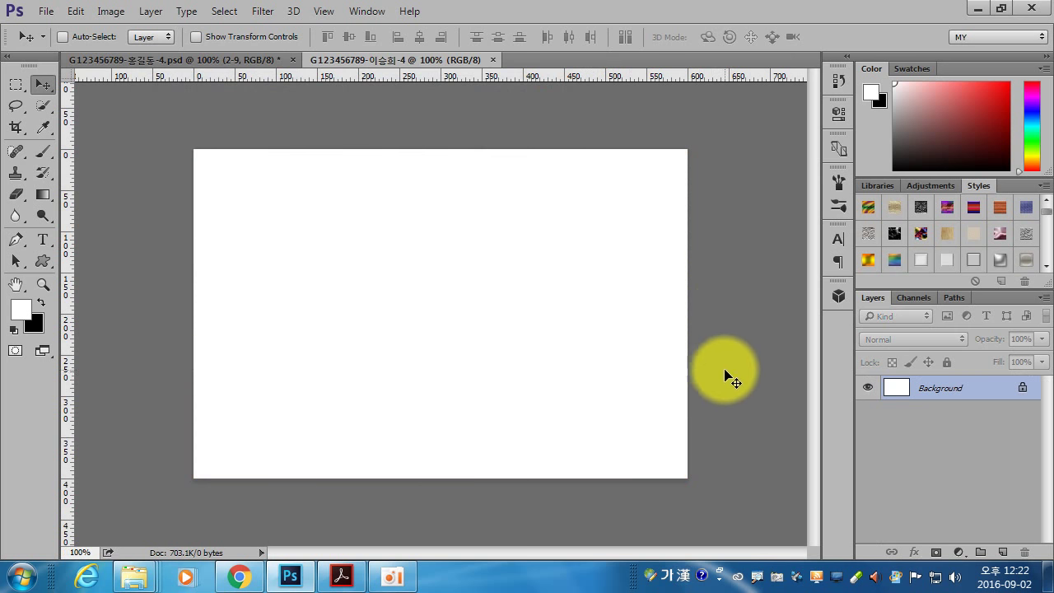
left_click(341, 576)
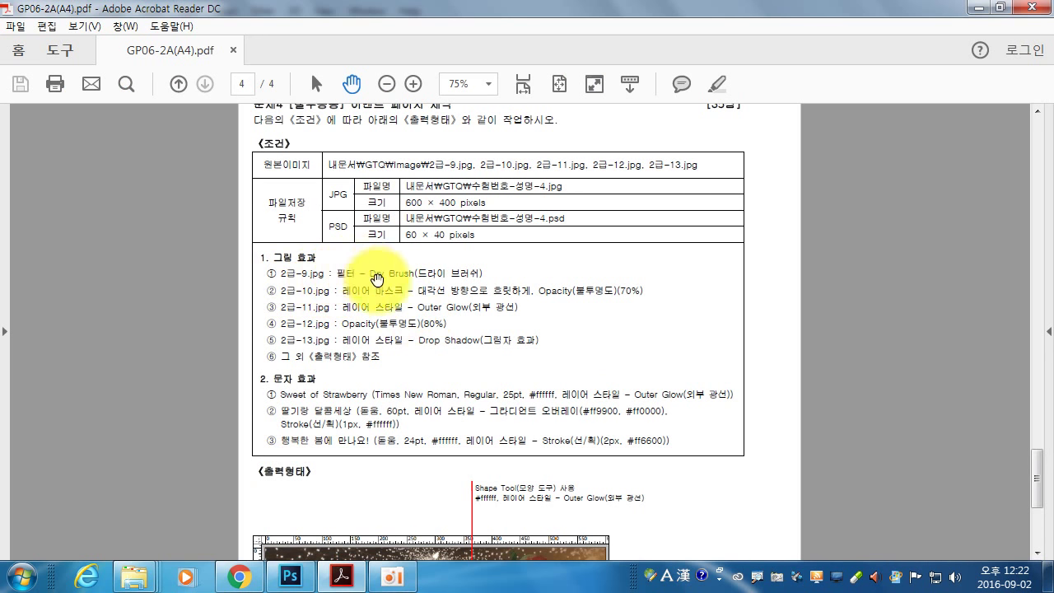
Open 2급-9.JPG from the 소스파일 folder and drag it into the poster as a layer
left_click(290, 576)
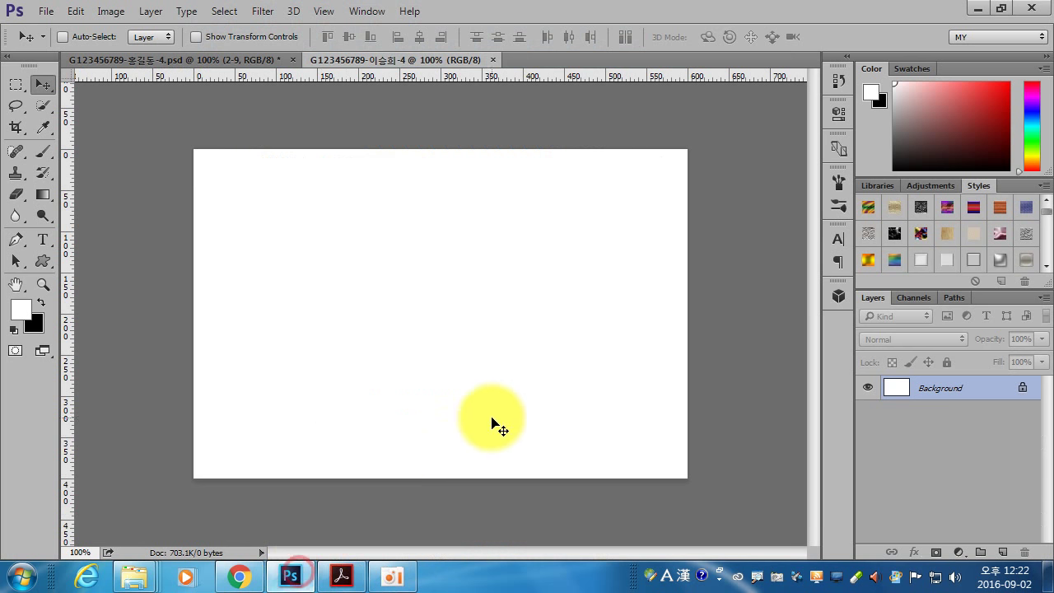
key("ctrl+o")
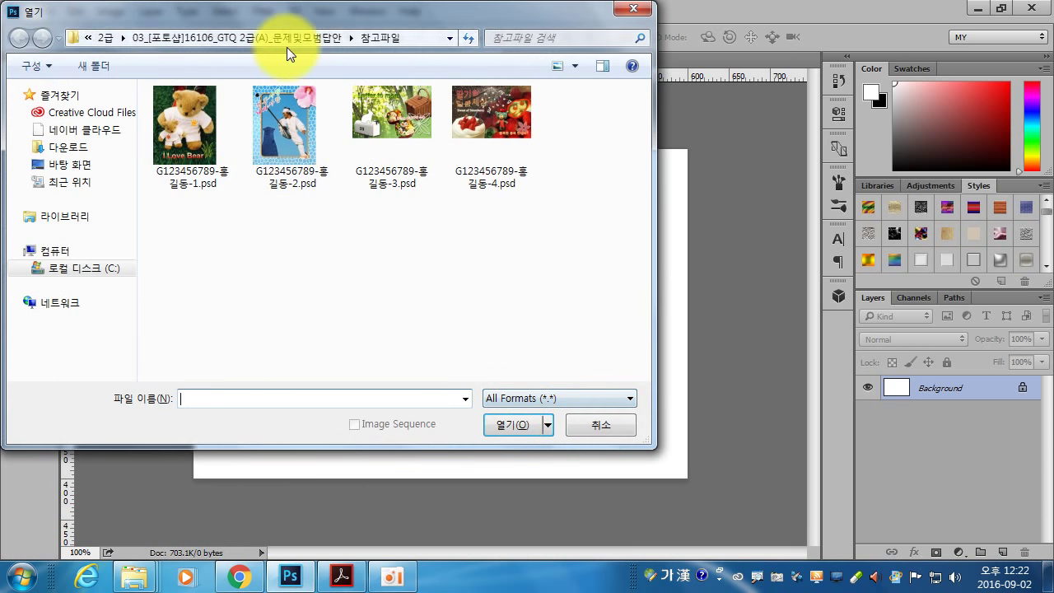
left_click(286, 43)
double_click(210, 145)
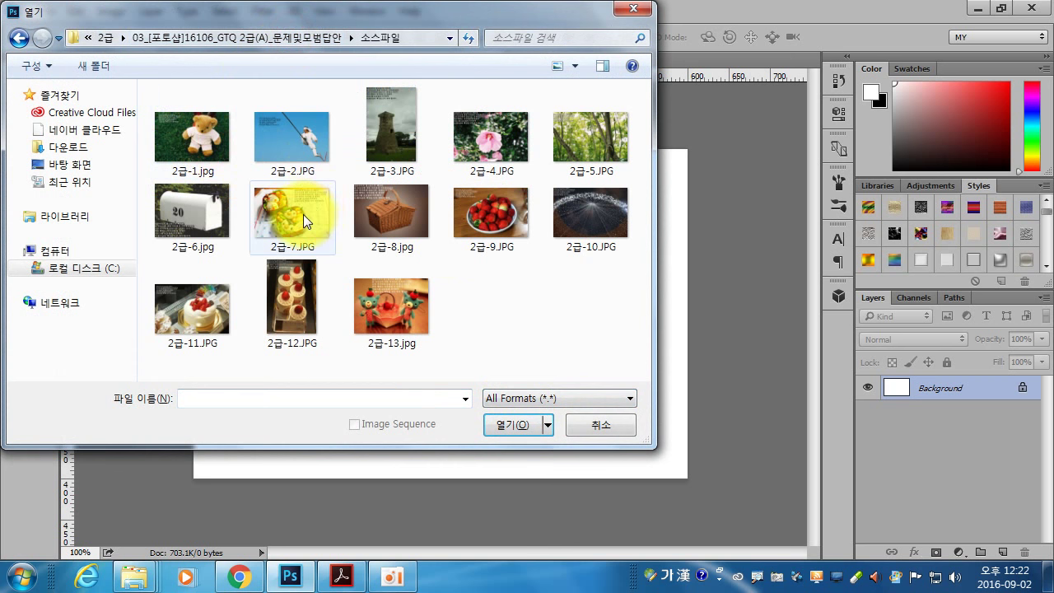
double_click(498, 215)
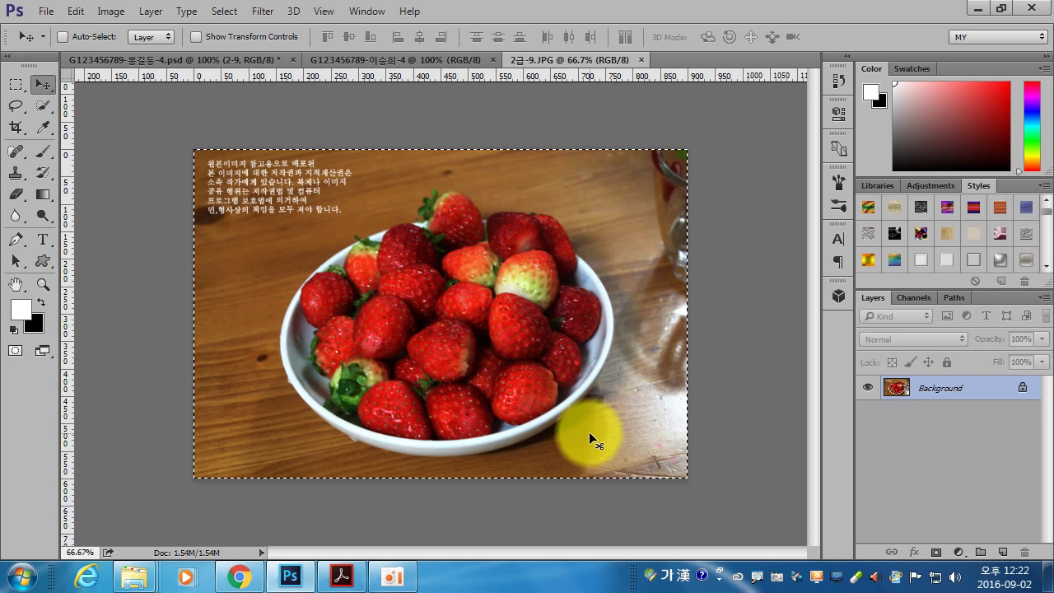
mouse_move(588, 431)
left_mouse_down()
mouse_move(440, 62)
mouse_move(623, 387)
left_mouse_up()
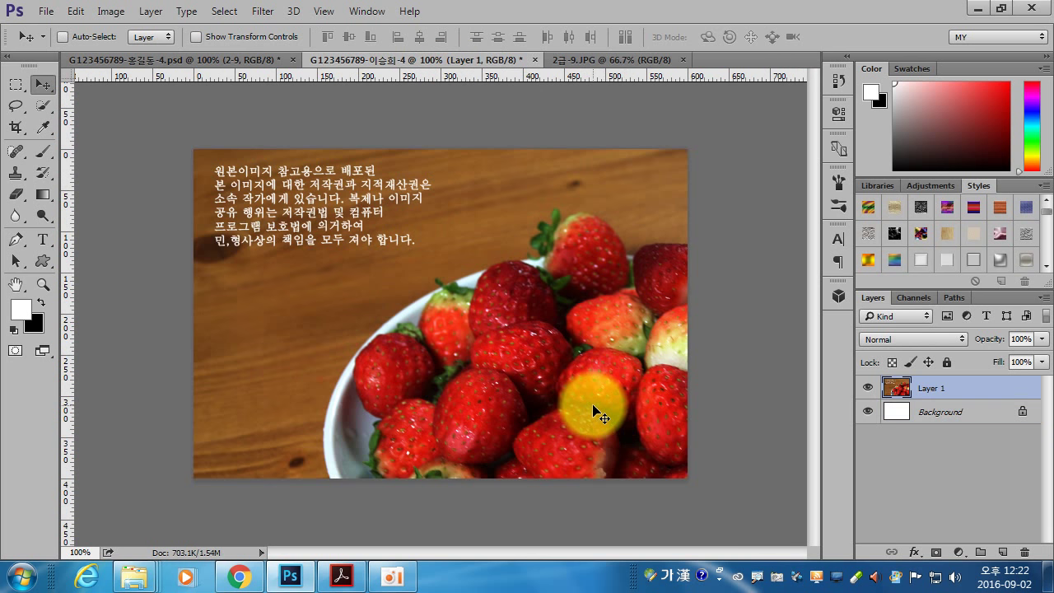
Scale the strawberry photo down to about 67% so the whole bowl fits the canvas
key("ctrl+t")
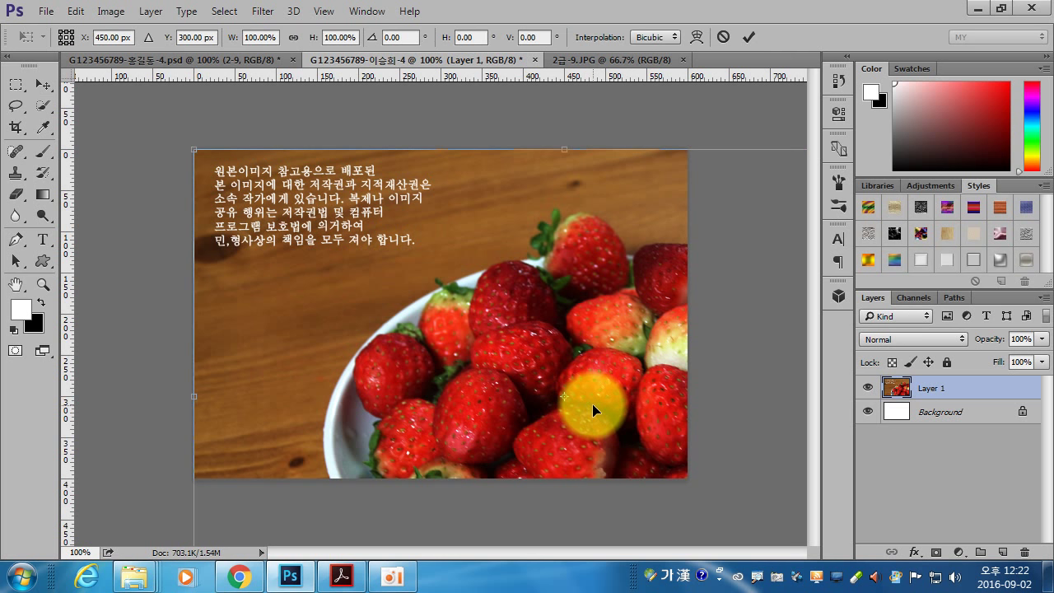
key("ctrl+minus")
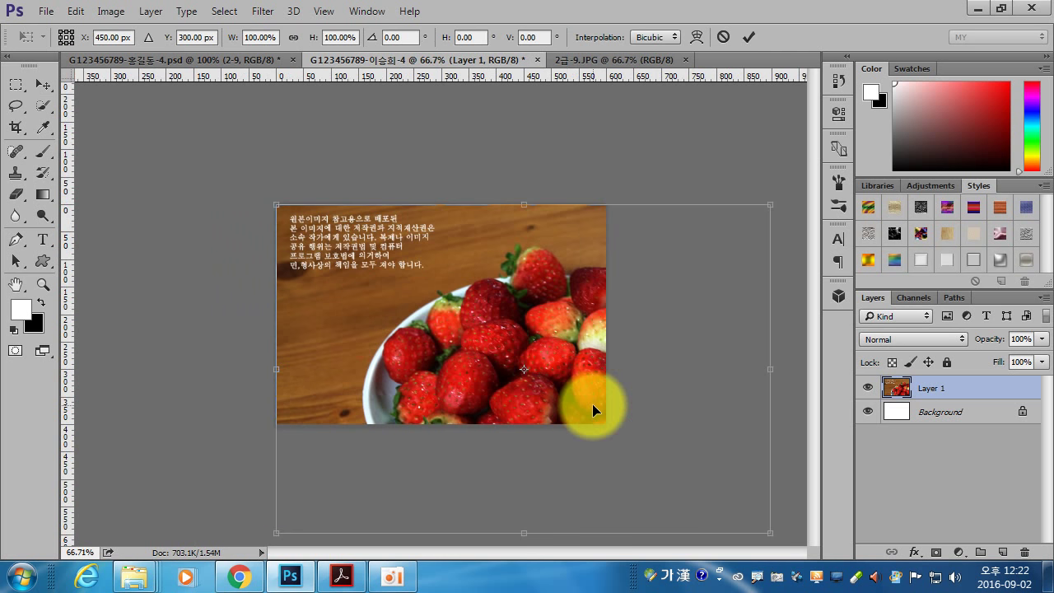
left_click_drag(771, 531, 607, 426)
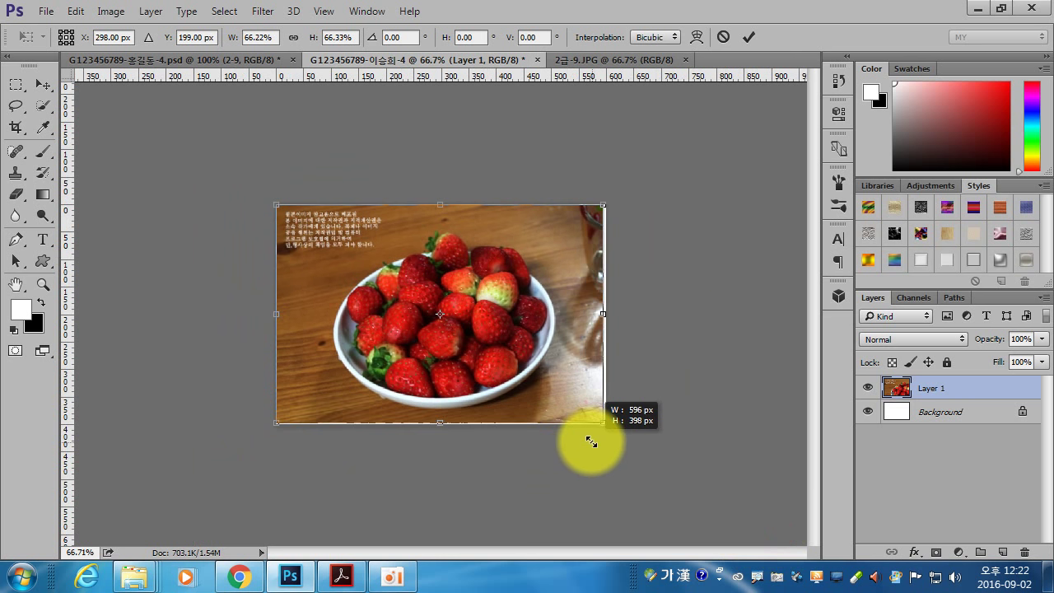
key("Return")
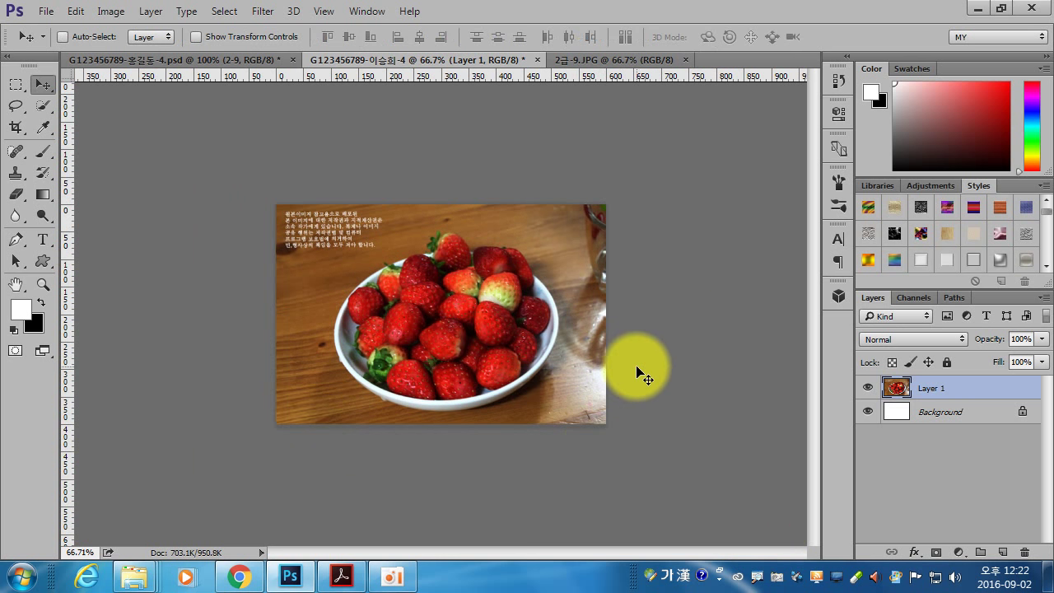
key("ctrl+0")
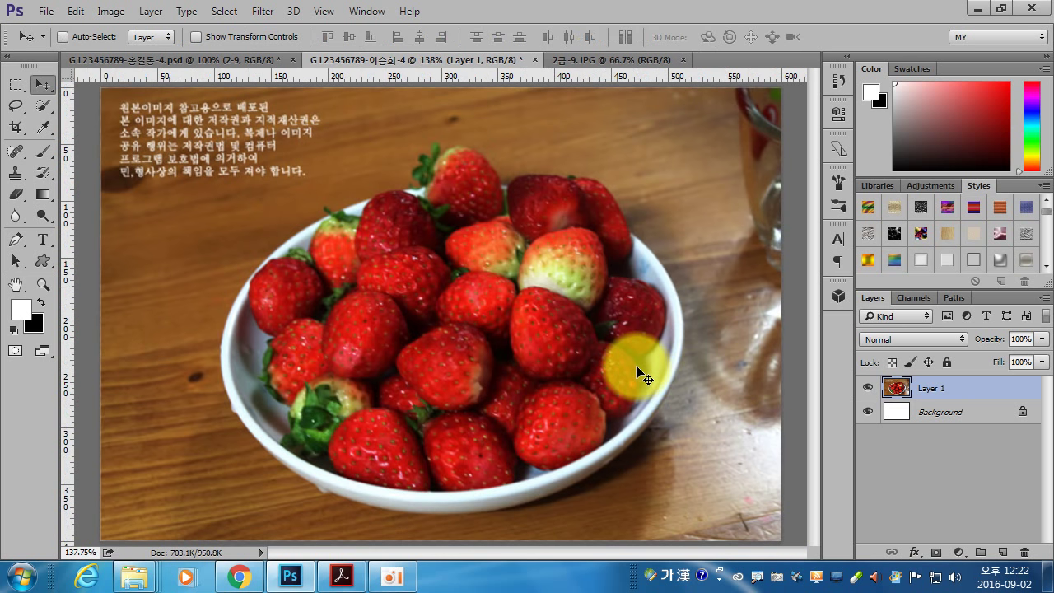
left_click(263, 11)
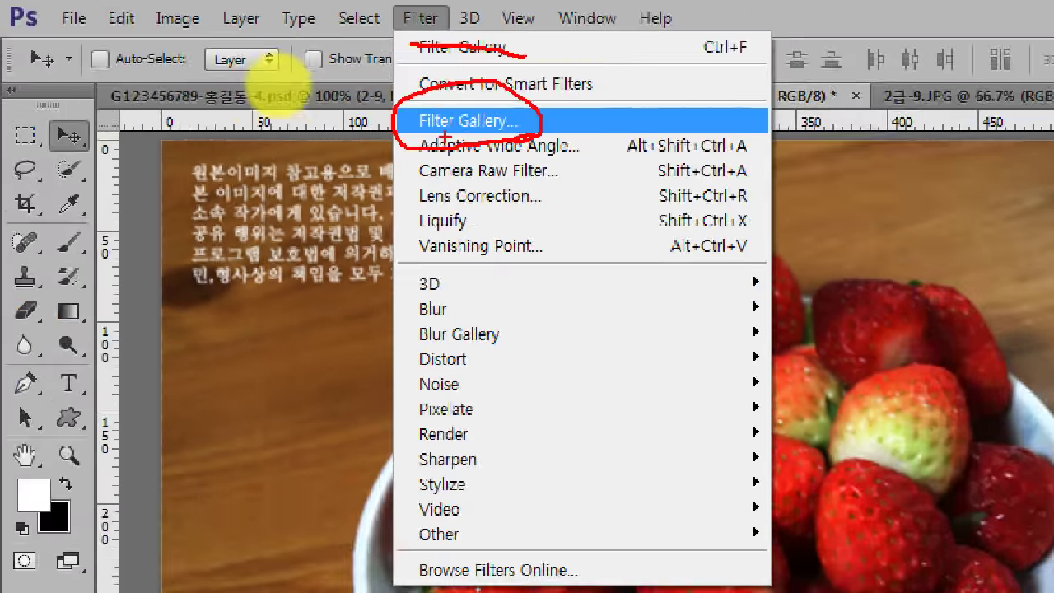
Apply the Artistic Dry Brush filter from the Filter Gallery to the strawberry layer
key("Return")
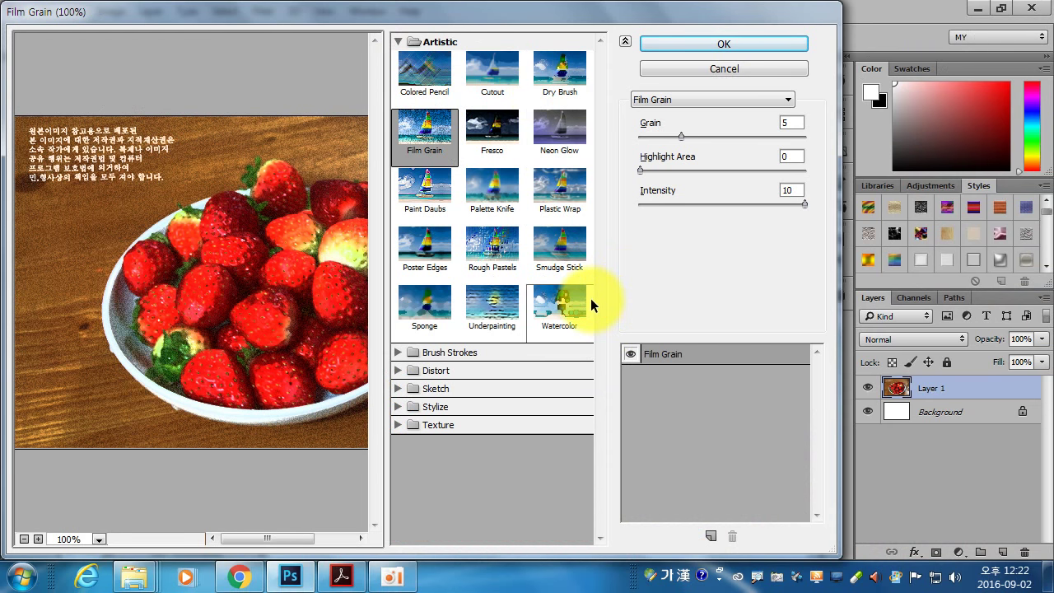
left_click(548, 80)
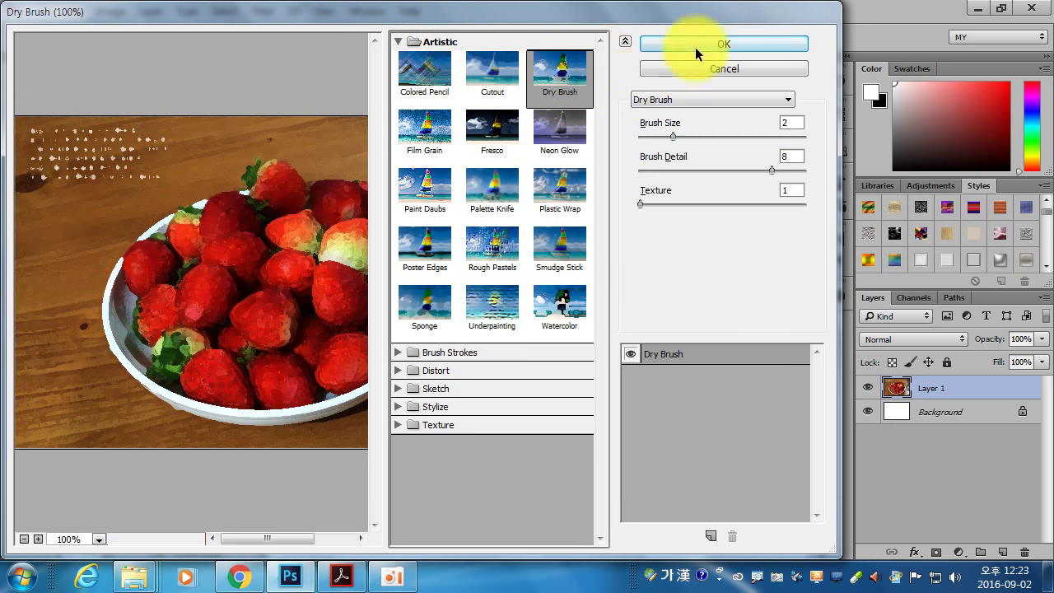
left_click(717, 42)
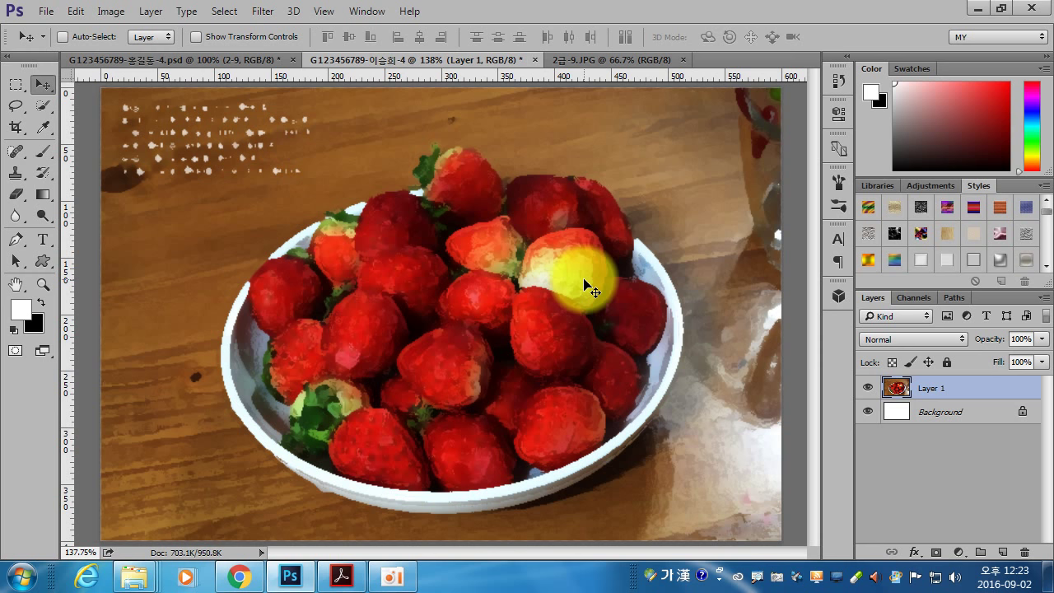
key("ctrl+o")
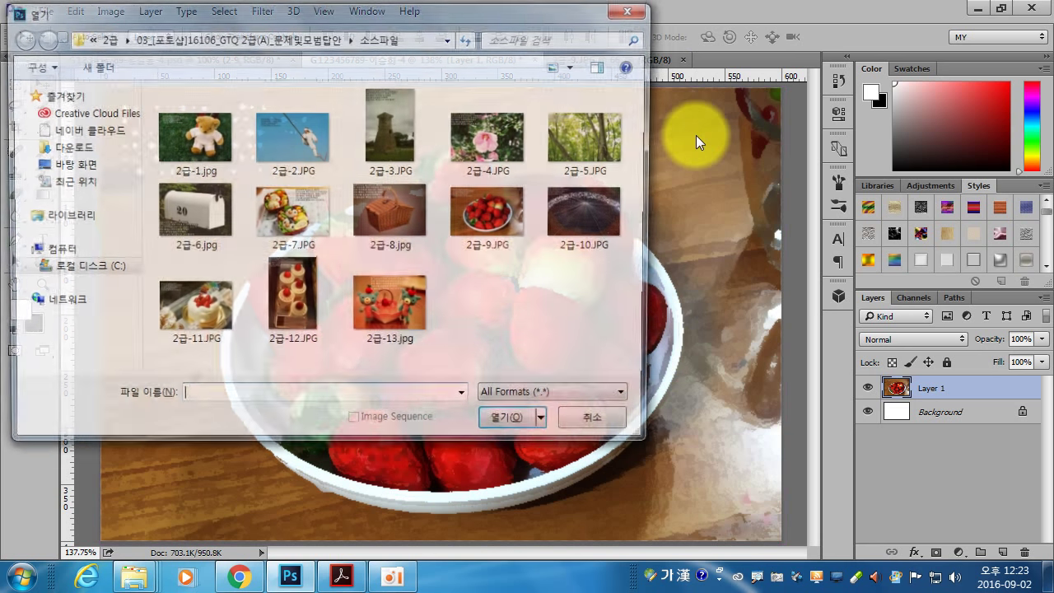
Open the 2급-10 night-lights photo and paste it into the poster as Layer 2
double_click(607, 221)
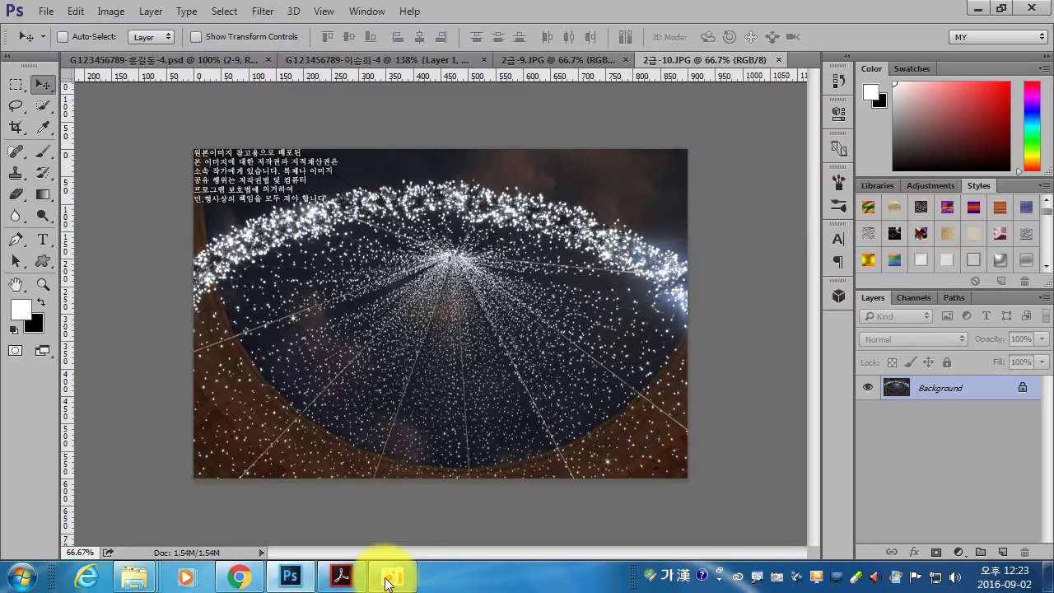
left_click(387, 583)
scroll(412, 229, "down", 3)
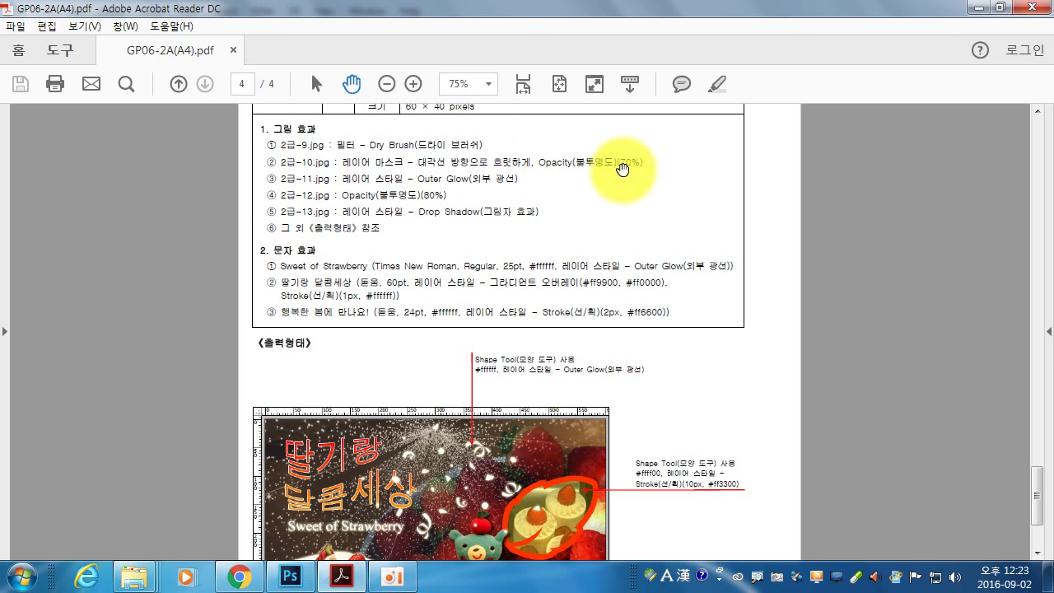
left_click(290, 577)
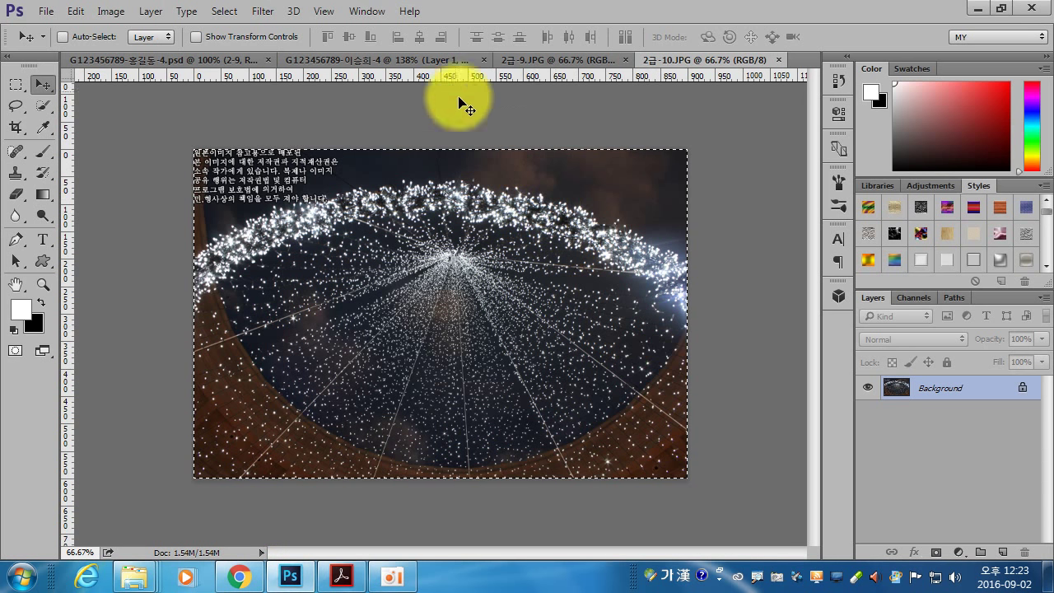
left_click(418, 58)
key("ctrl+v")
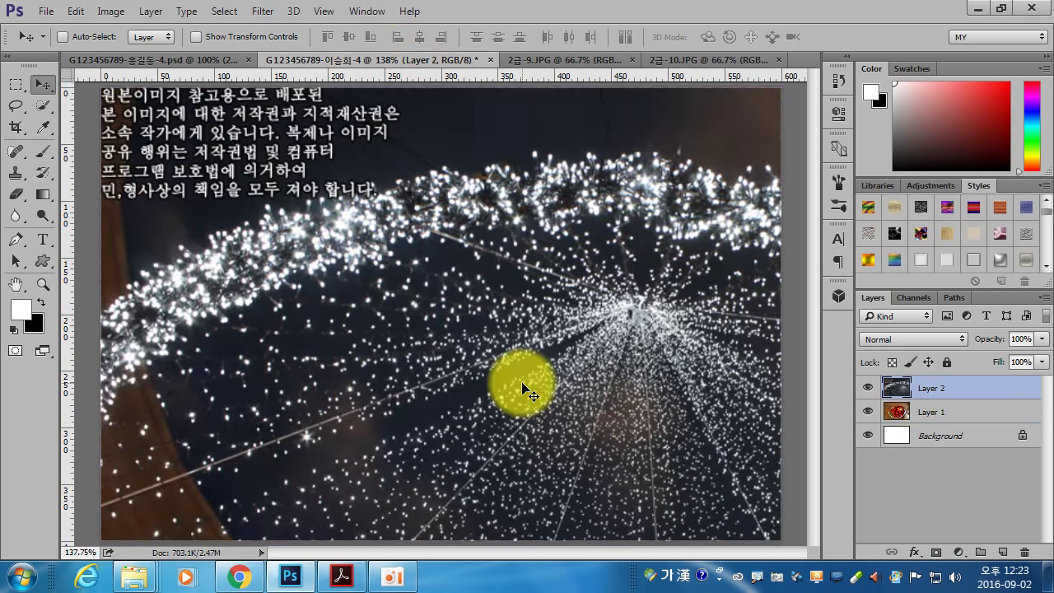
Shrink the night-lights layer proportionally to fit the canvas, then recheck the PDF
key("ctrl+t")
key("ctrl+minus")
key("ctrl+minus")
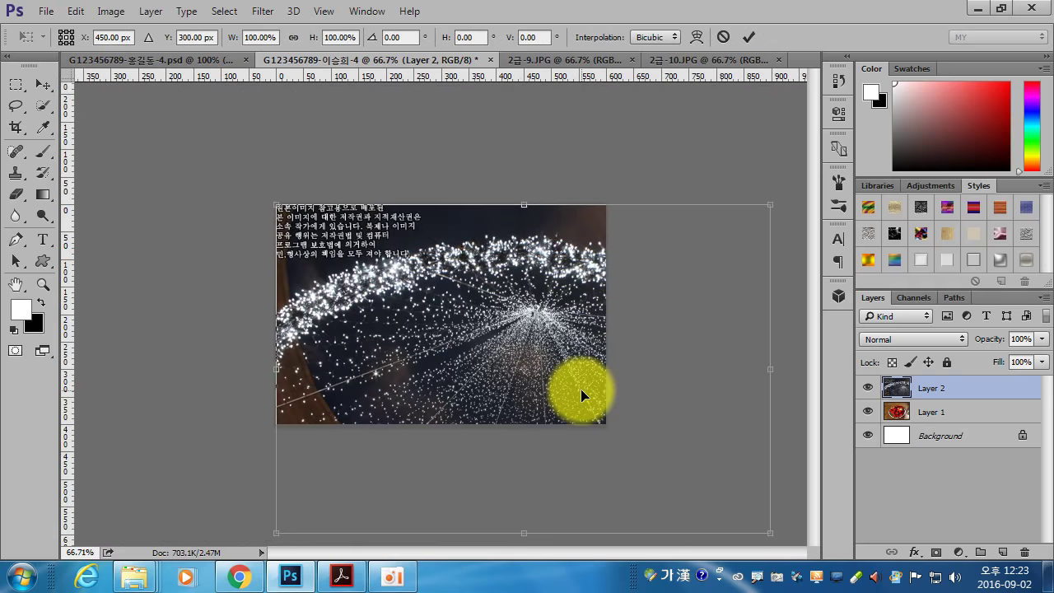
left_click_drag(769, 534, 607, 425)
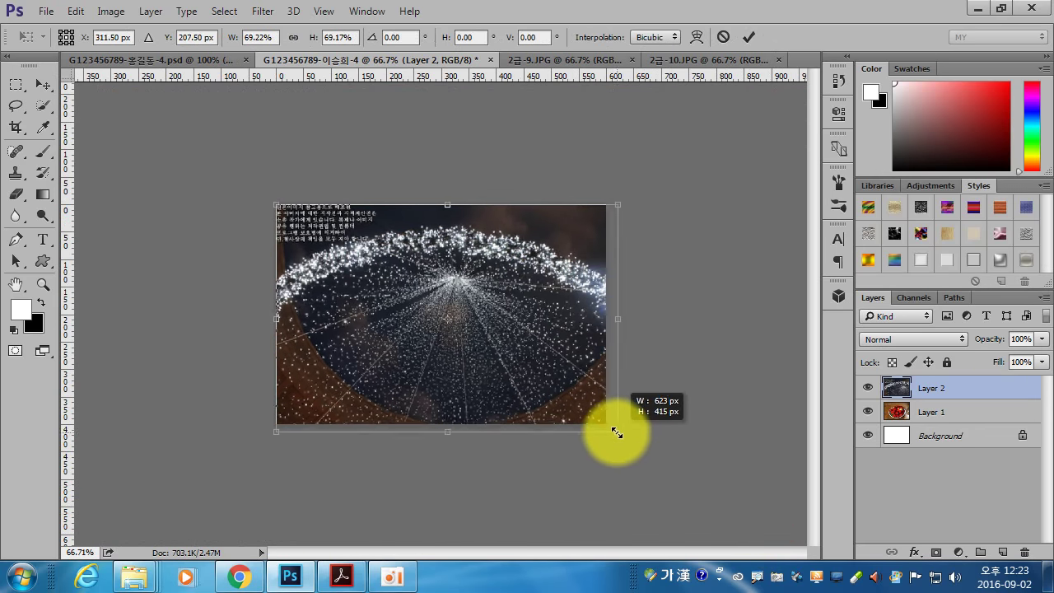
key("Return")
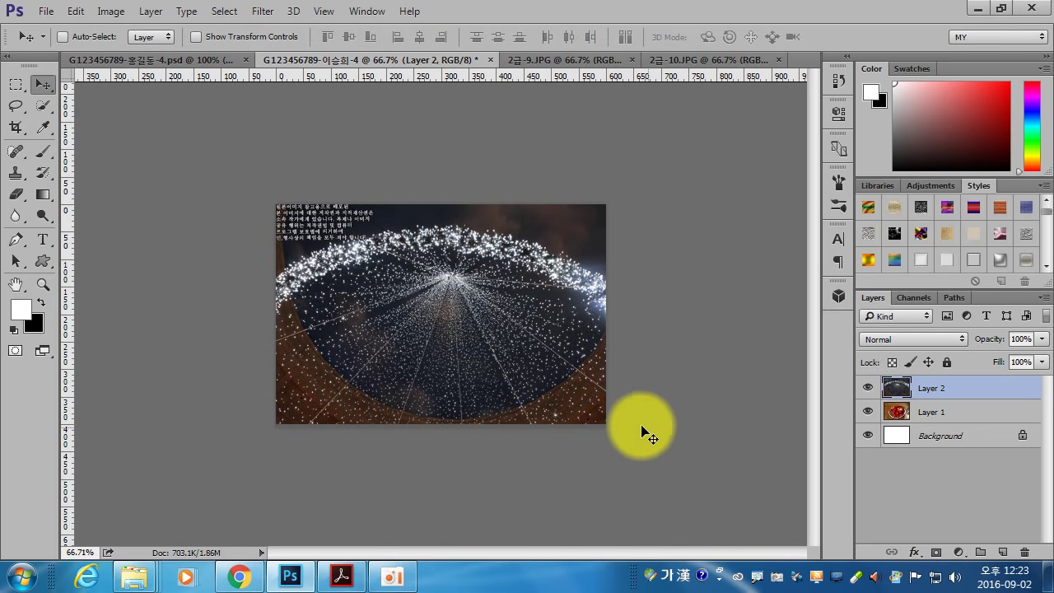
key("ctrl+plus")
key("ctrl+plus")
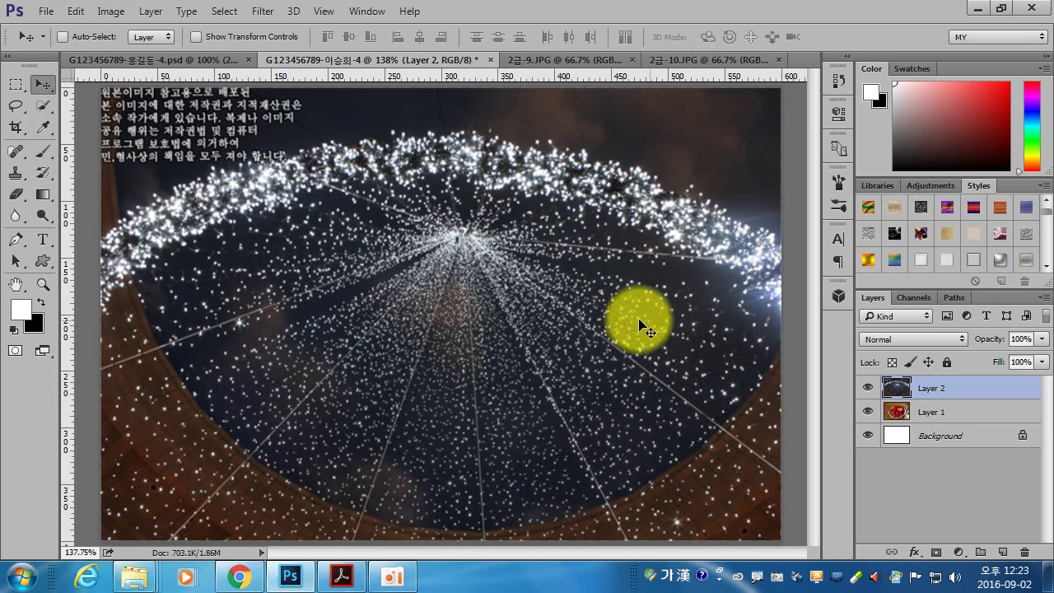
left_click(341, 576)
scroll(544, 329, "down", 3)
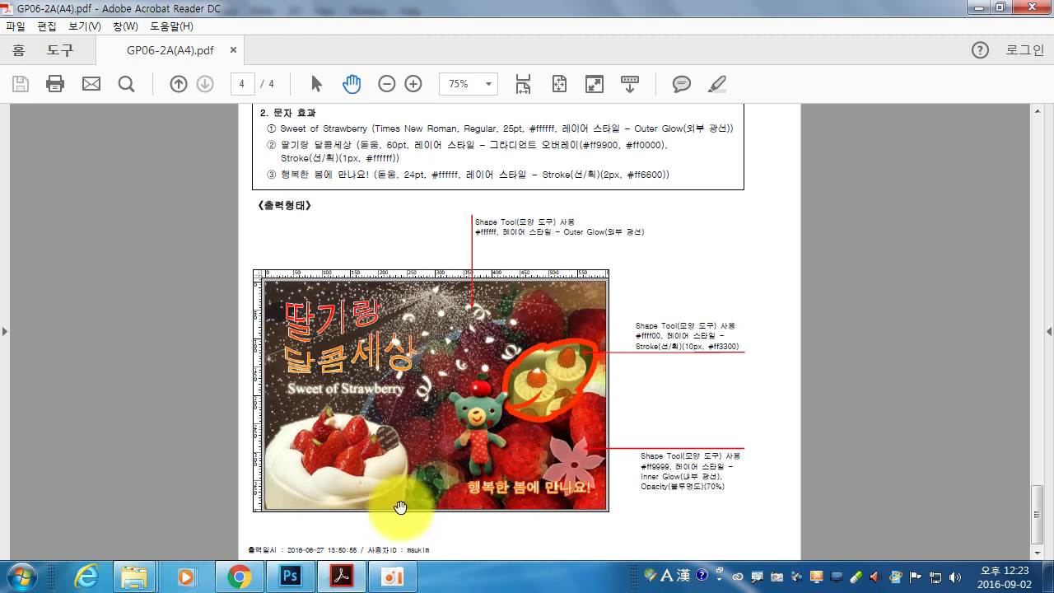
left_click(294, 580)
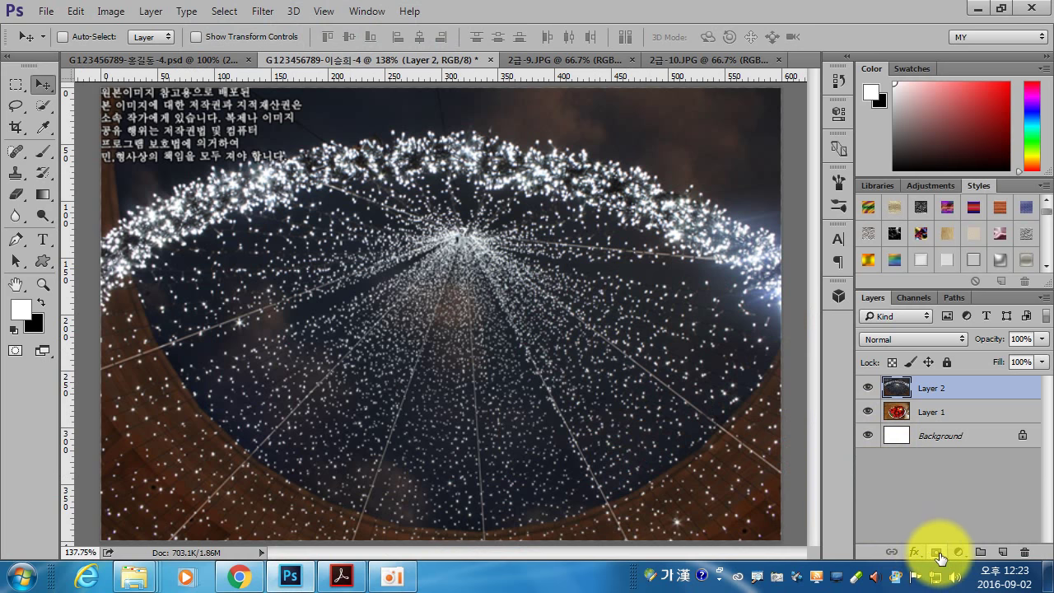
Add a layer mask to the sparkle layer and draw a first diagonal gradient fade
left_click(937, 553)
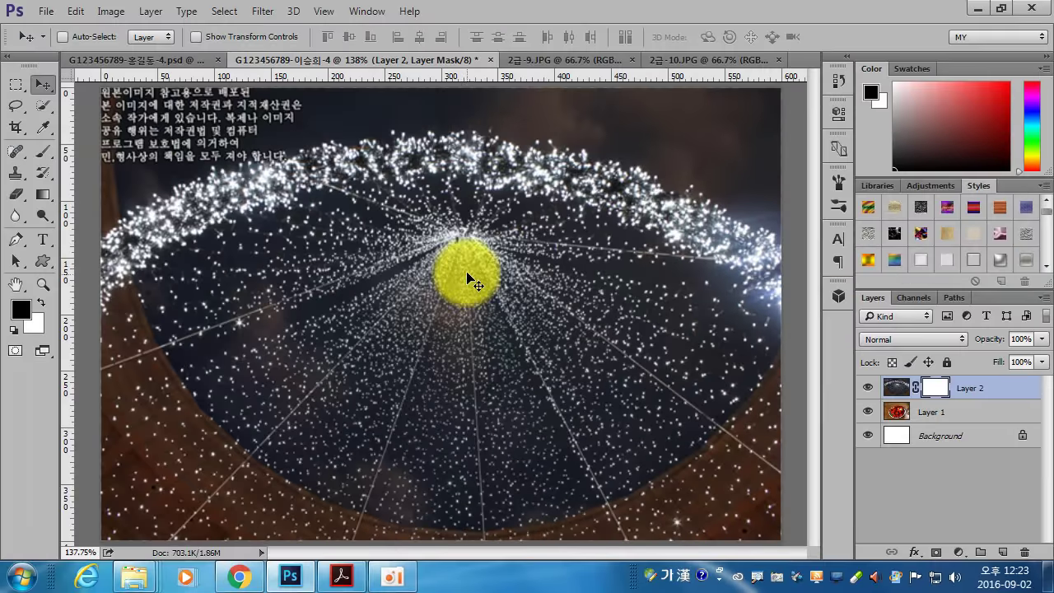
left_click(46, 196)
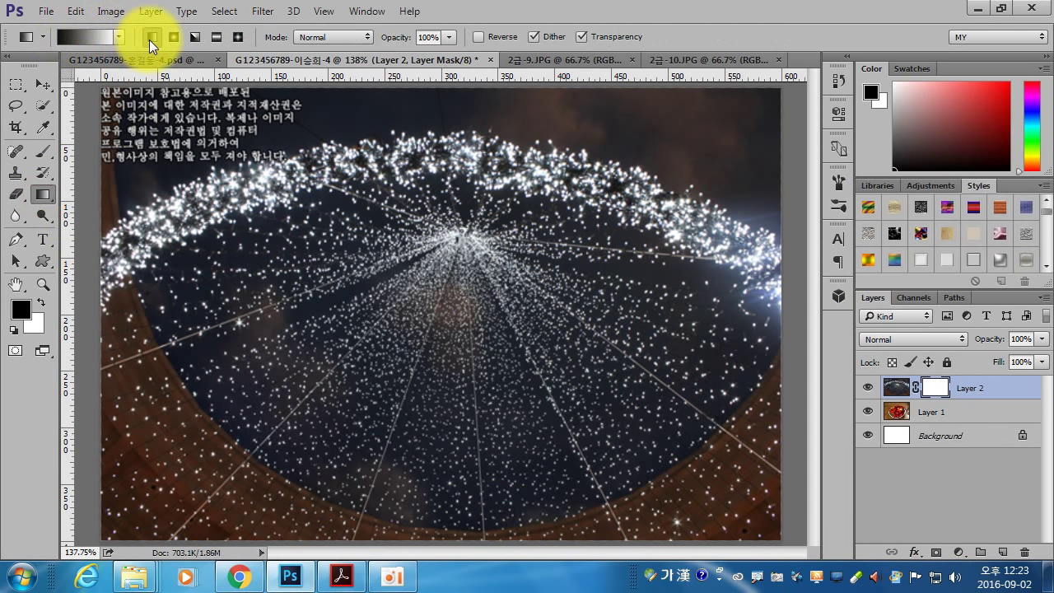
mouse_move(642, 540)
left_mouse_down()
mouse_move(439, 285)
mouse_move(456, 265)
left_mouse_up()
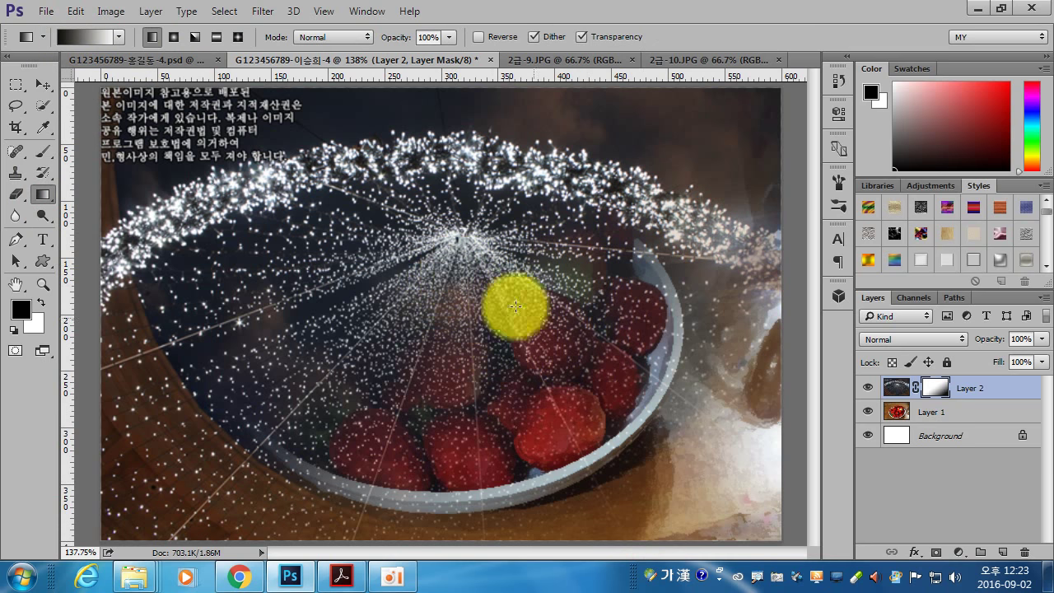
left_click(327, 581)
left_click(338, 579)
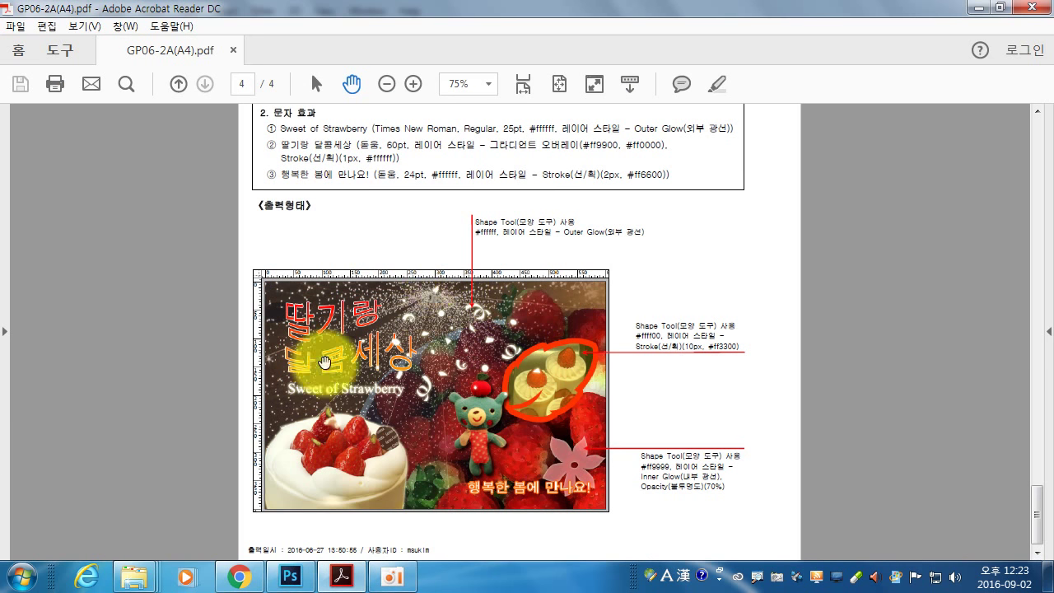
left_click(288, 576)
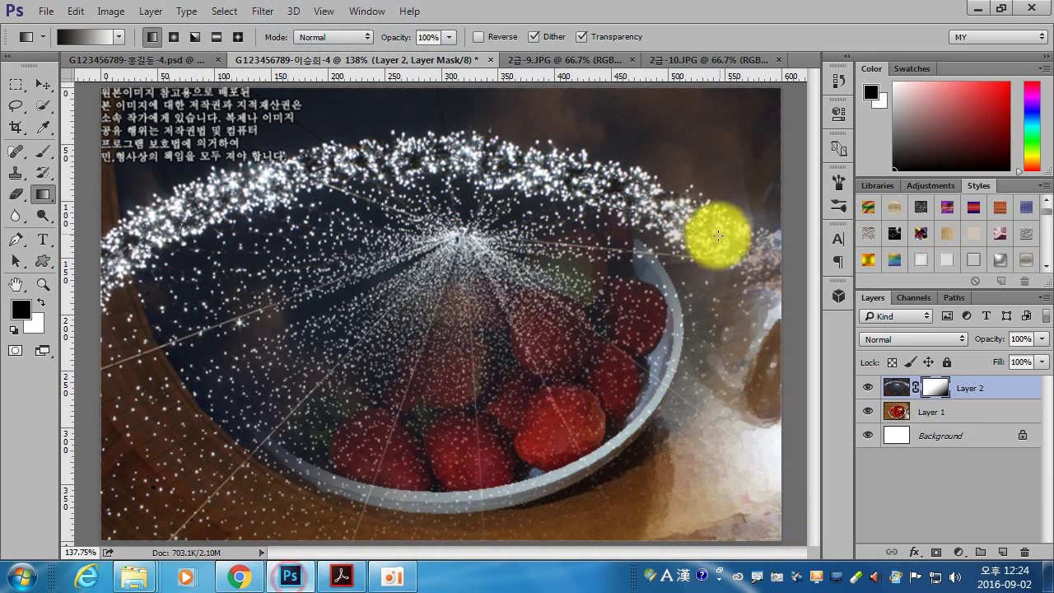
left_click(897, 388)
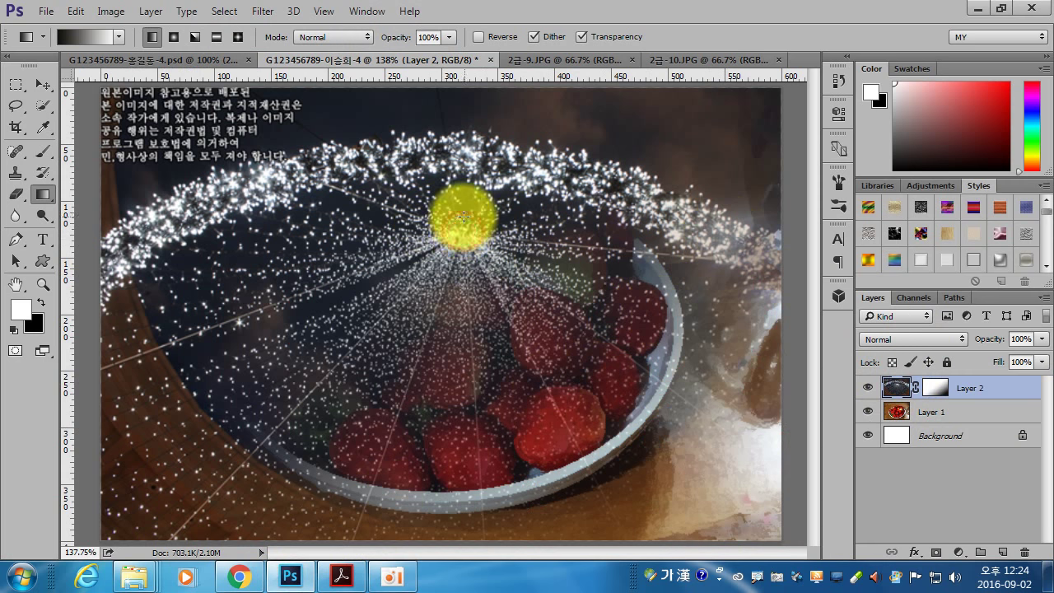
left_click_drag(462, 217, 463, 231)
key("ctrl+z")
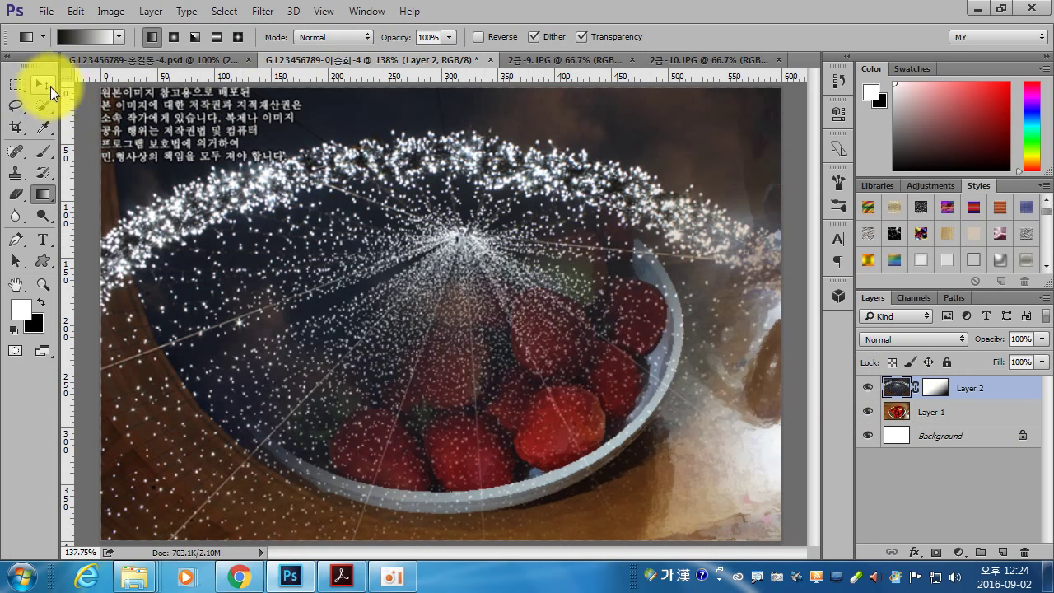
Nudge the sparkle photo upward and redraw the mask gradient to reveal more strawberries
left_click(43, 84)
left_click_drag(428, 249, 430, 212)
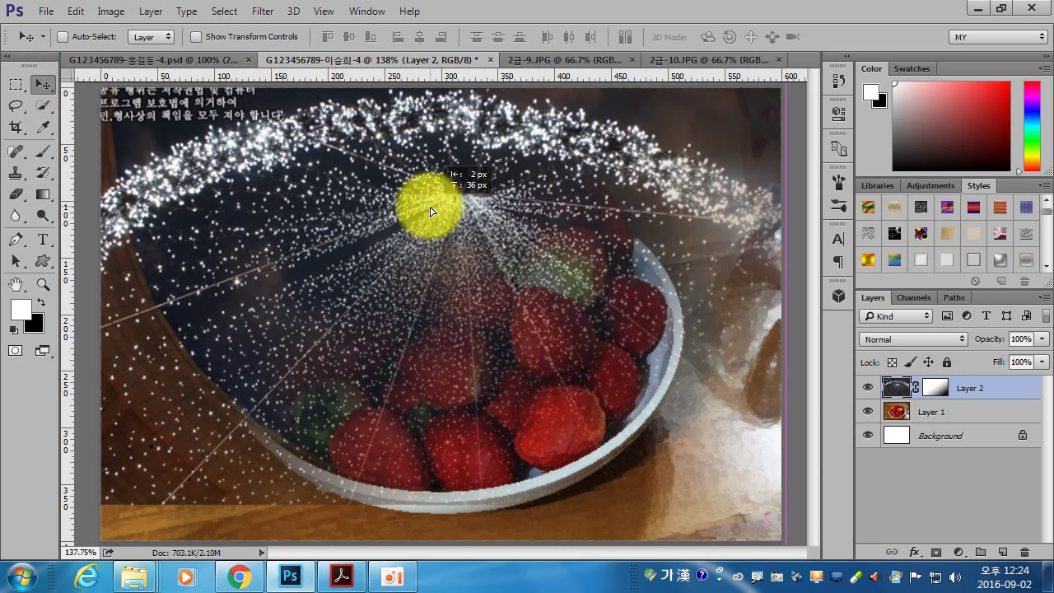
left_click(938, 388)
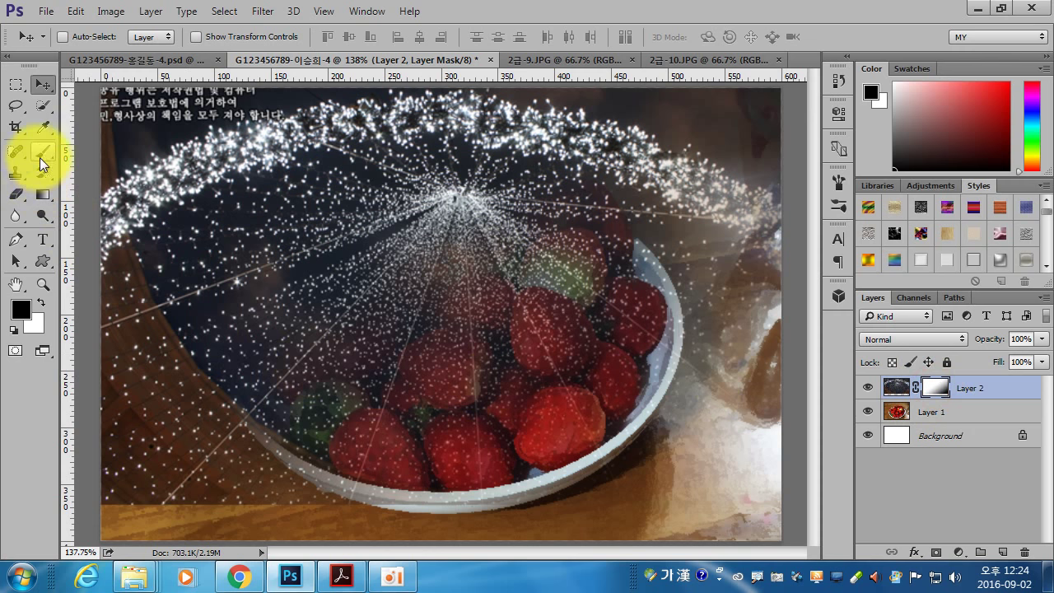
left_click(43, 196)
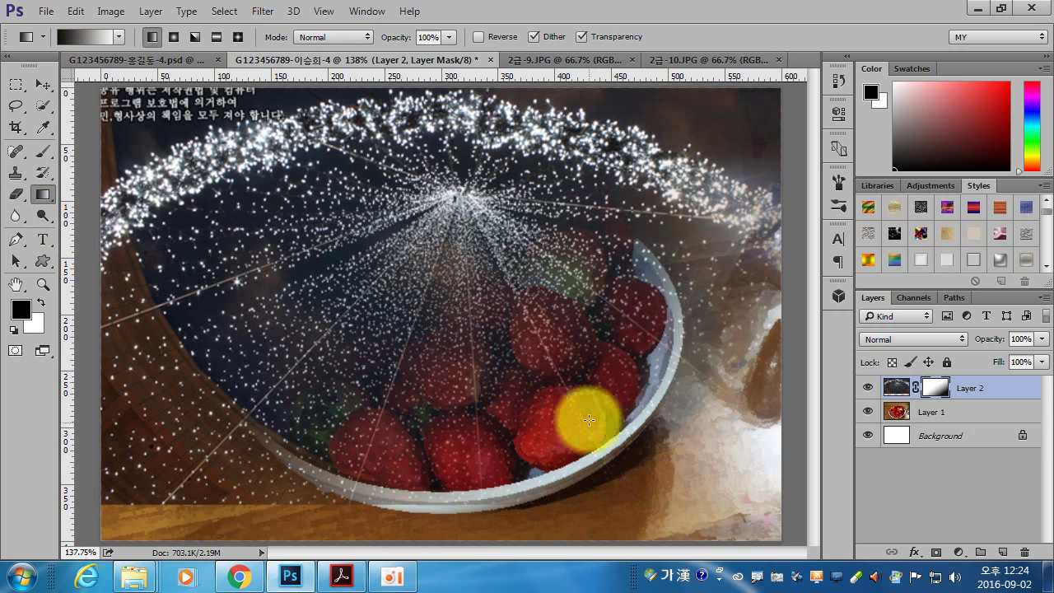
left_click_drag(478, 497, 452, 394)
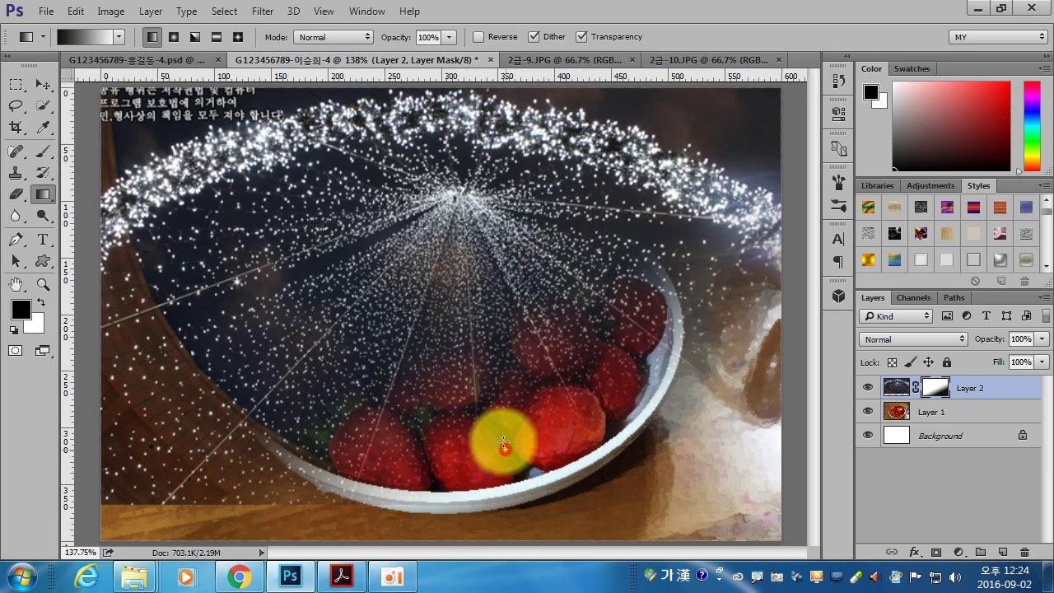
left_click_drag(500, 442, 418, 439)
left_click_drag(524, 436, 459, 333)
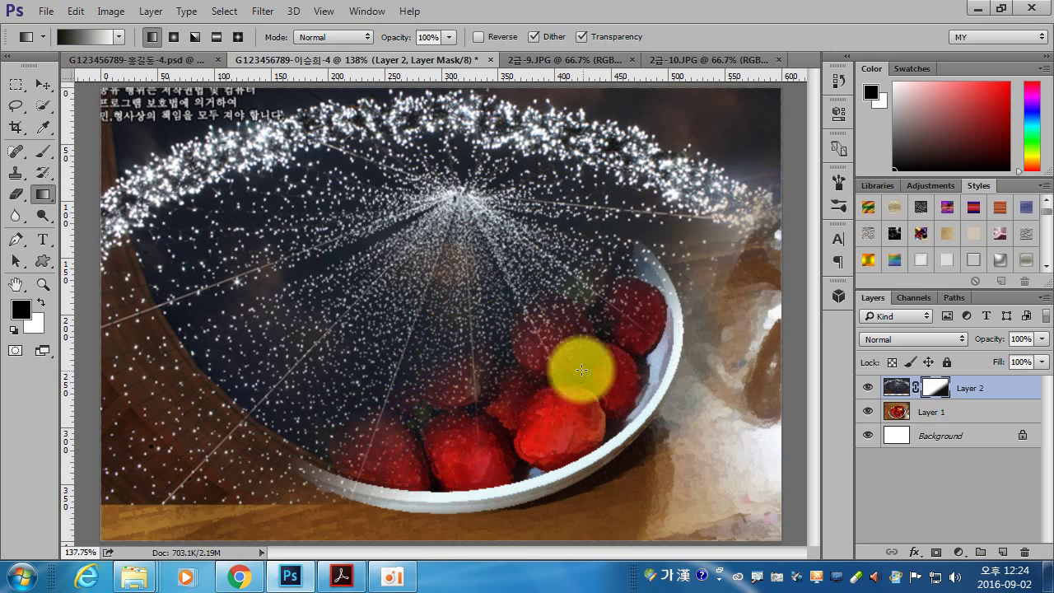
Move the sparkle photo further up and redraw the black-to-white mask fade
left_click(339, 574)
left_click(306, 583)
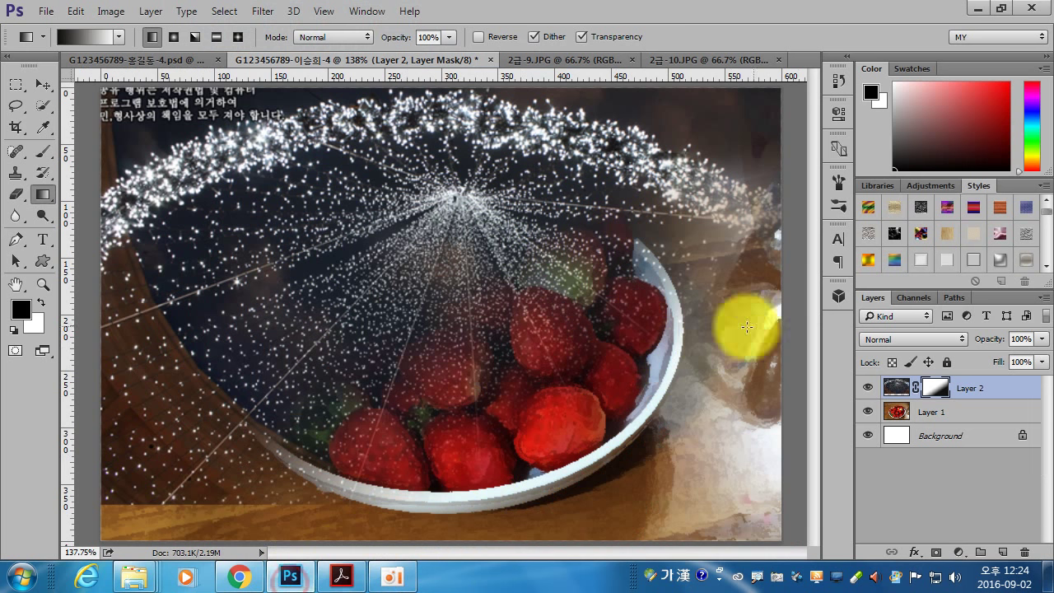
left_click(43, 84)
left_click_drag(487, 255, 476, 173)
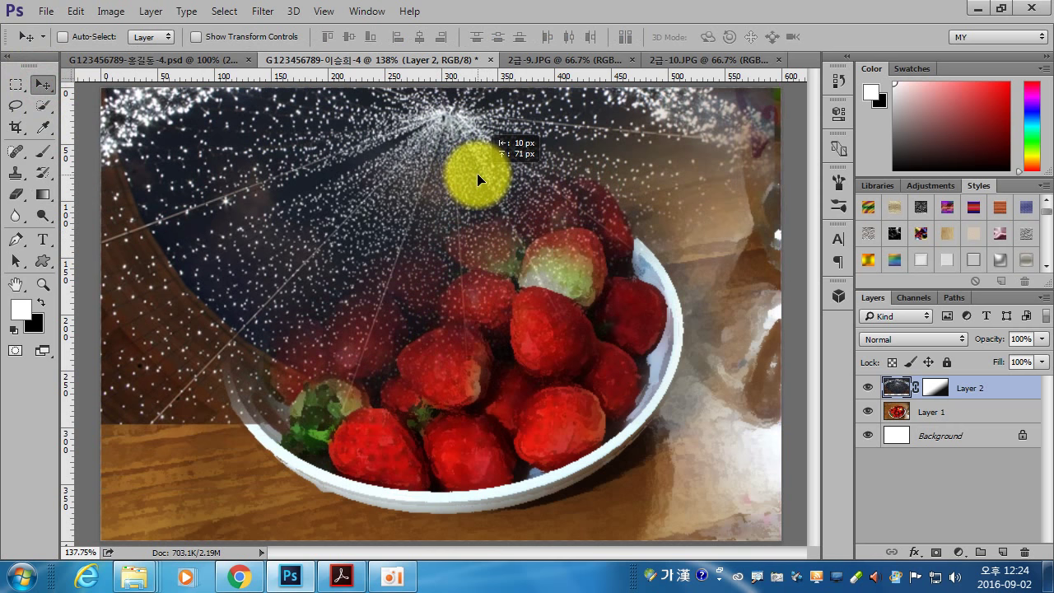
left_click(935, 388)
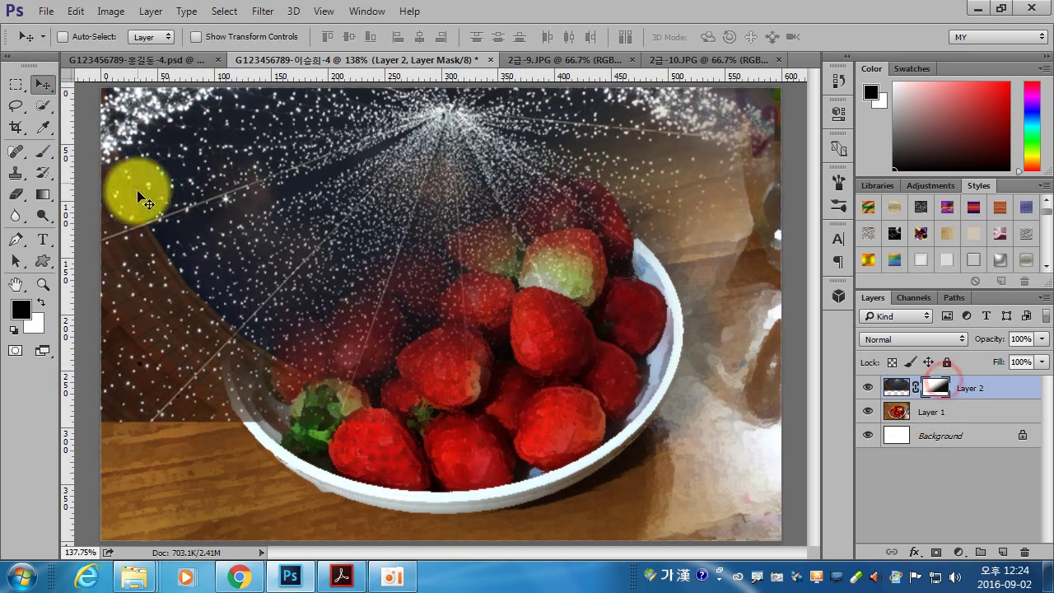
key("x")
left_click(43, 194)
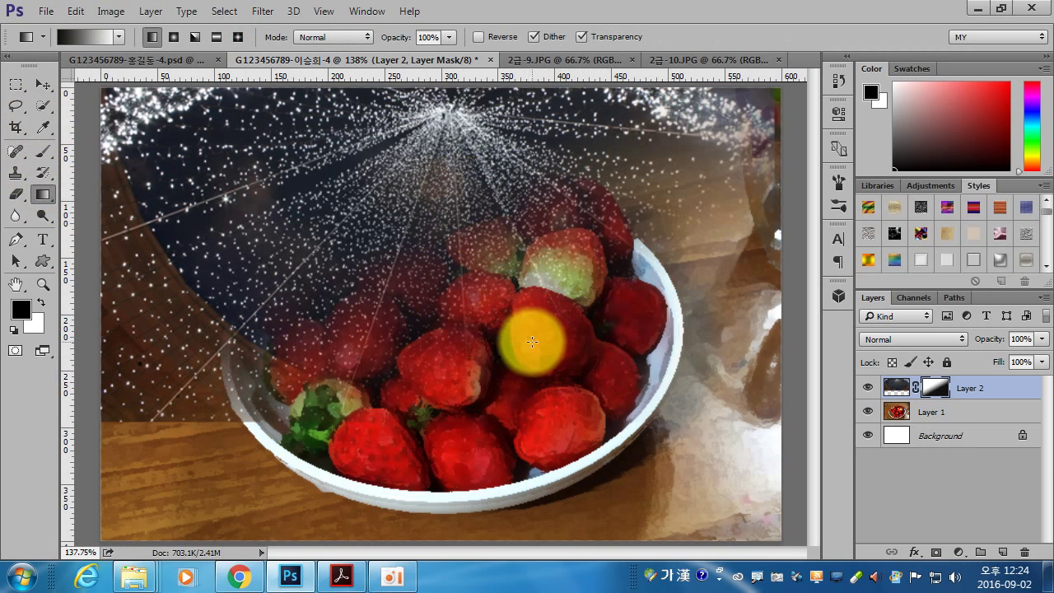
left_click_drag(506, 316, 460, 187)
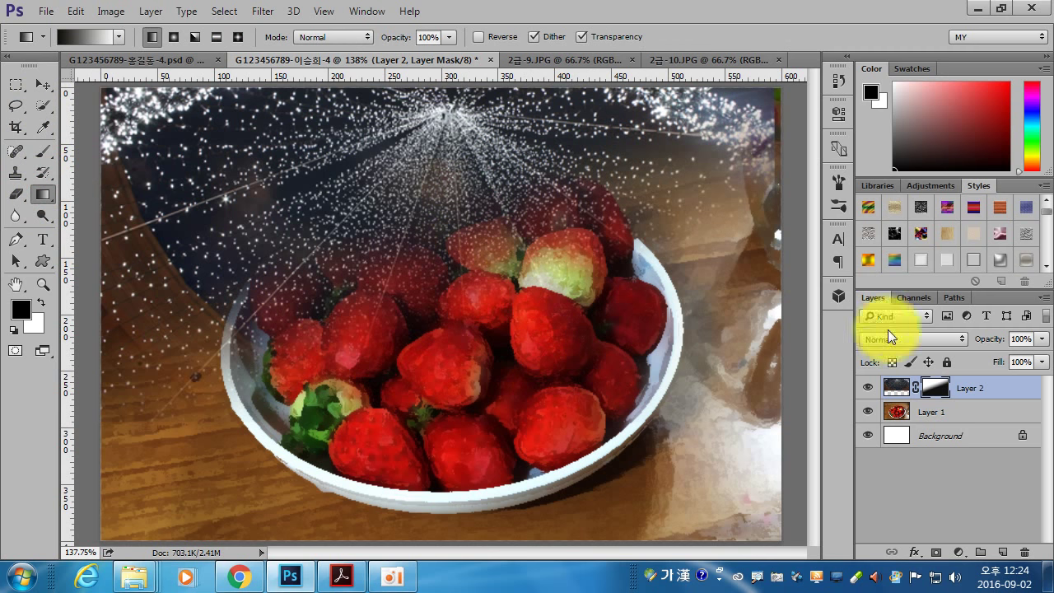
Set the sparkle layer to 70% opacity and compare with the sample poster in the PDF
type("70")
left_click(341, 577)
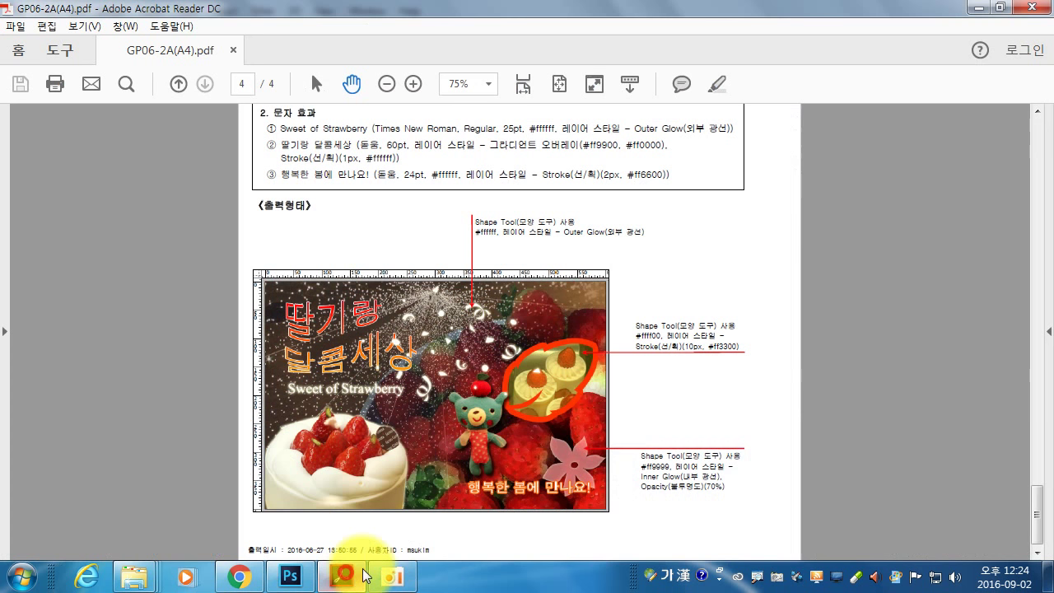
left_click_drag(511, 159, 511, 279)
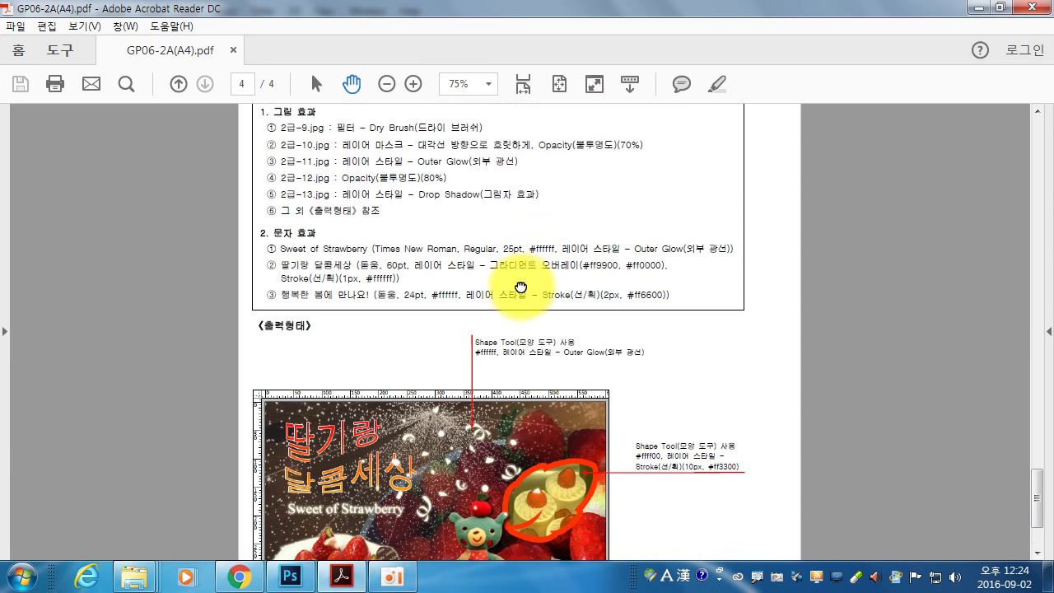
left_click(312, 580)
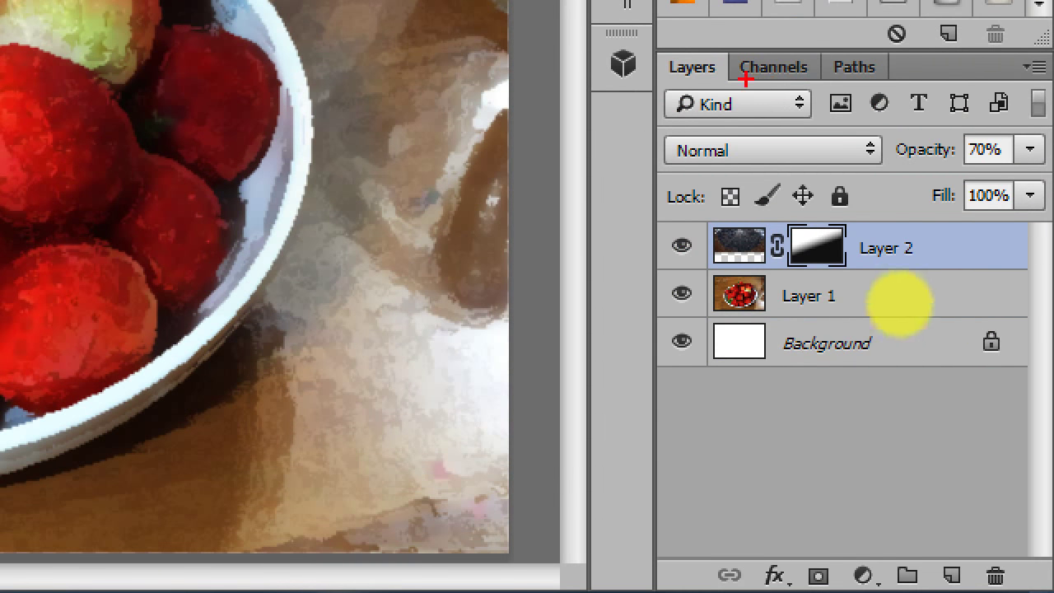
left_click_drag(745, 80, 769, 78)
left_click_drag(1020, 111, 1018, 154)
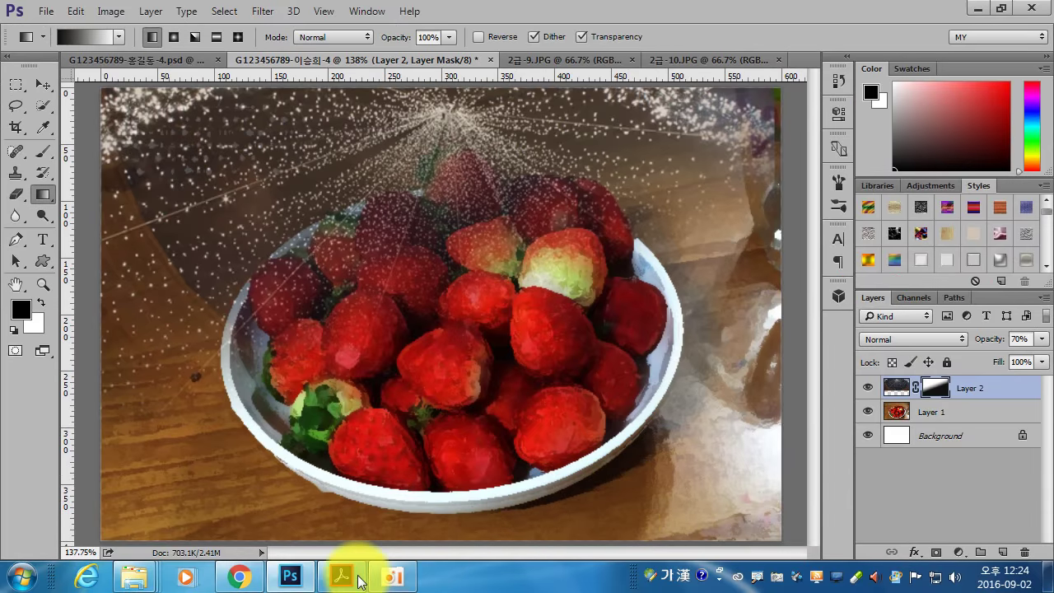
left_click(346, 504)
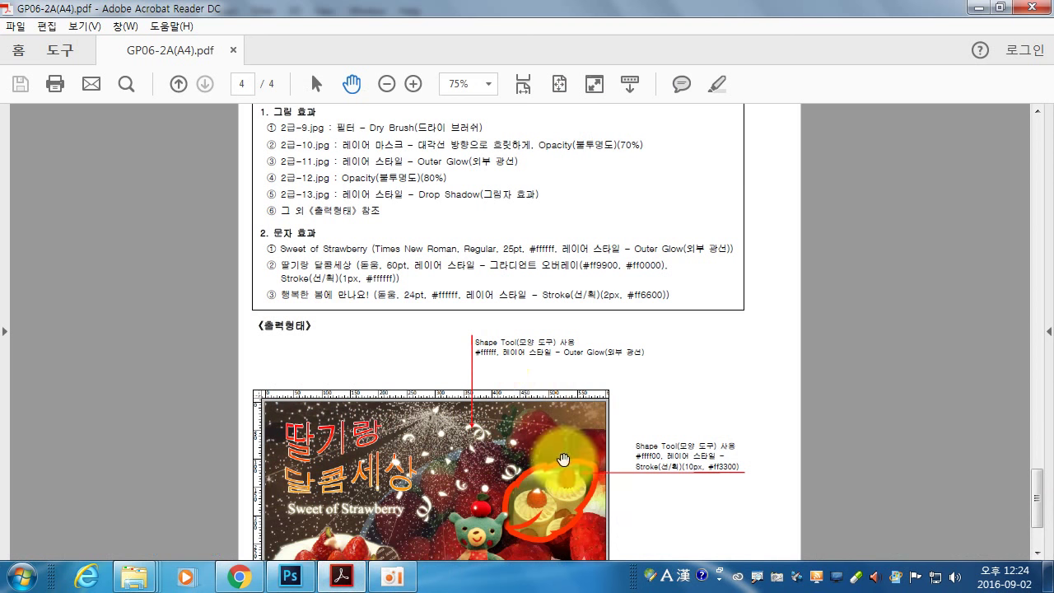
left_click_drag(550, 400, 545, 352)
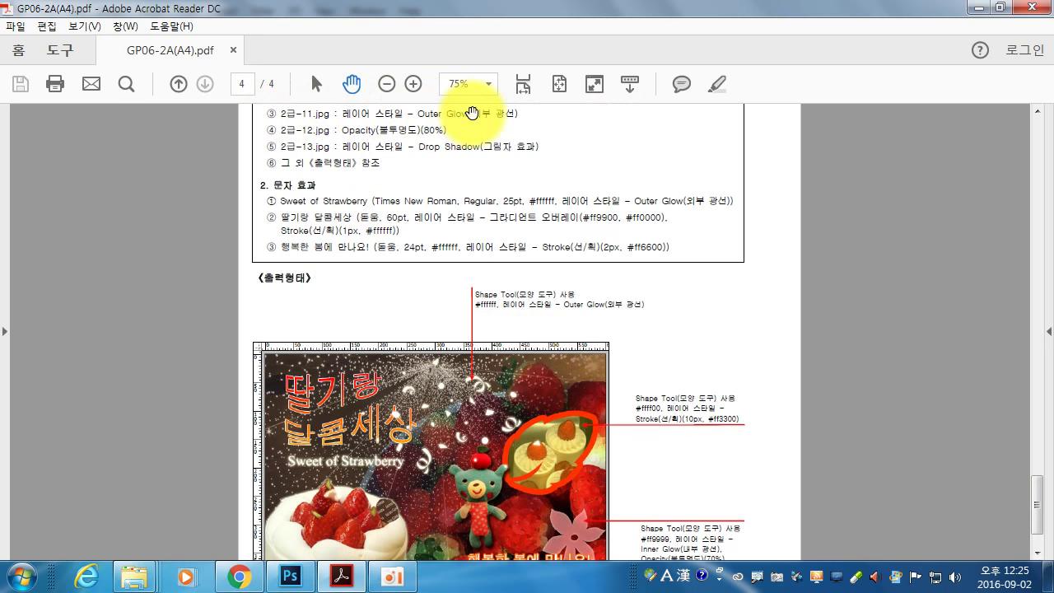
left_click(290, 577)
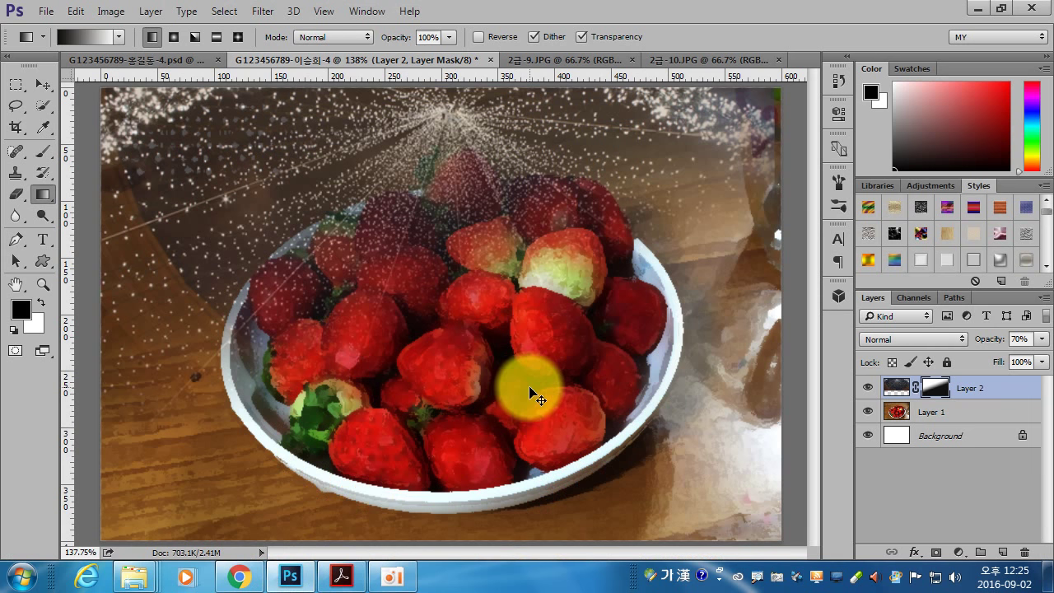
key("ctrl+o")
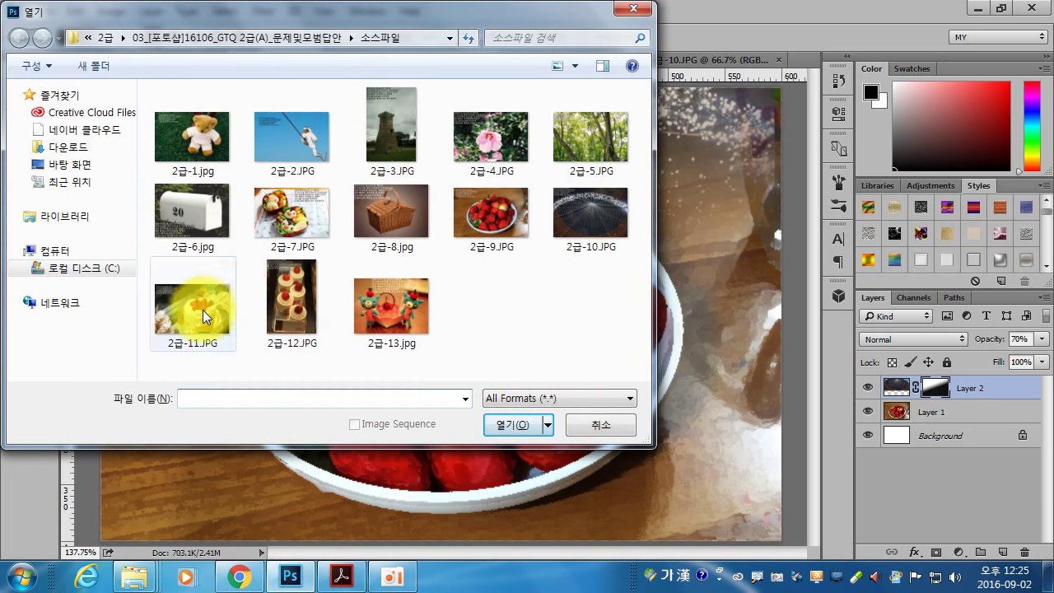
Open the cake photo 2급-11.JPG and review the PDF instructions for it
double_click(206, 313)
left_click(344, 580)
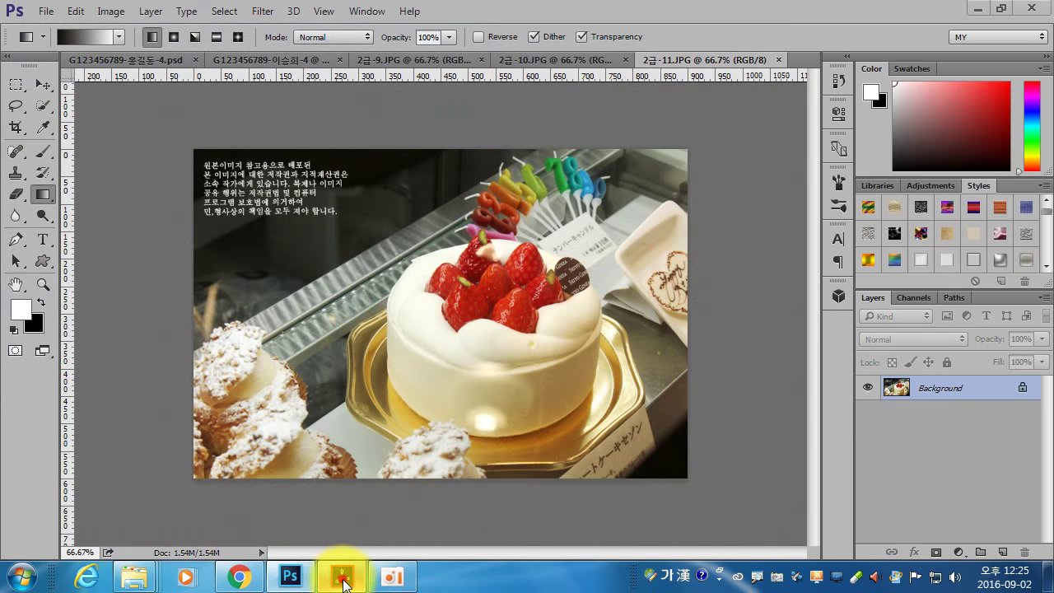
scroll(488, 439, "down", 1)
scroll(488, 439, "down", 1)
left_click(290, 576)
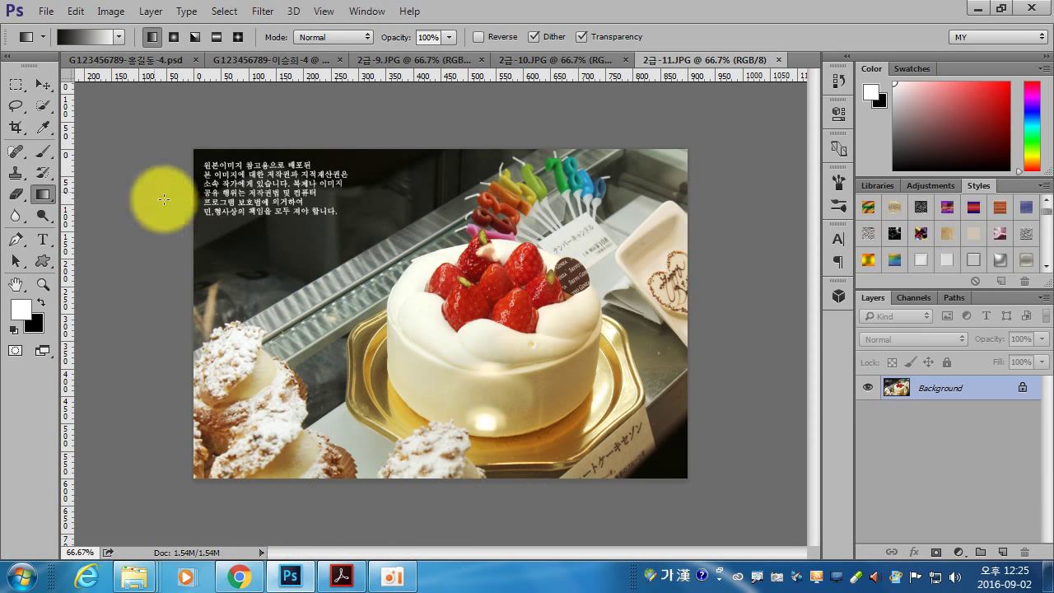
Quick-select the cake with its top strawberries and plaque, subtracting the candles
left_click(41, 105)
key("bracketright")
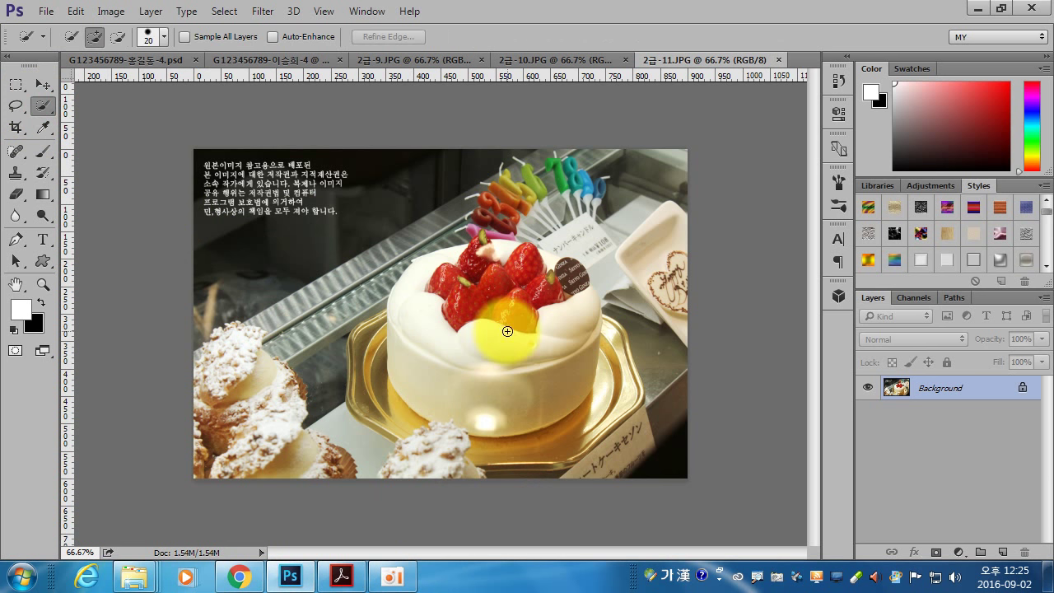
key("bracketright")
key("bracketright")
key("bracketright")
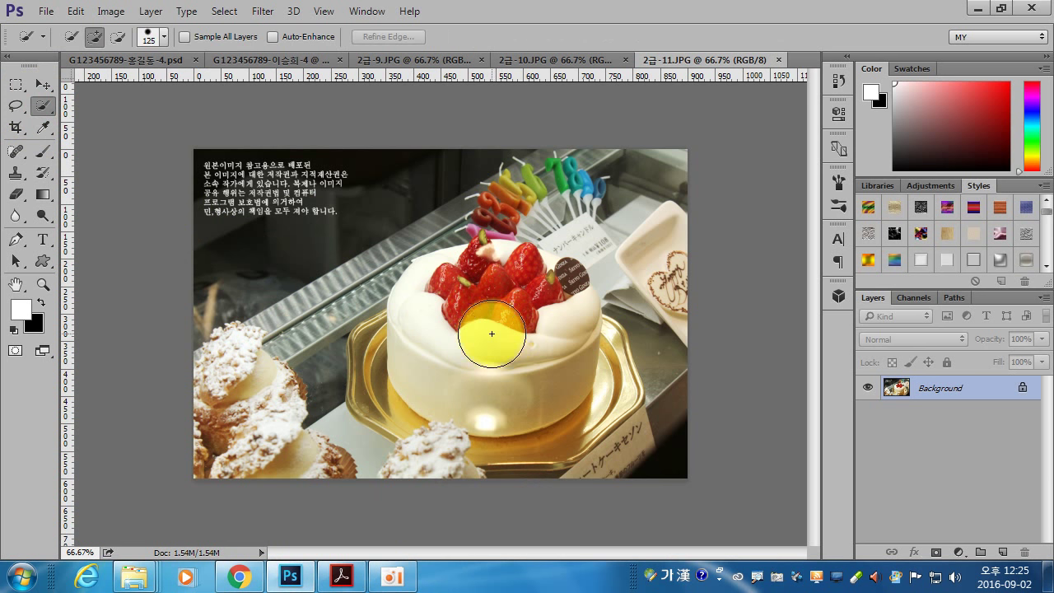
left_click_drag(491, 334, 494, 302)
left_click_drag(551, 271, 480, 287)
key("bracketleft")
key("bracketleft")
key("bracketleft")
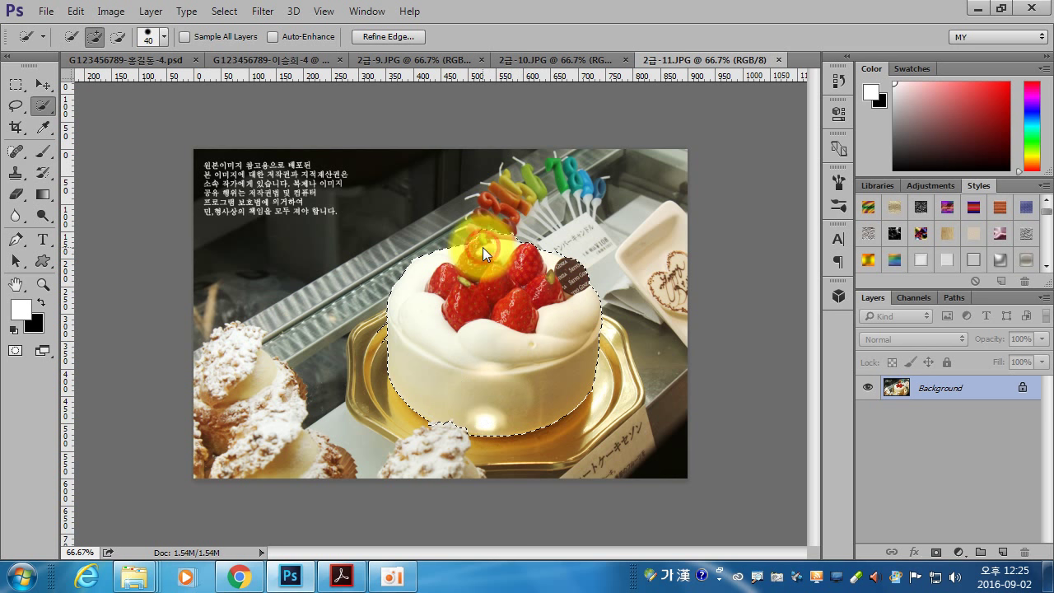
key("alt")
left_click_drag(503, 227, 520, 229)
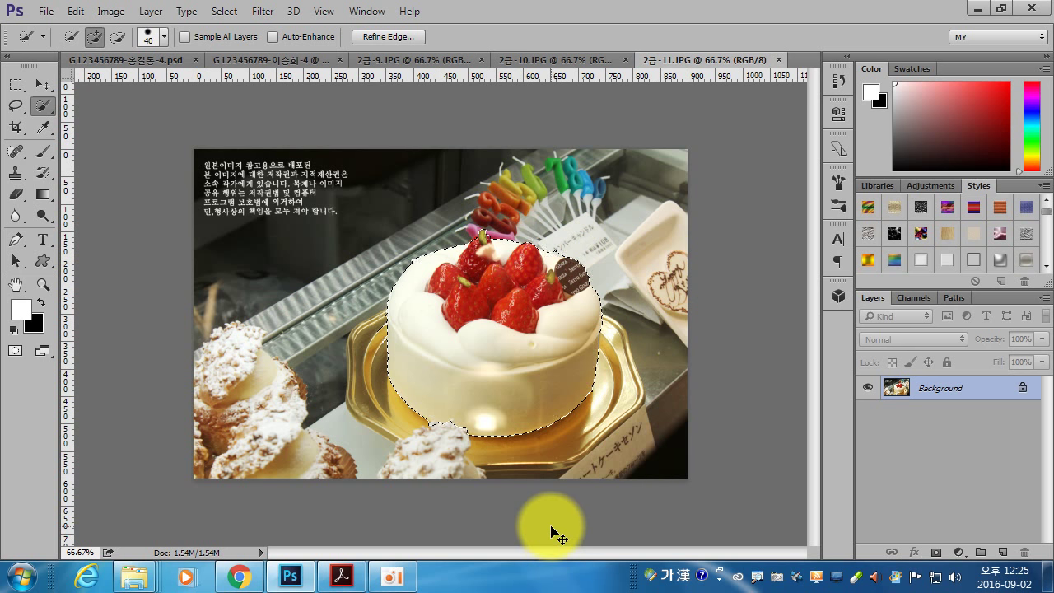
left_click(265, 59)
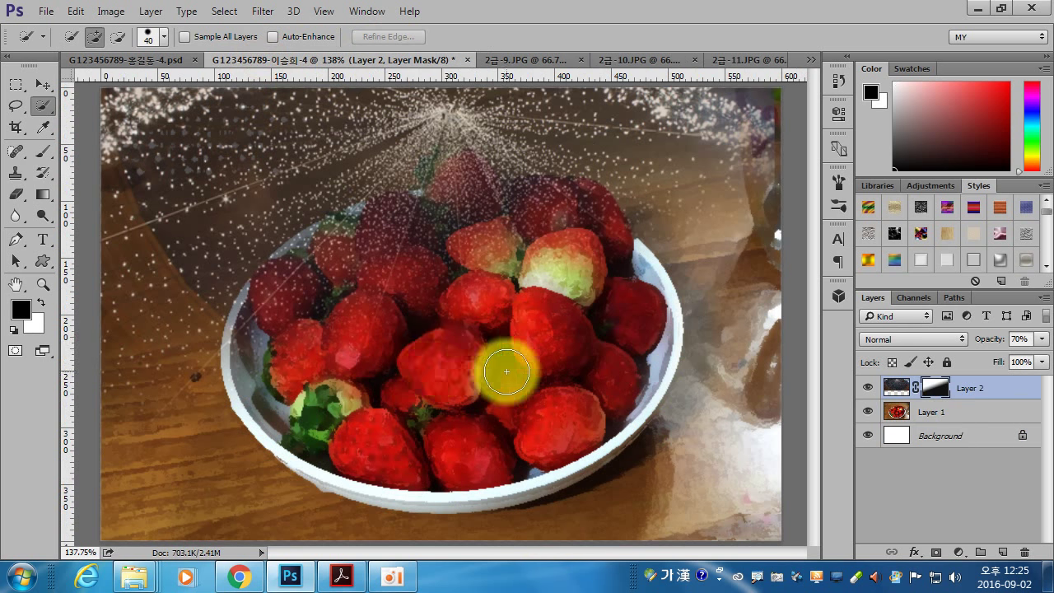
Paste the cake into the poster, shrink it to about half size, and move it lower-left
key("ctrl+v")
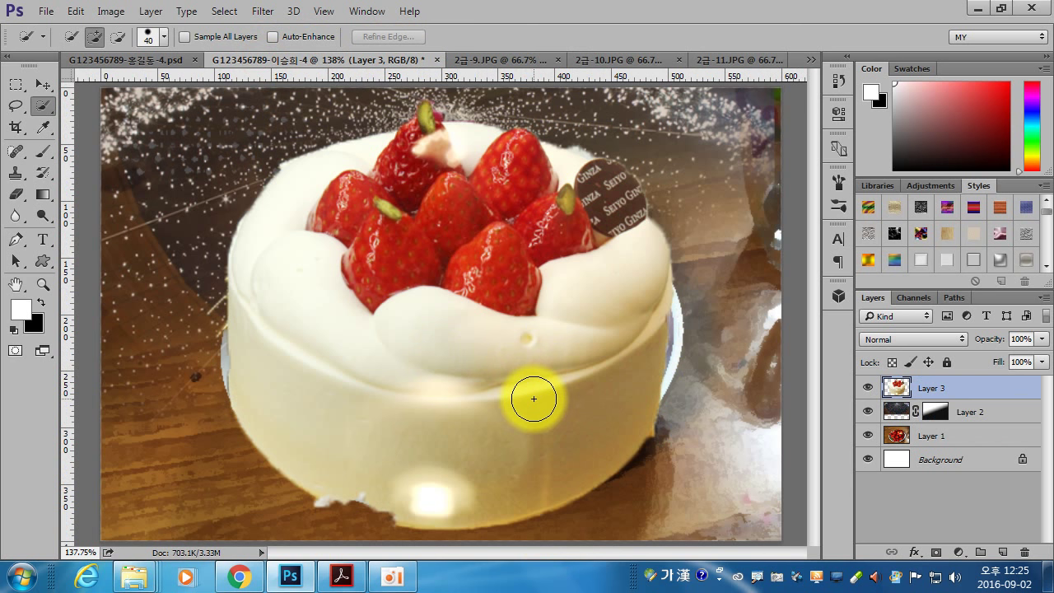
key("ctrl+t")
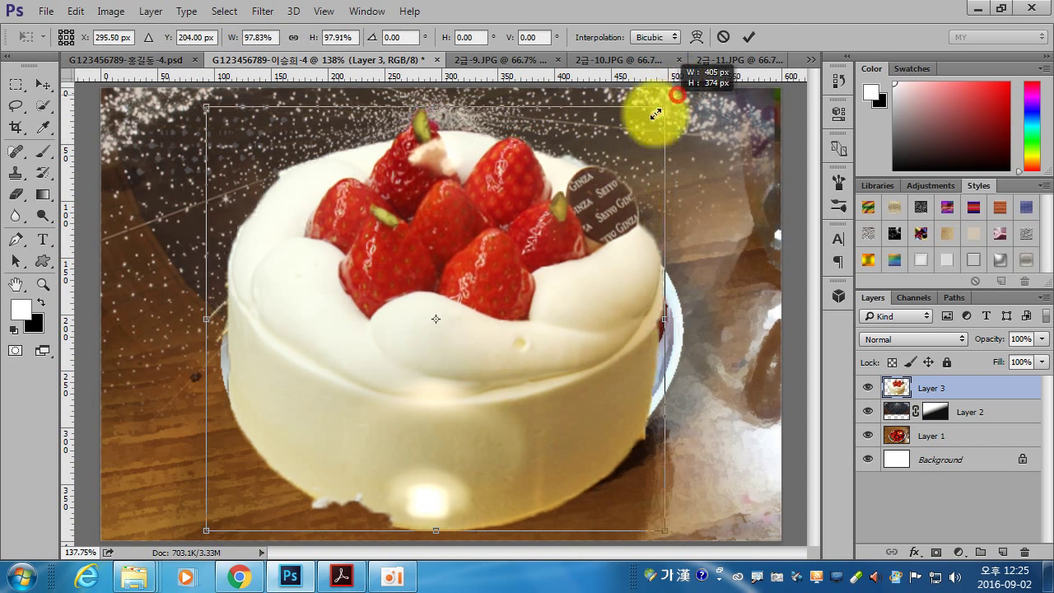
left_click_drag(676, 96, 470, 286)
left_click(42, 84)
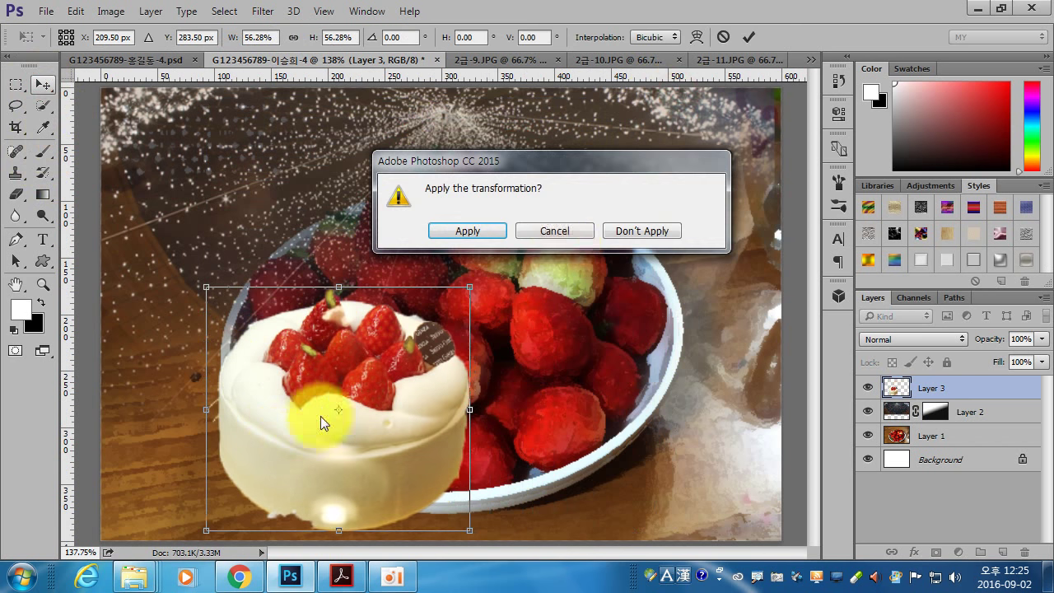
left_click(482, 231)
left_click_drag(388, 411, 264, 486)
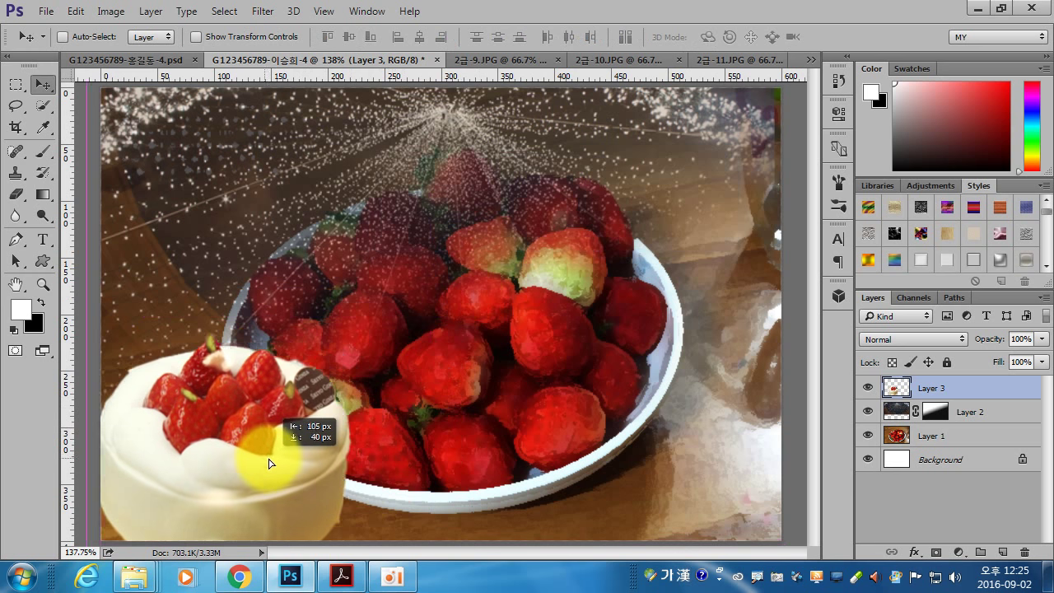
left_click(341, 575)
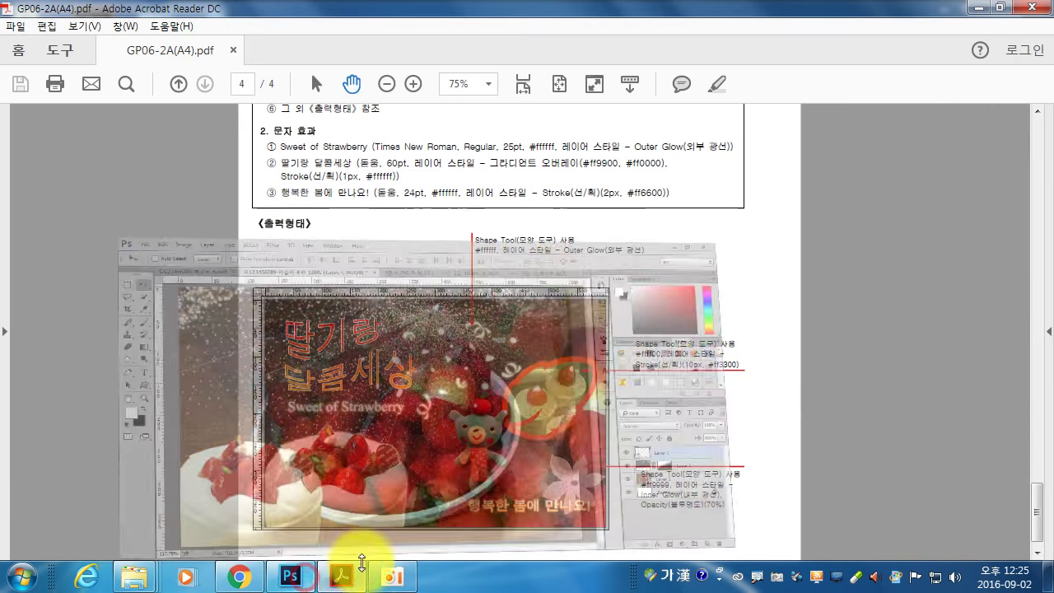
left_click(290, 576)
left_click_drag(242, 442, 252, 447)
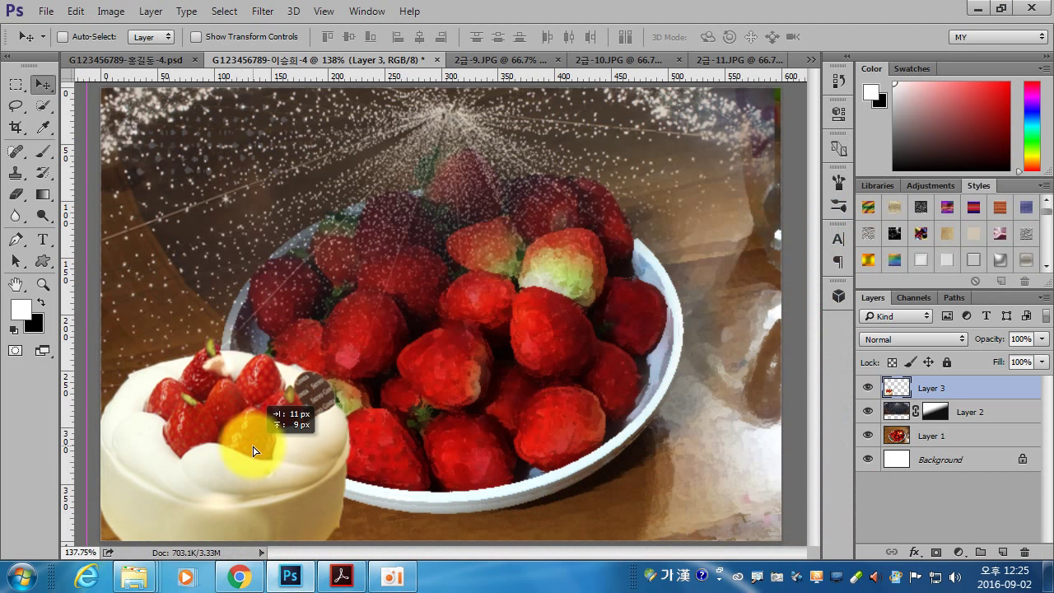
Enlarge the cake slightly, settle it in the corner, and give it an outer glow
key("ctrl+t")
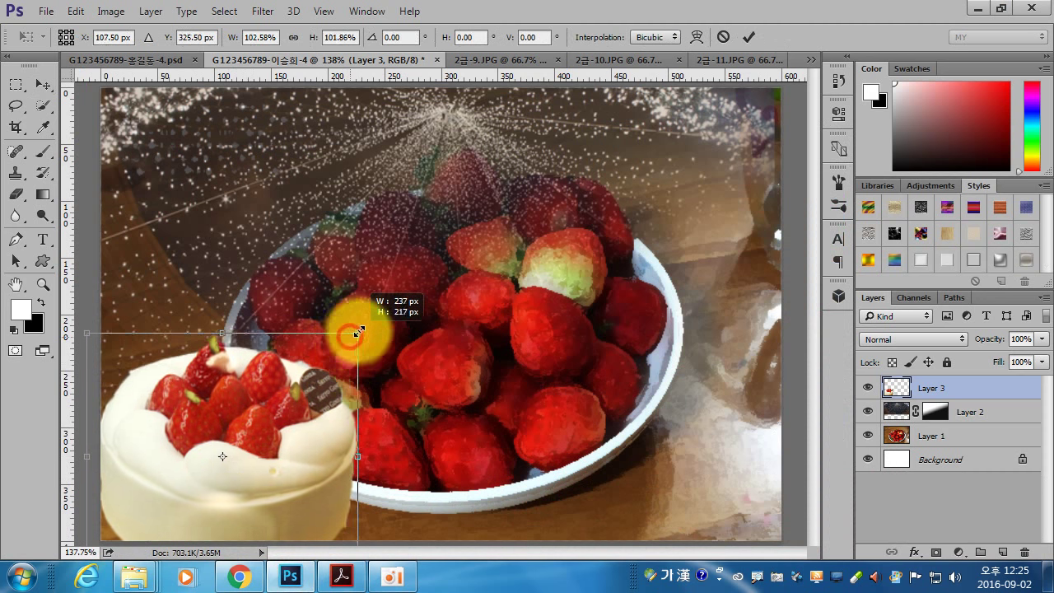
left_click_drag(345, 349, 359, 328)
left_click_drag(293, 477, 282, 486)
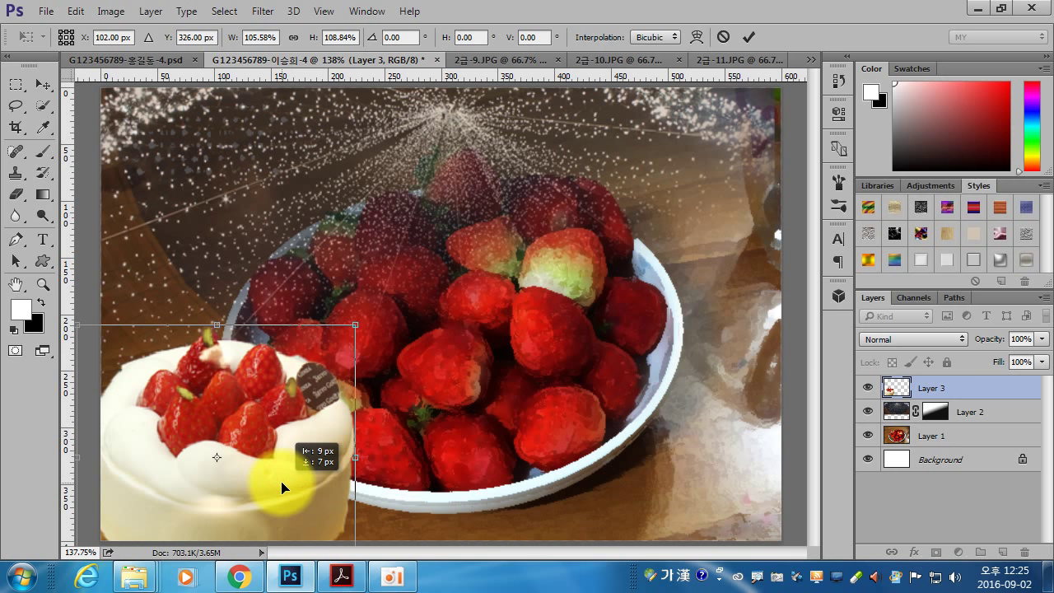
key("Return")
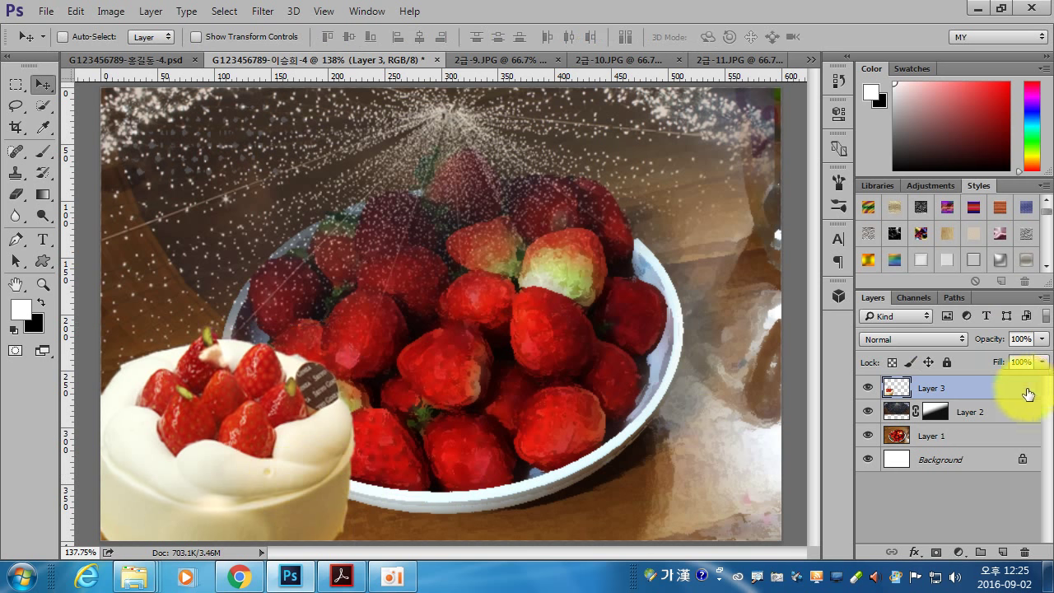
double_click(981, 385)
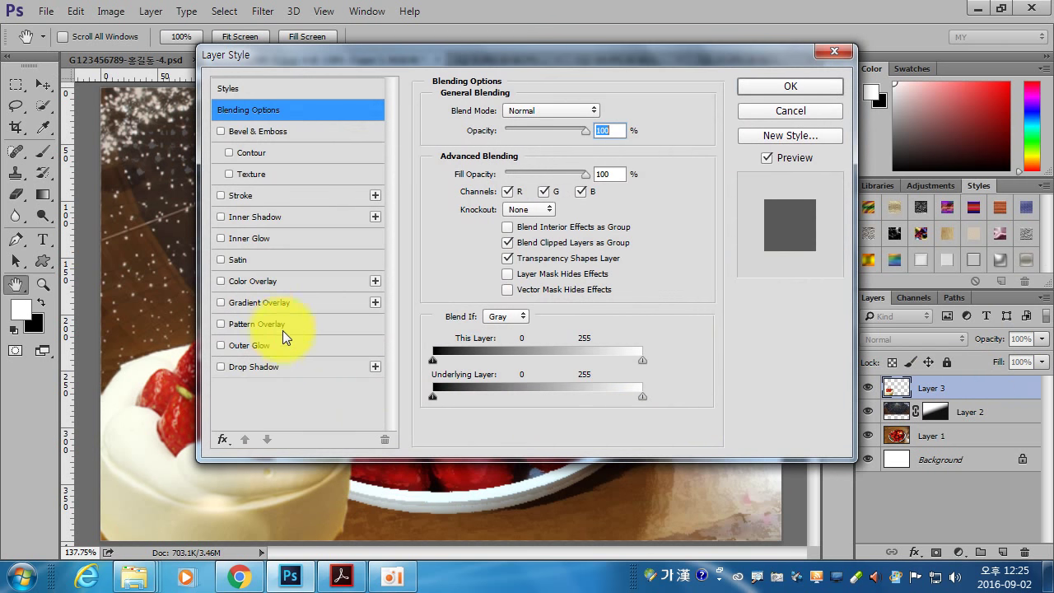
left_click(277, 341)
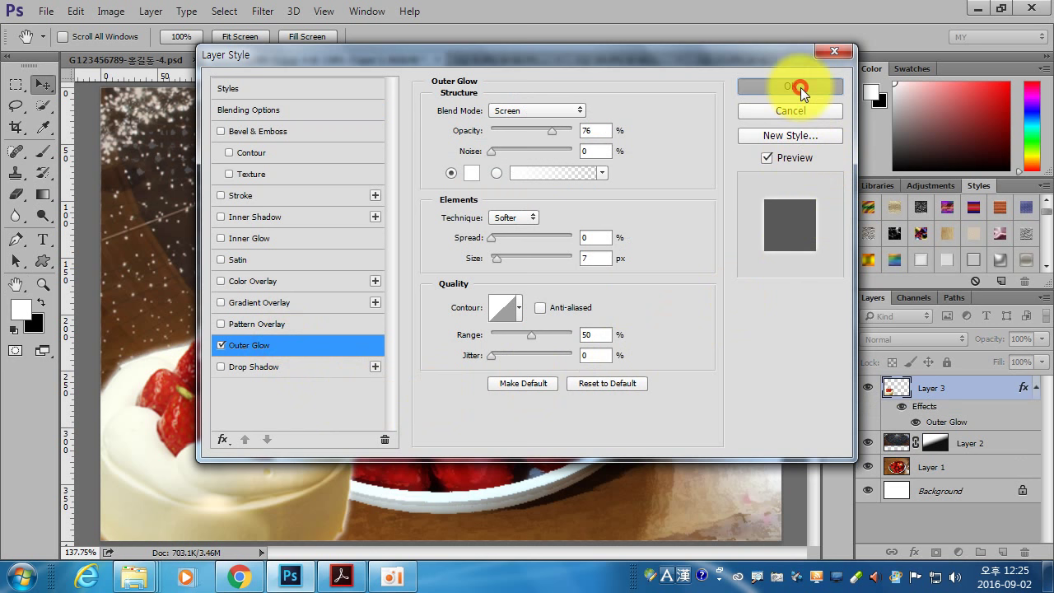
left_click(799, 86)
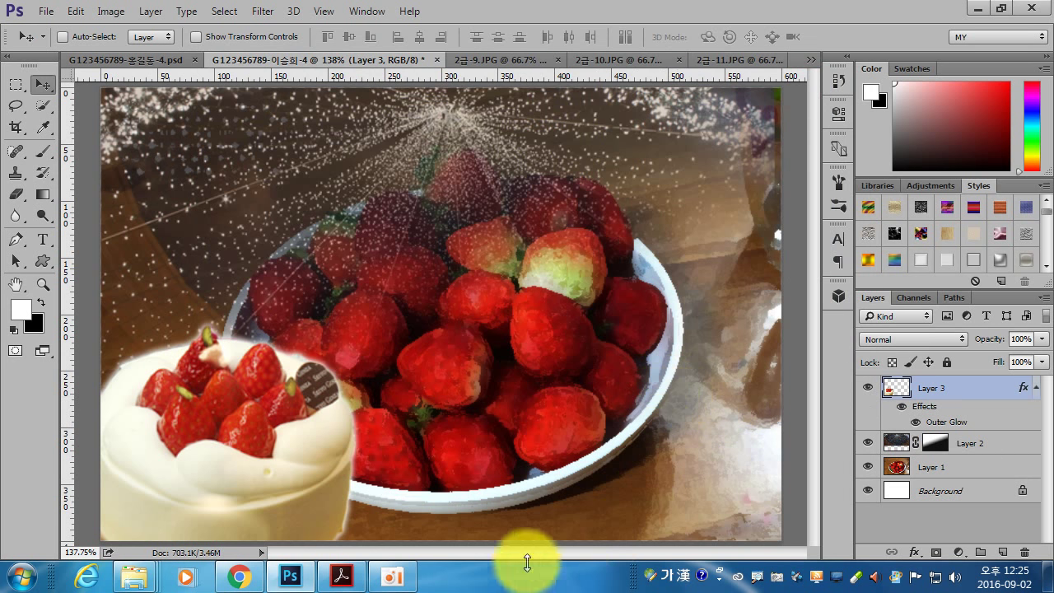
key("ctrl")
key("ctrl+o")
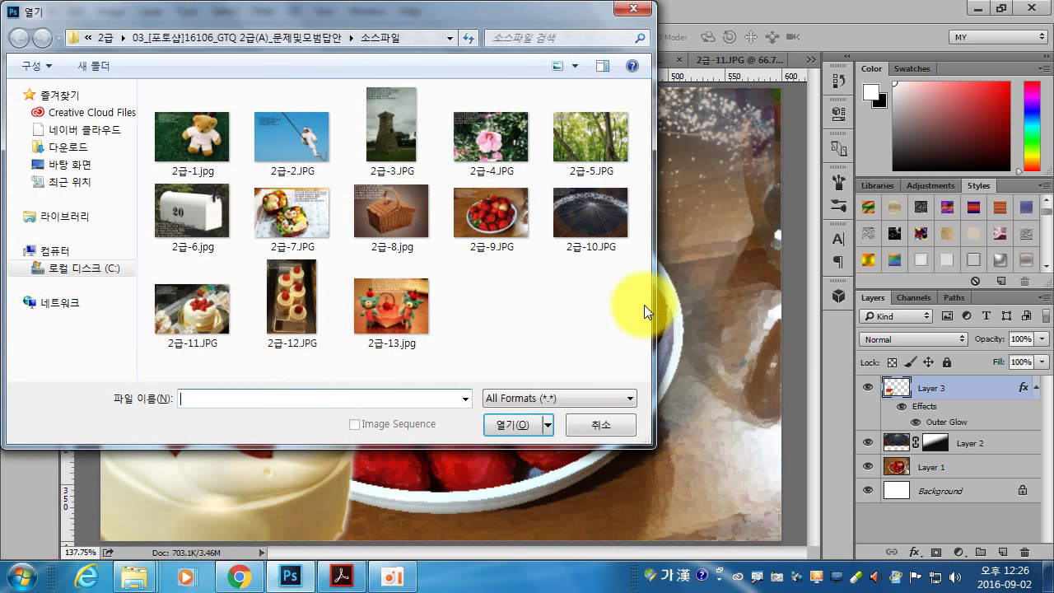
Open 2급-12.JPG and drag the boxed strawberry cakes into the poster as Layer 4
double_click(292, 312)
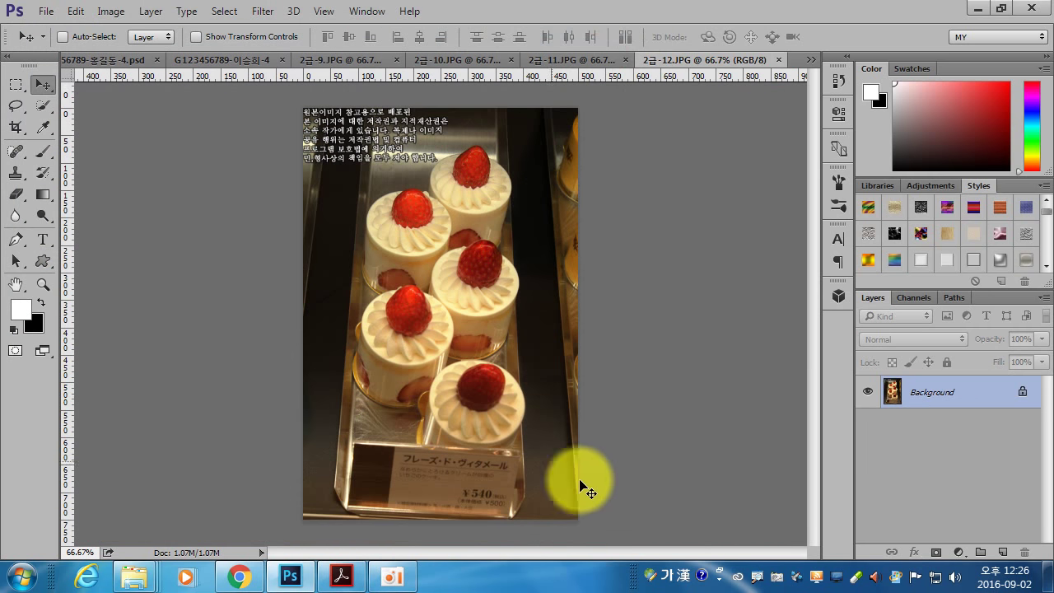
left_click(349, 574)
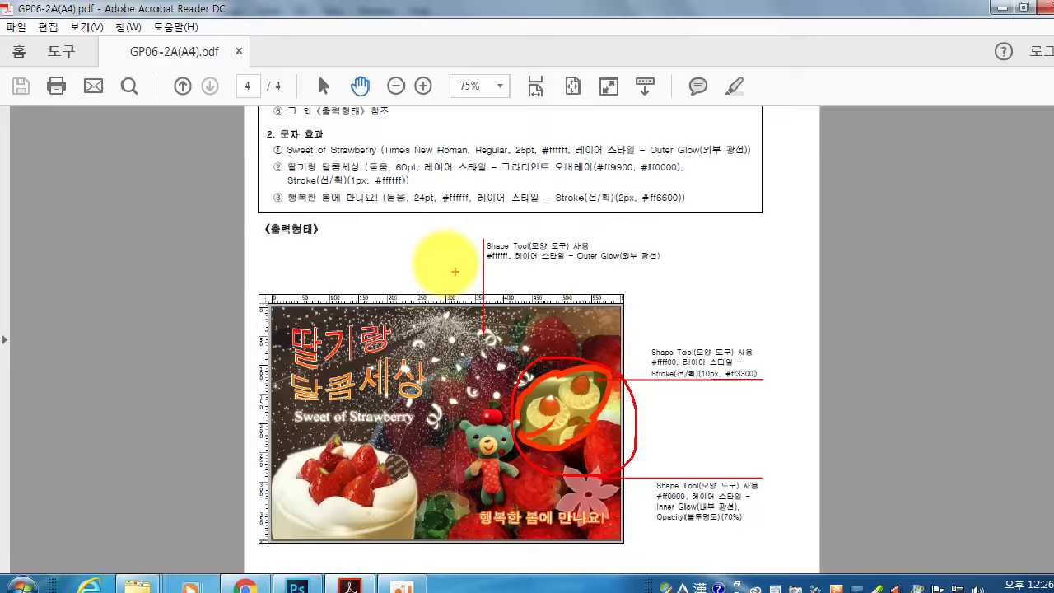
scroll(401, 190, "up", 2)
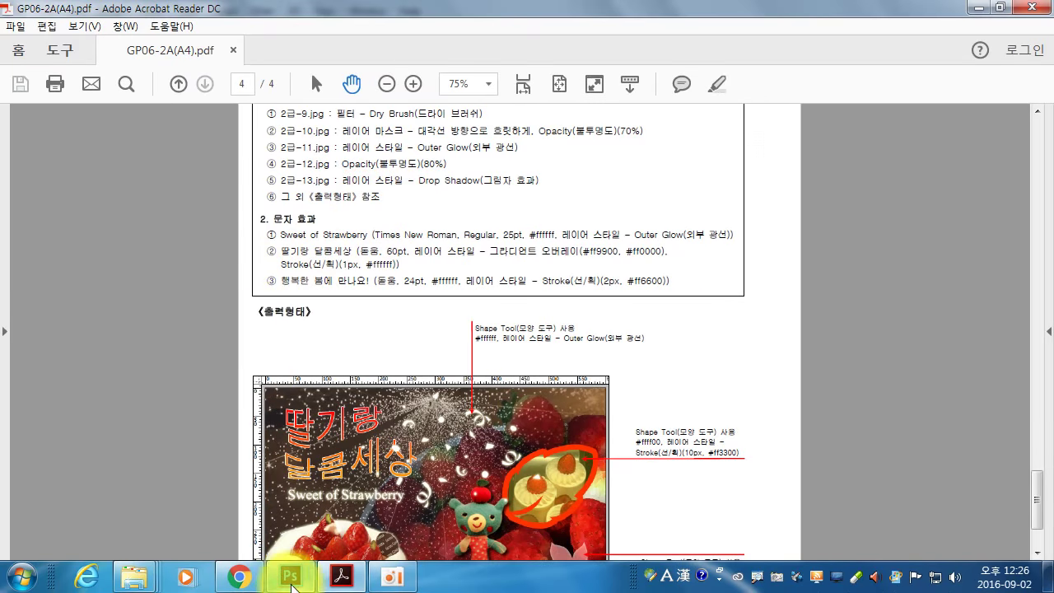
left_click(289, 576)
key("ctrl")
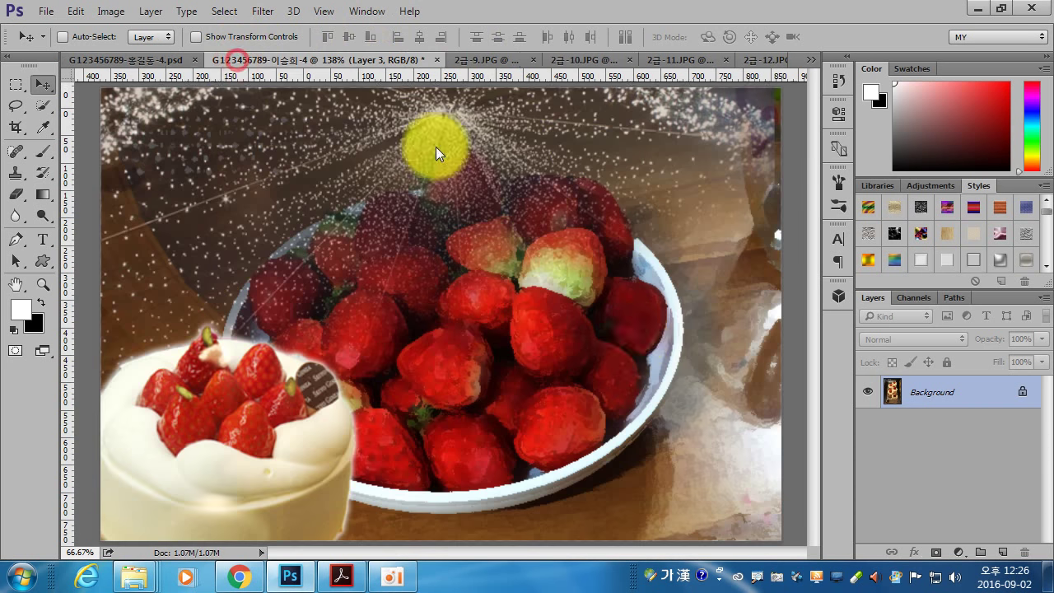
left_click_drag(244, 45, 627, 344)
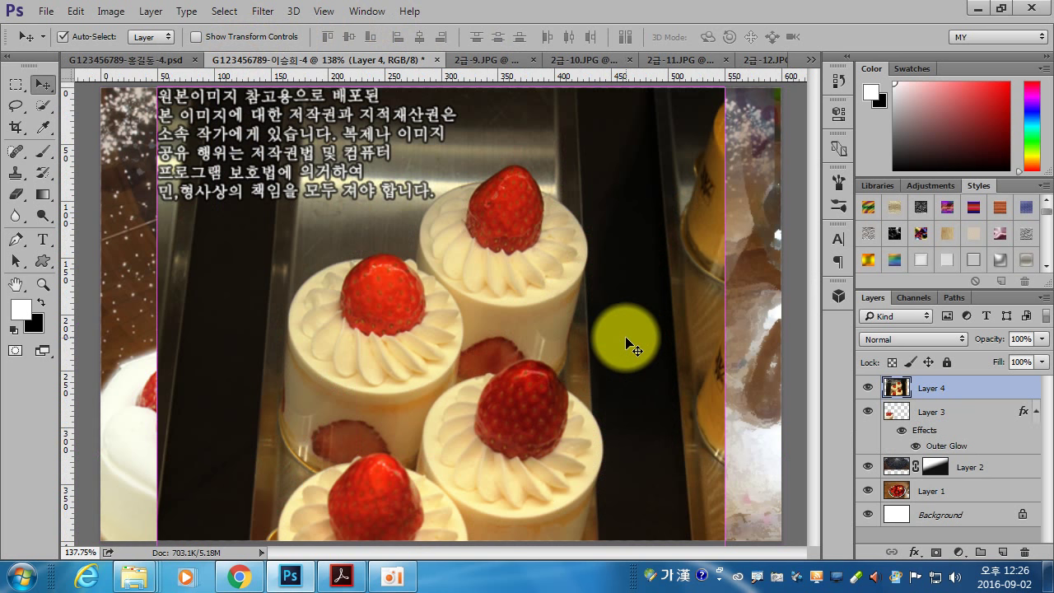
key("ctrl+t")
key("ctrl+0")
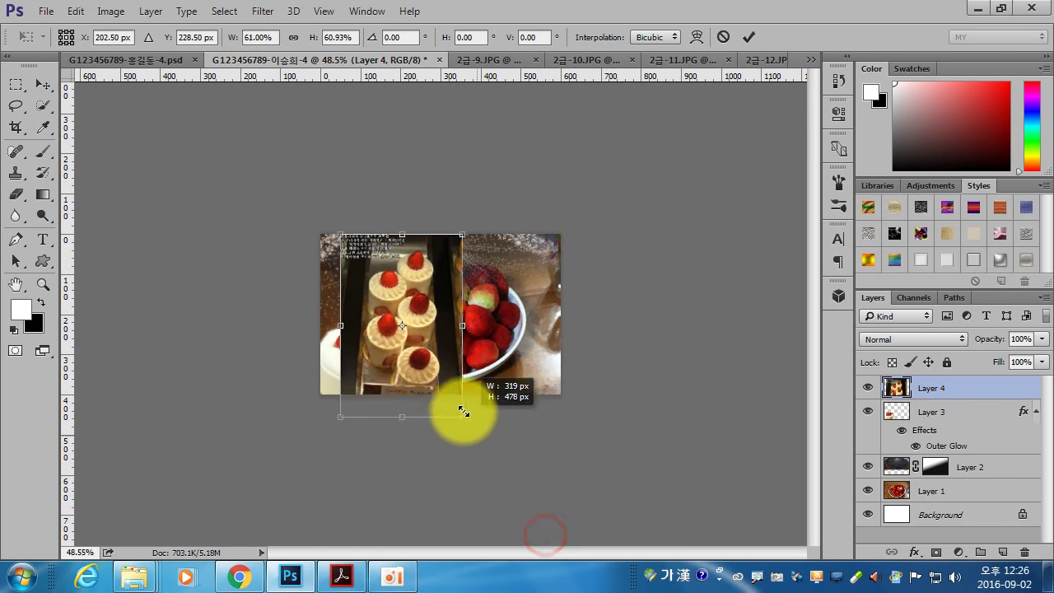
Scale the boxed cakes photo to about half, move it right, and set 80% opacity
left_click_drag(544, 535, 440, 384)
left_click_drag(422, 332, 538, 327)
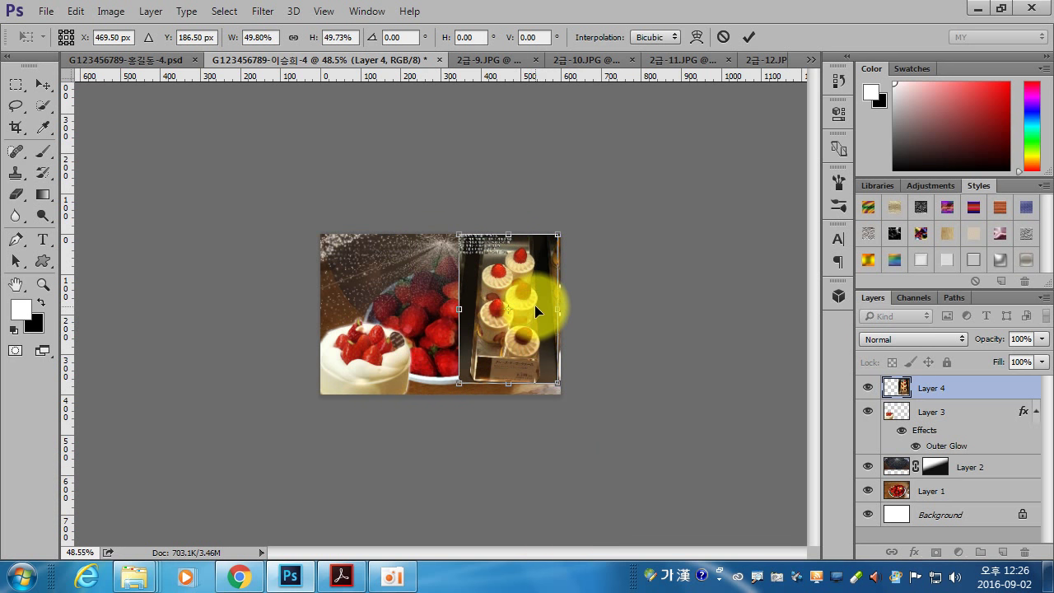
key("Return")
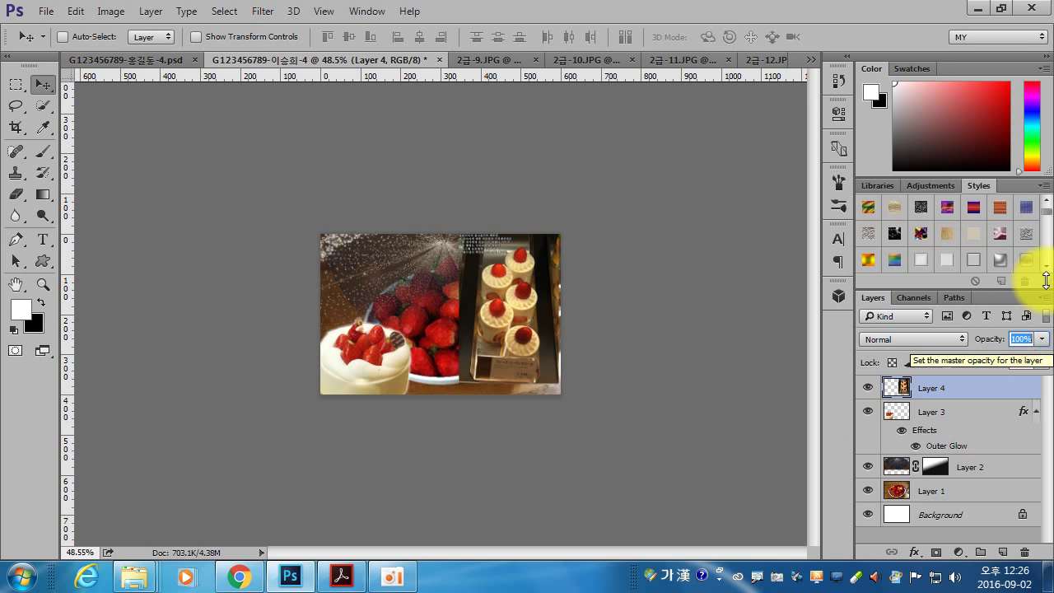
type("80")
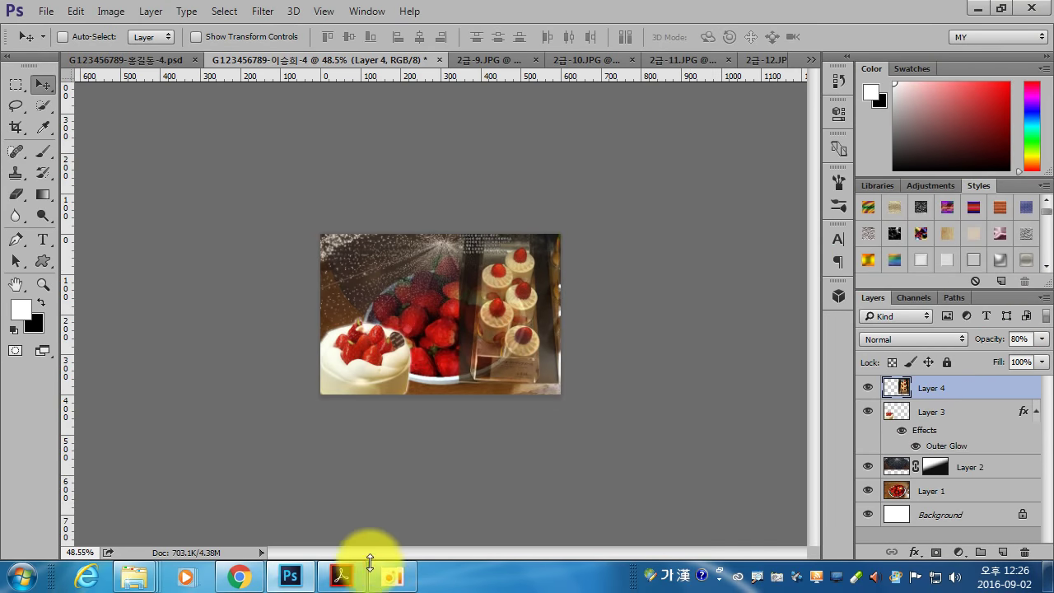
left_click(341, 573)
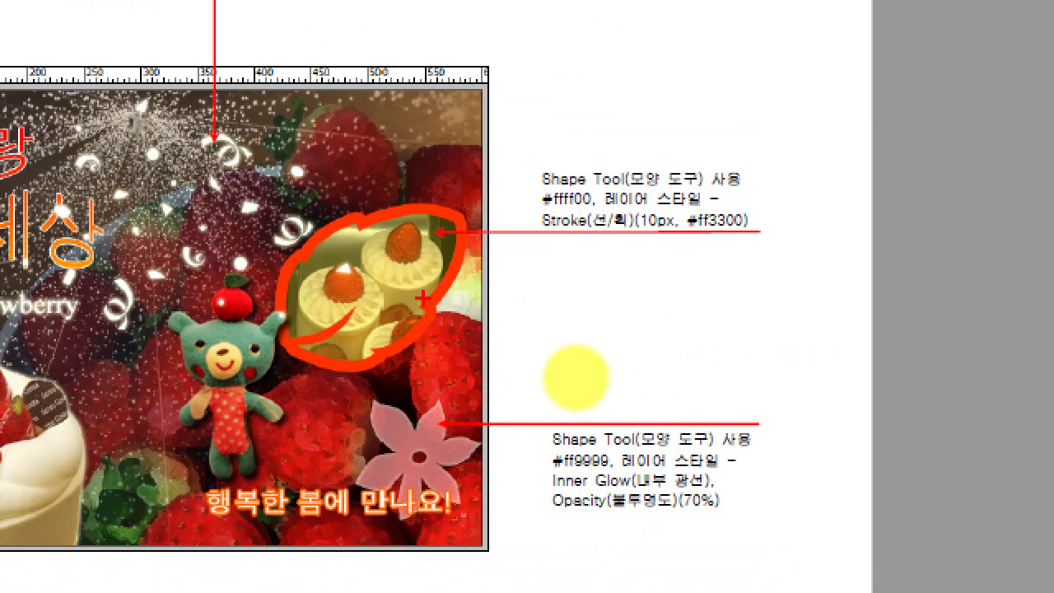
Handwrite 'Clipping Mask' beside the yellow outlined shape's note in the task PDF
left_click_drag(424, 302, 589, 381)
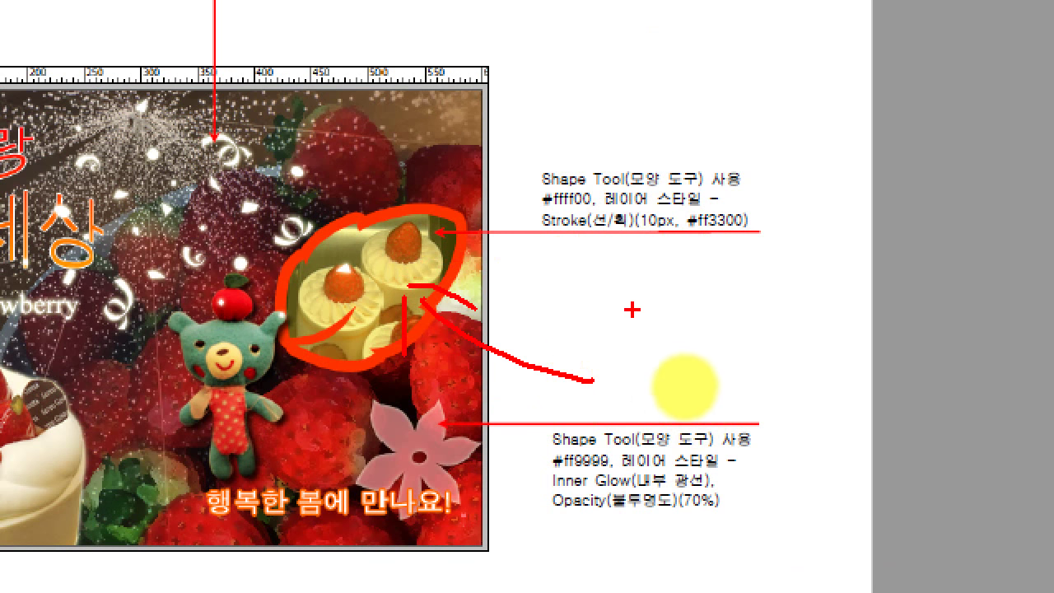
left_click_drag(619, 291, 619, 359)
left_click_drag(635, 266, 641, 344)
left_click_drag(677, 311, 716, 415)
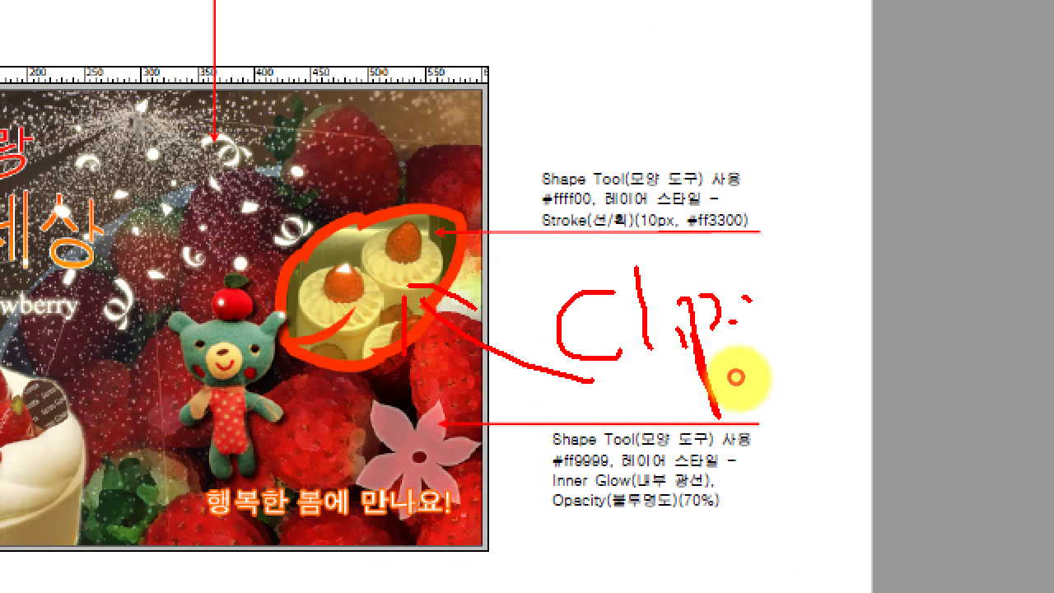
left_click_drag(727, 323, 862, 363)
left_click_drag(856, 317, 903, 312)
mouse_move(729, 531)
left_mouse_down()
mouse_move(778, 485)
mouse_move(864, 476)
mouse_move(863, 503)
left_mouse_up()
left_click_drag(934, 432, 895, 498)
left_click_drag(971, 408, 975, 477)
left_click_drag(1029, 432, 1025, 477)
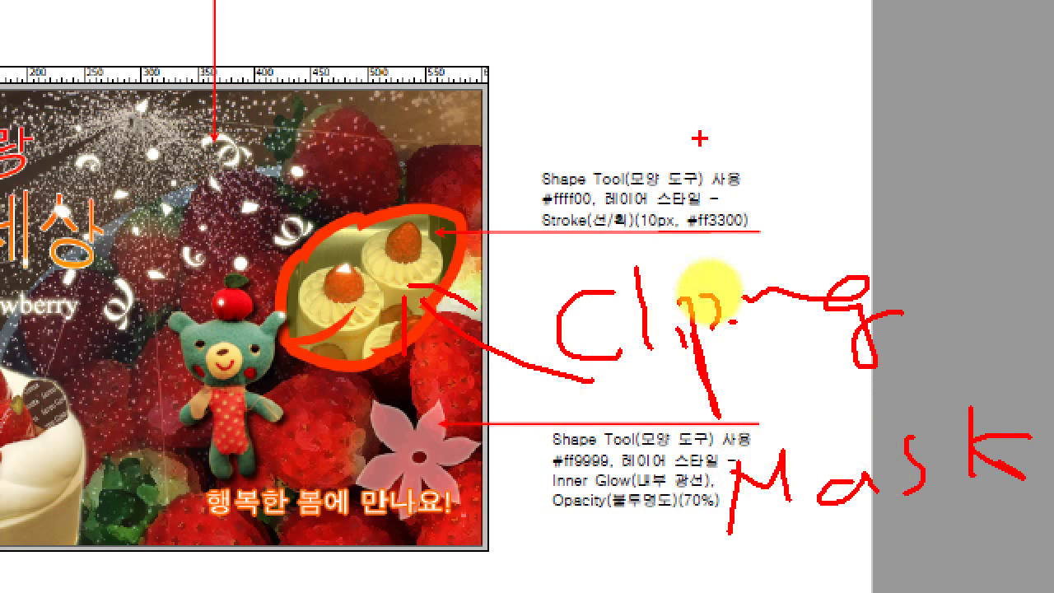
Mark the yellow fill, Stroke wording and #ff3300 outline colour, then return to Photoshop
mouse_move(581, 176)
left_mouse_down()
mouse_move(589, 199)
mouse_move(691, 207)
left_mouse_up()
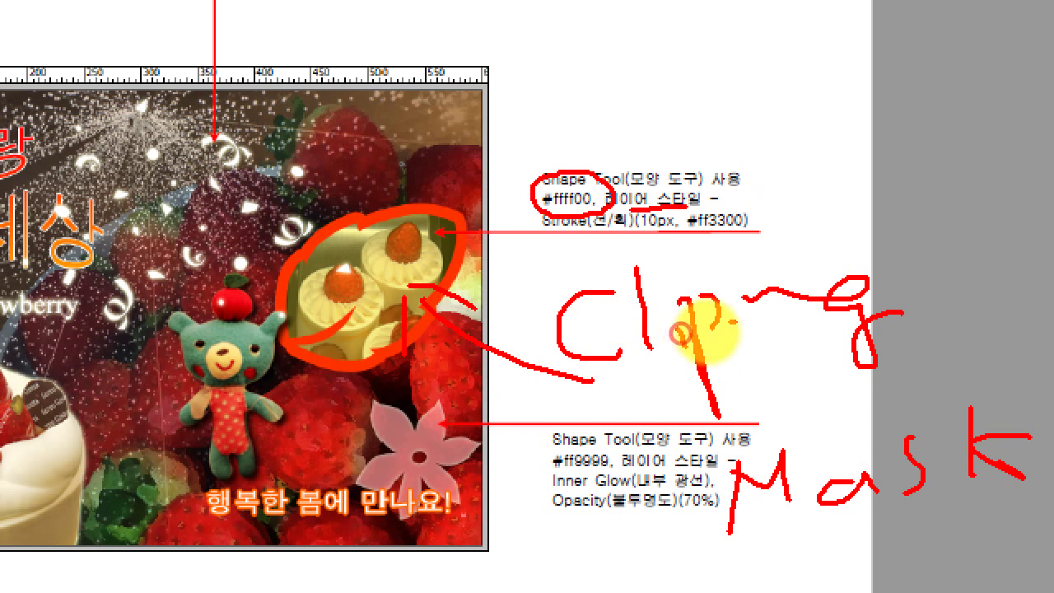
mouse_move(589, 239)
left_mouse_down()
mouse_move(549, 243)
mouse_move(611, 240)
left_mouse_up()
left_click_drag(683, 198, 679, 247)
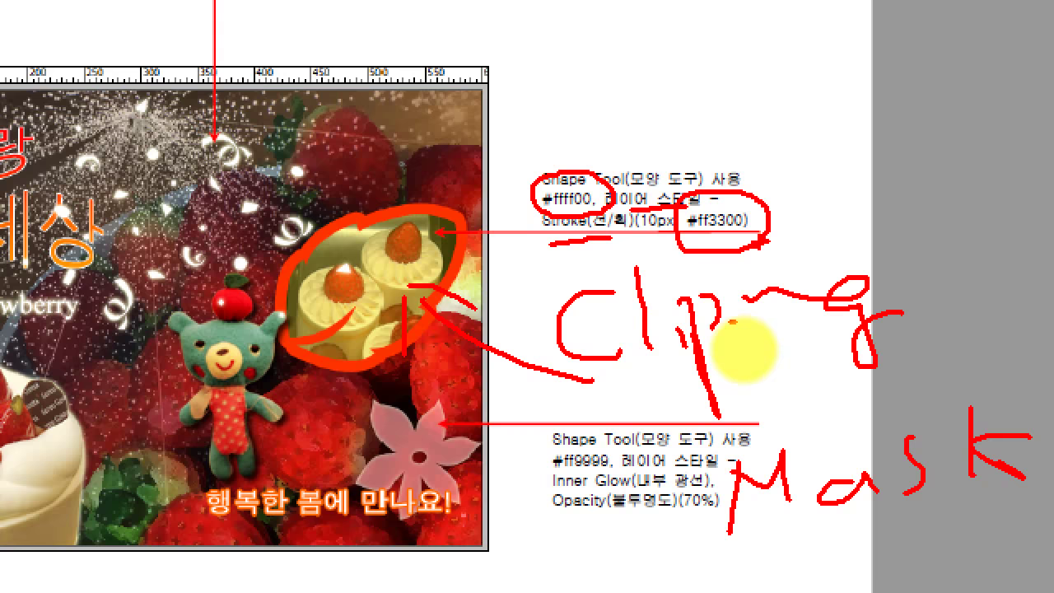
key("Escape")
left_click(312, 586)
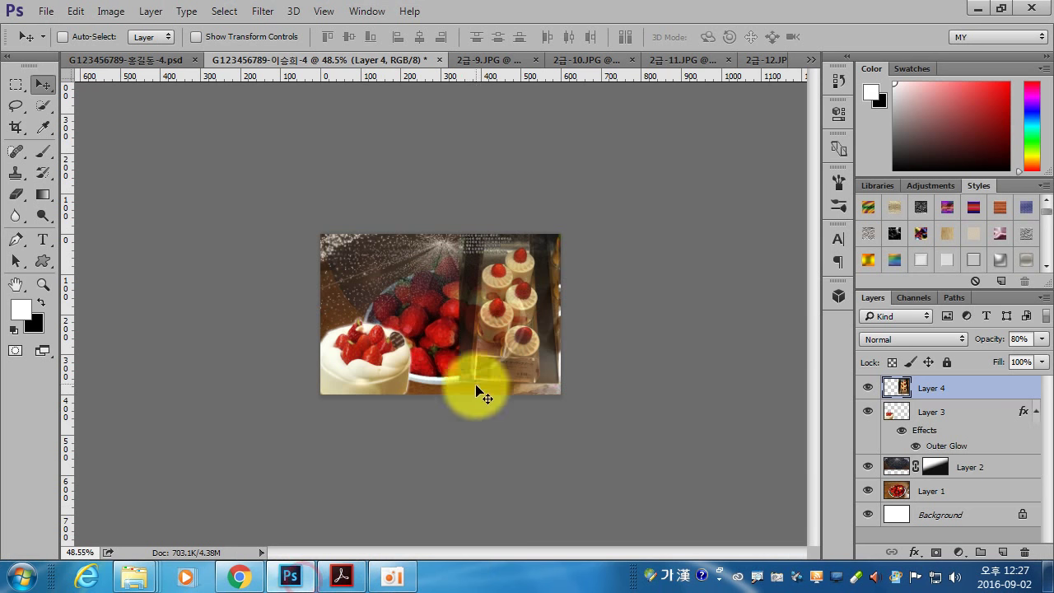
Choose the Custom Shape tool and set the foreground colour to #ffff00
left_click(43, 260)
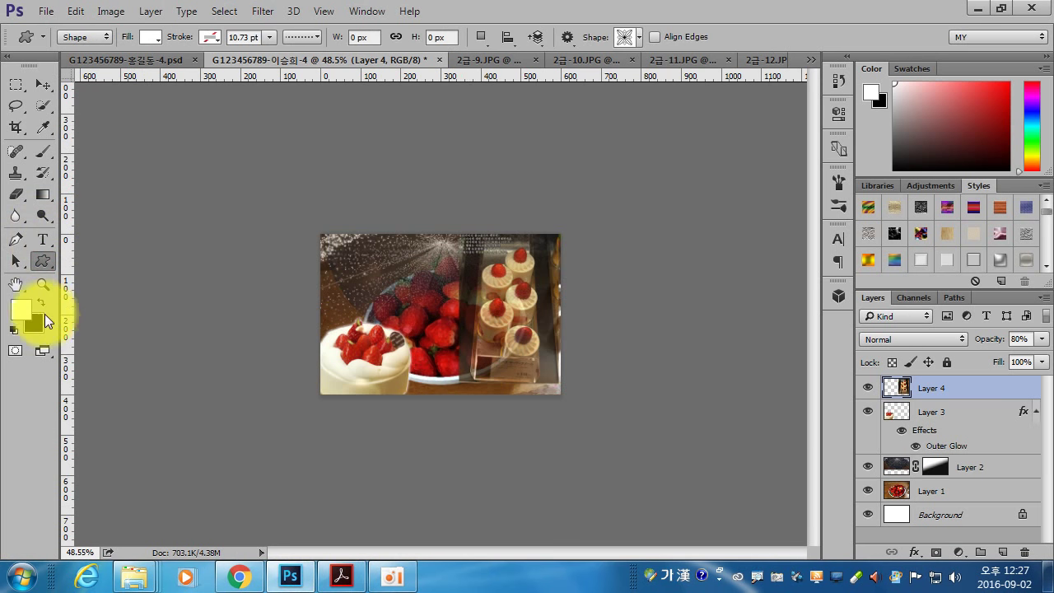
left_click(21, 309)
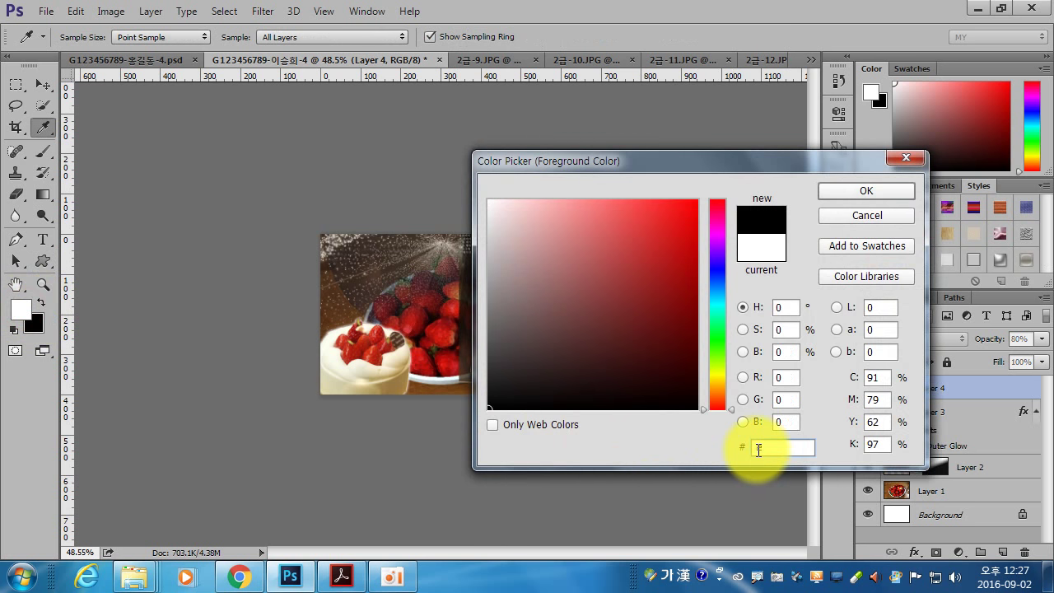
type("ffff")
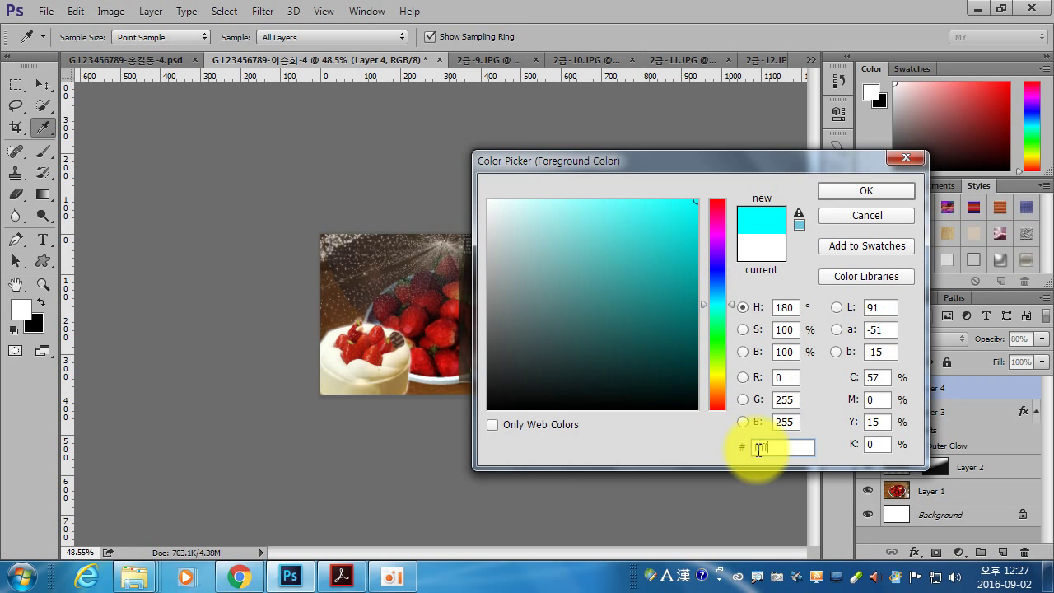
type("00")
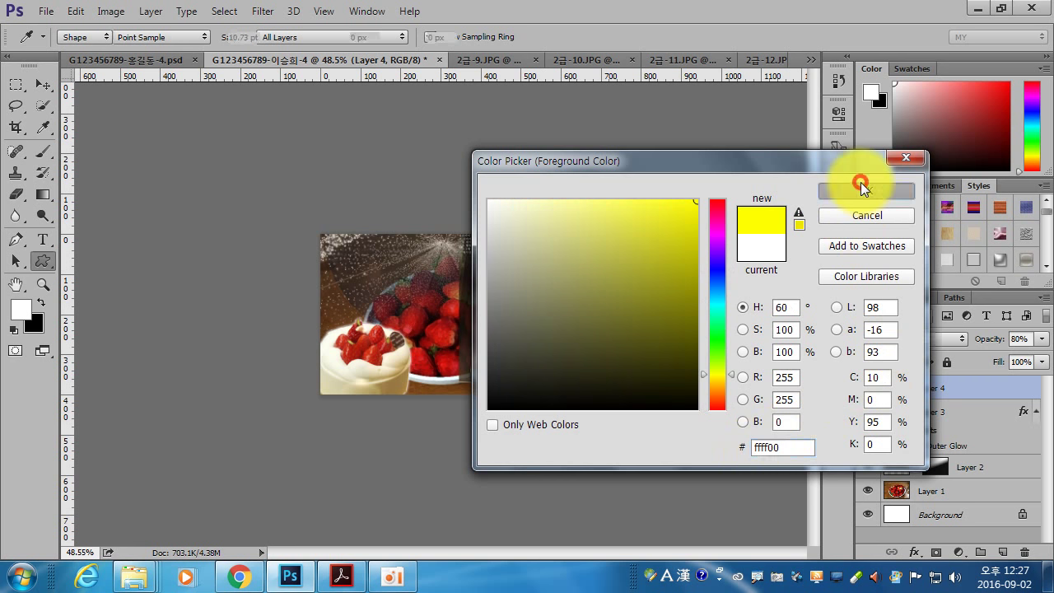
left_click(862, 188)
Draw a yellow leaf shape over the small cakes on the poster's right side
left_click(639, 36)
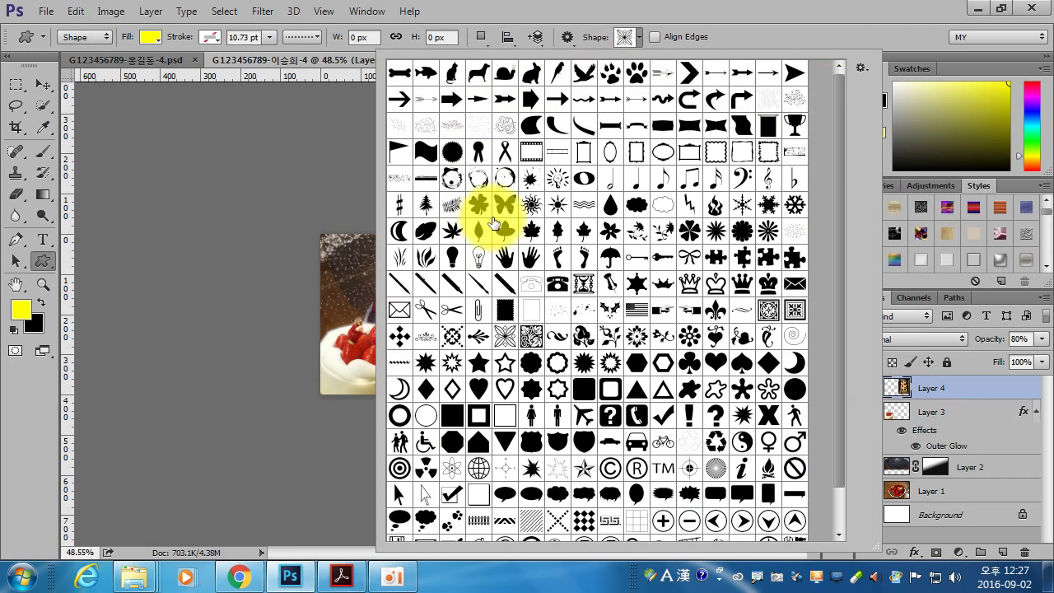
double_click(424, 231)
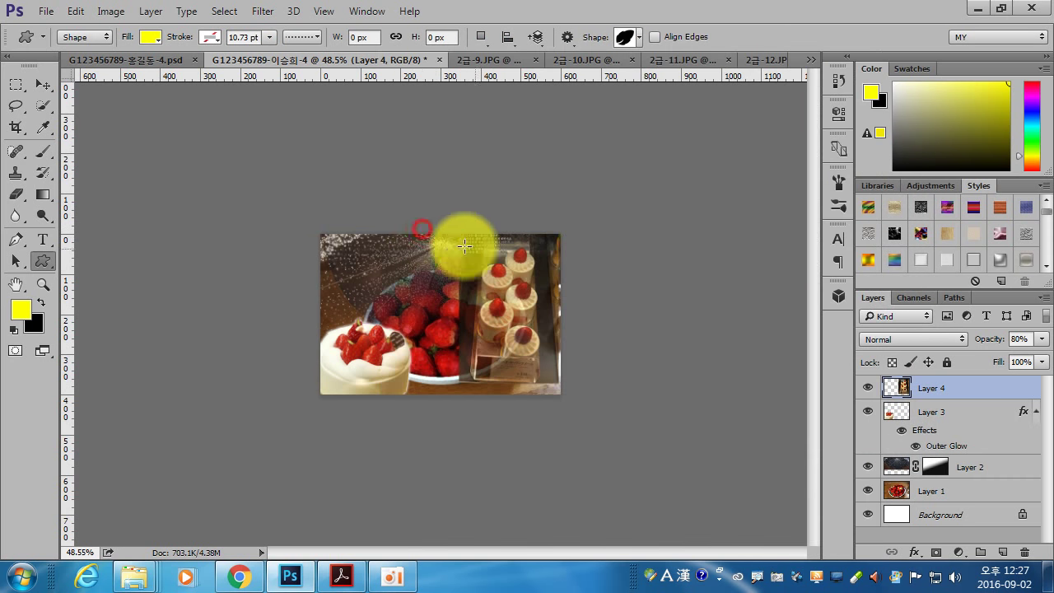
left_click_drag(475, 278, 530, 331)
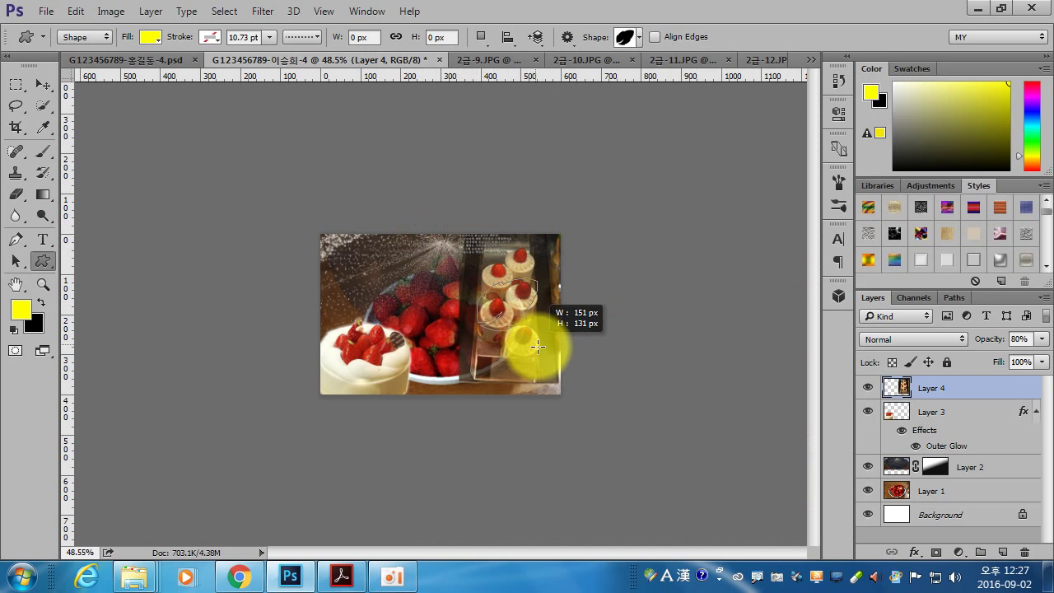
left_click_drag(531, 331, 567, 326)
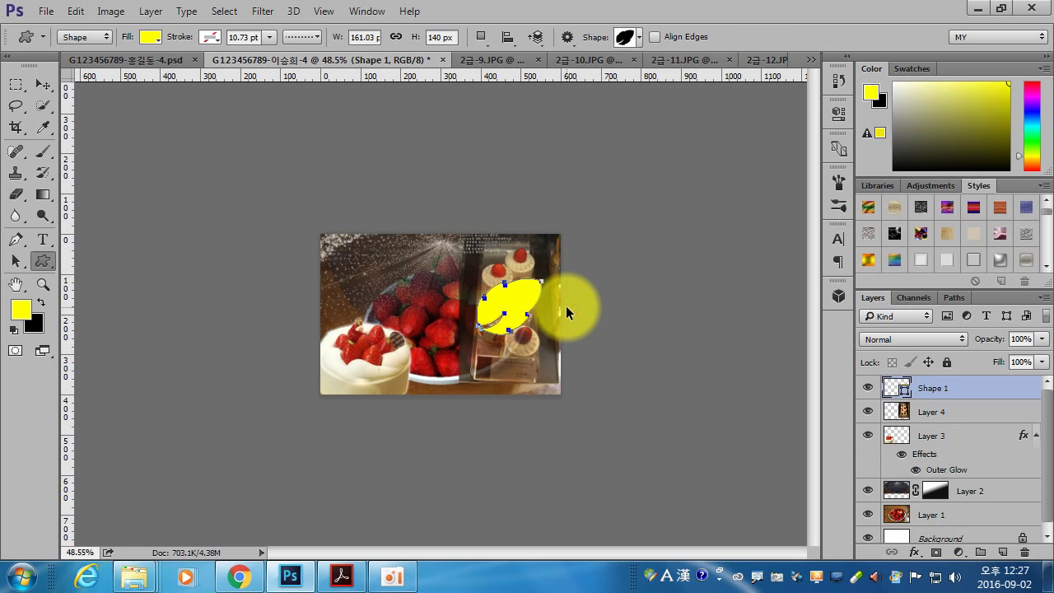
key("ctrl+0")
double_click(961, 387)
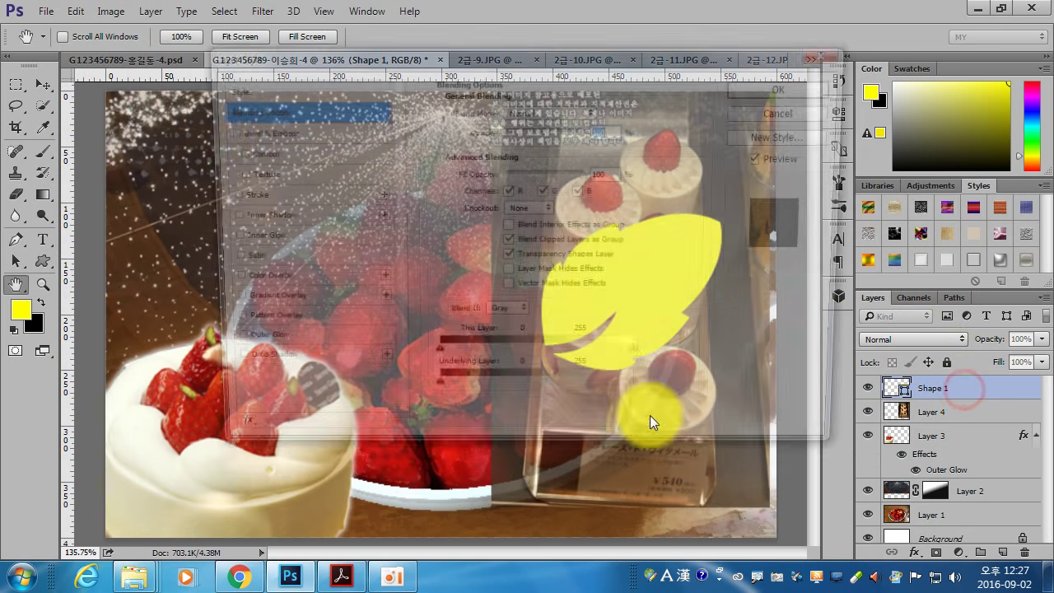
Add a 10 px #ff3300 stroke layer style to the yellow leaf shape
left_click(247, 195)
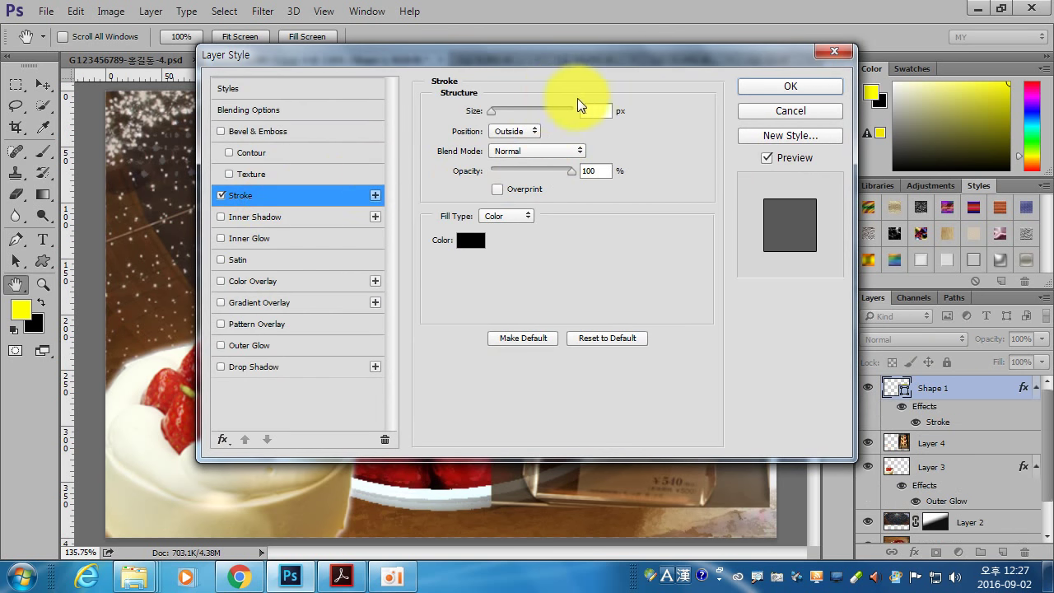
type("10")
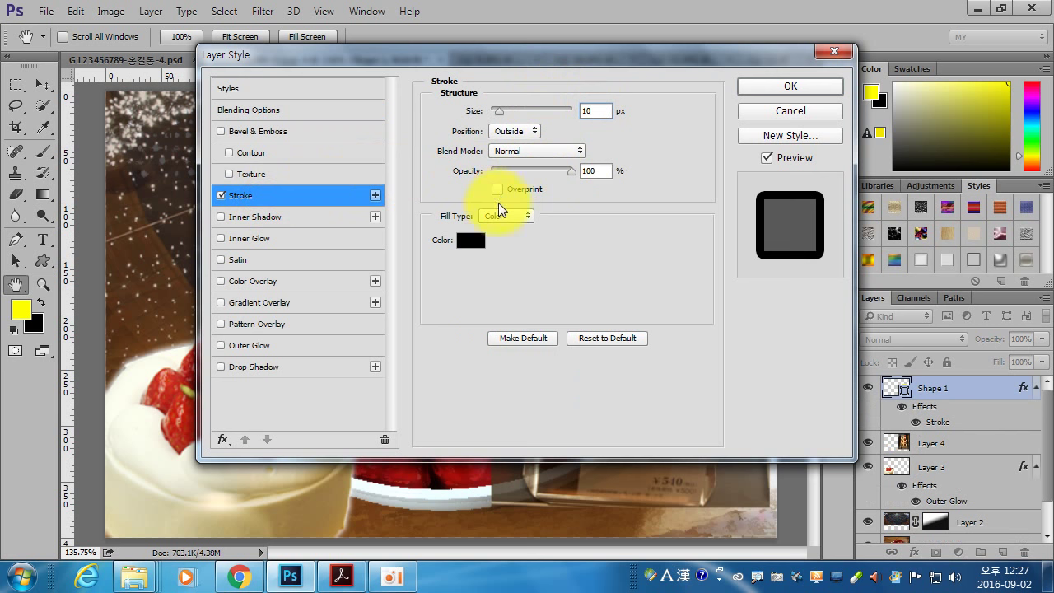
left_click(473, 239)
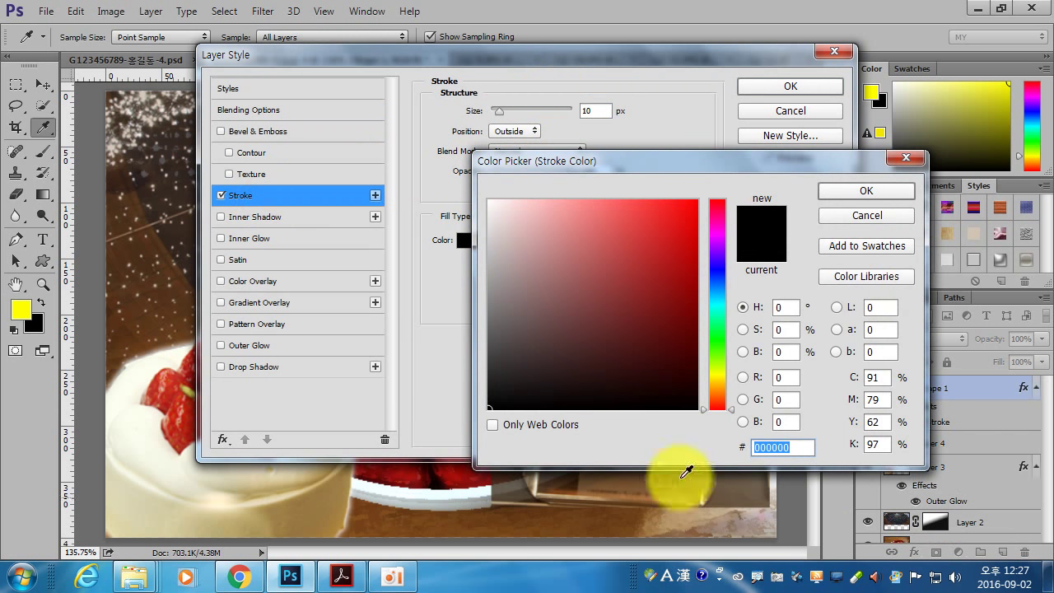
type("ff330")
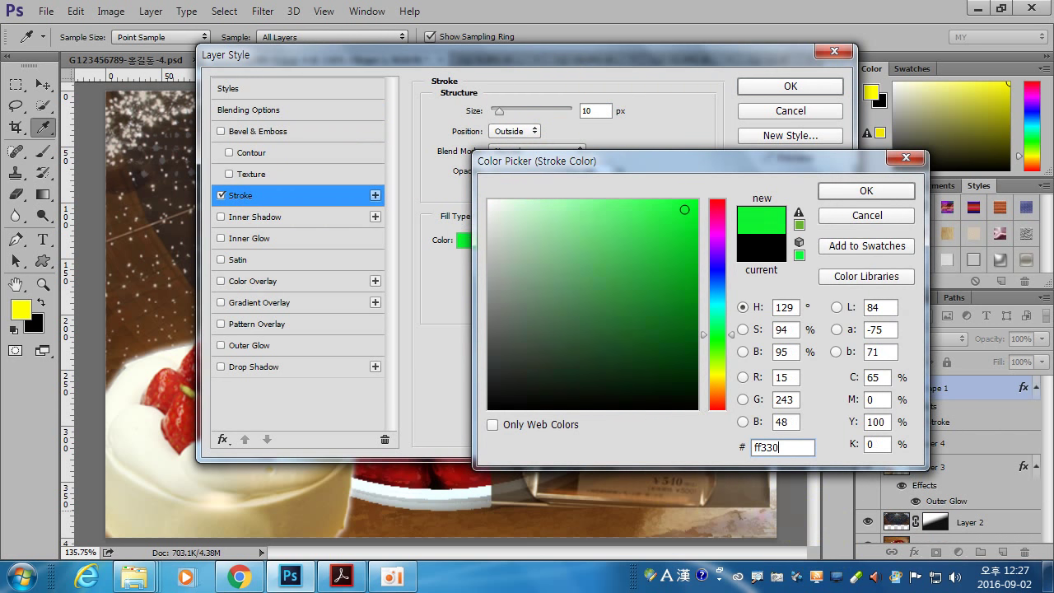
type("0")
left_click(855, 185)
left_click(791, 82)
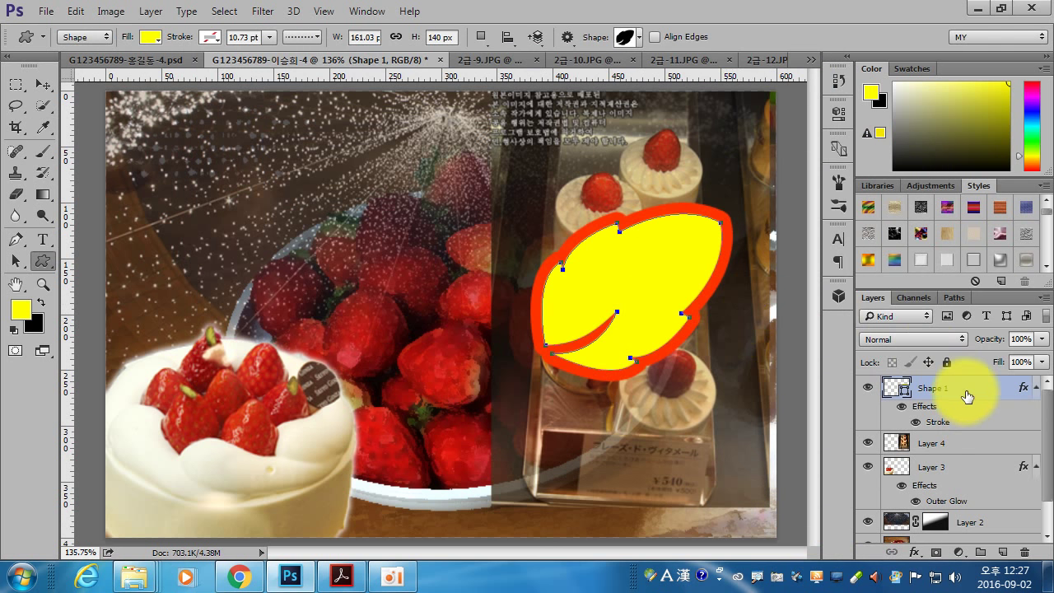
Move Shape 1 below Layer 4 and clip the cake photo into the leaf
left_click_drag(962, 388, 964, 456)
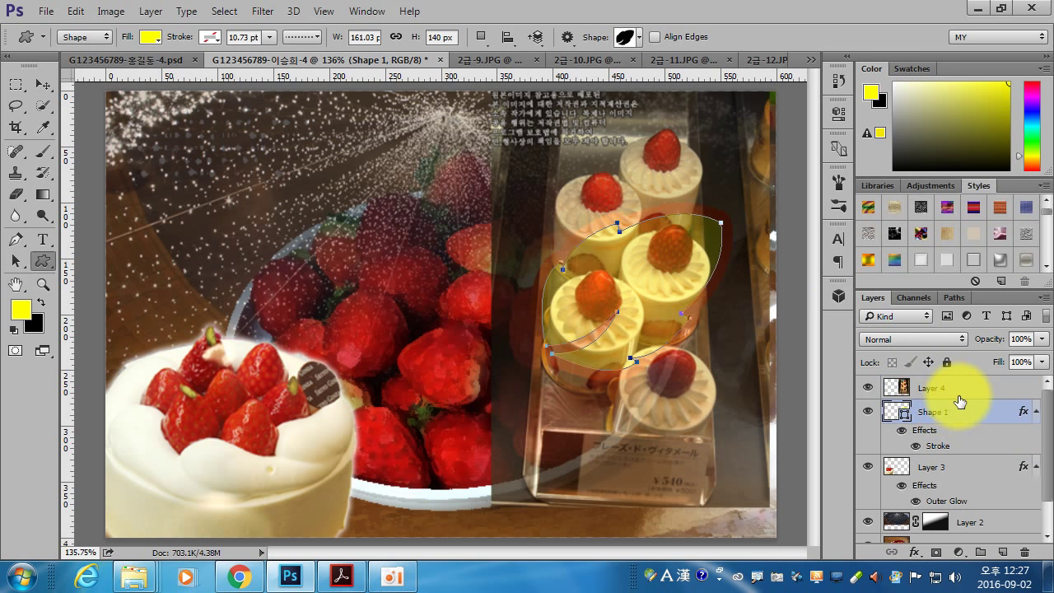
left_click(43, 84)
left_click_drag(581, 288, 589, 311)
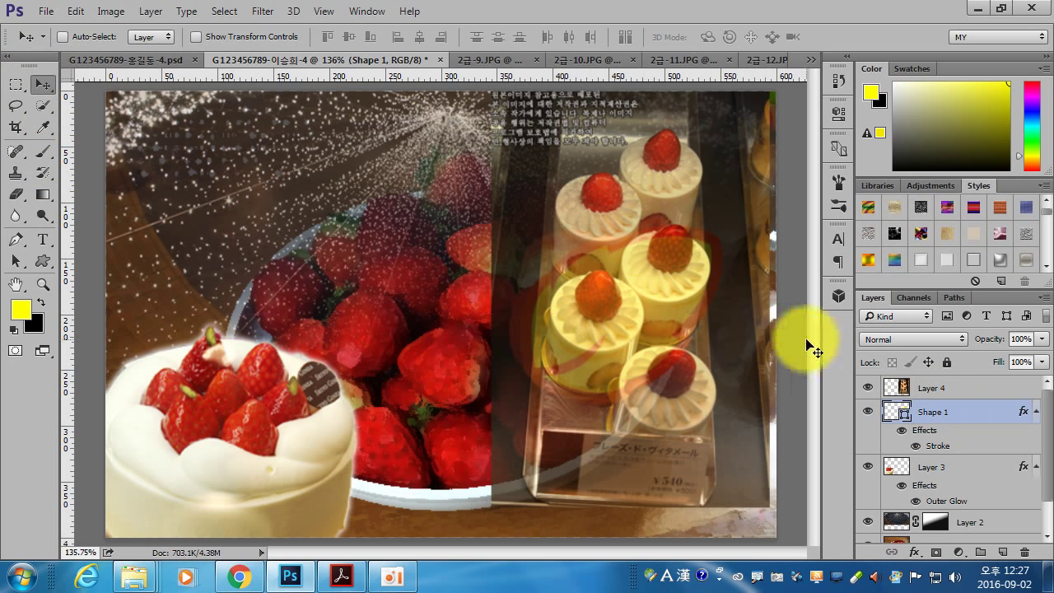
left_click_drag(955, 410, 972, 394)
left_click(968, 394, "alt")
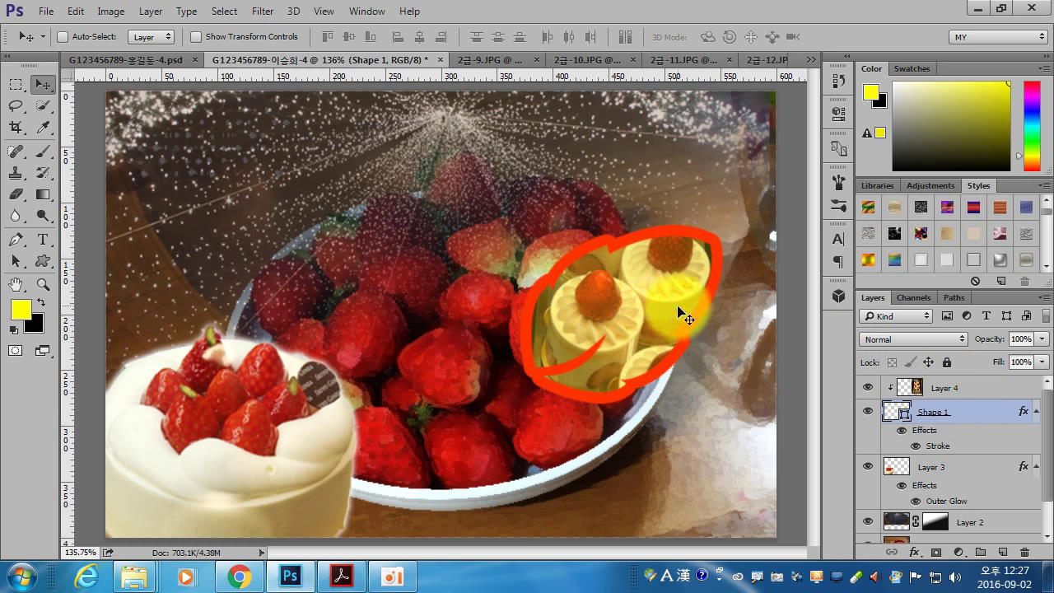
Reposition the cake photo inside the leaf and scale it down slightly
left_click(970, 393)
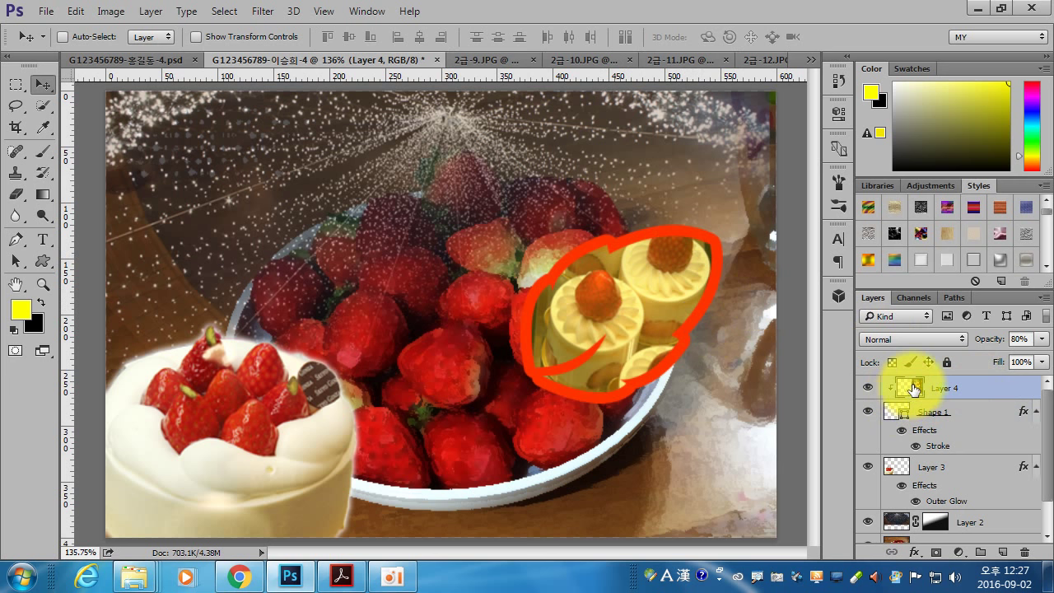
left_click_drag(655, 315, 648, 289)
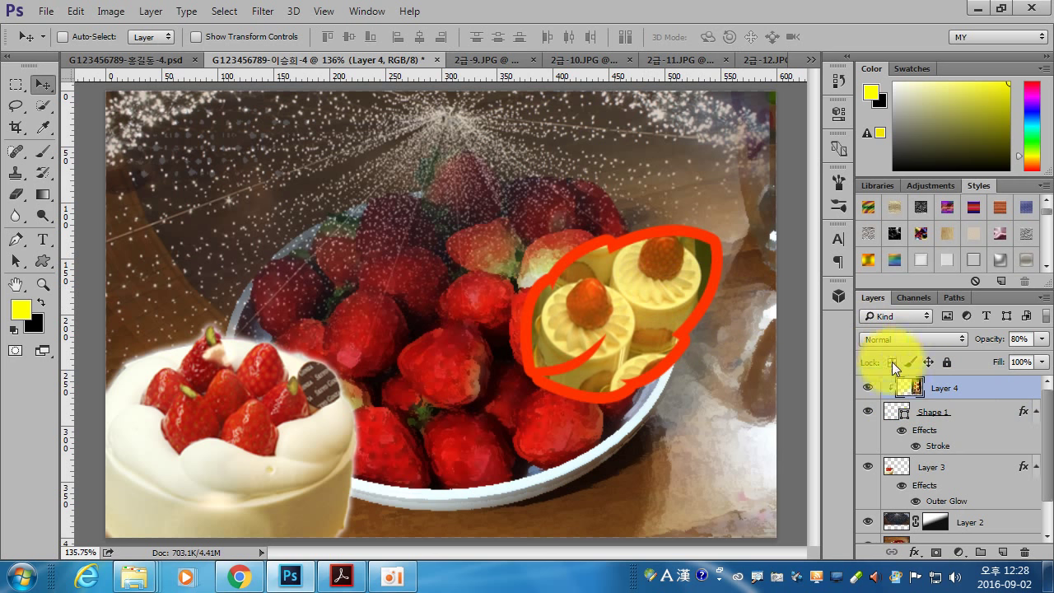
left_click_drag(665, 298, 673, 319)
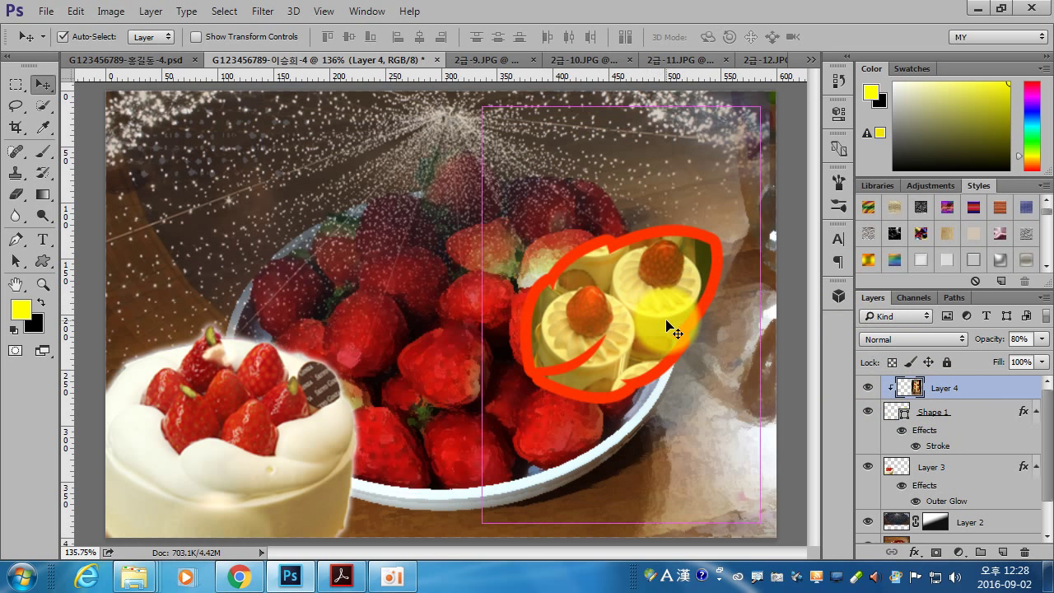
key("ctrl+t")
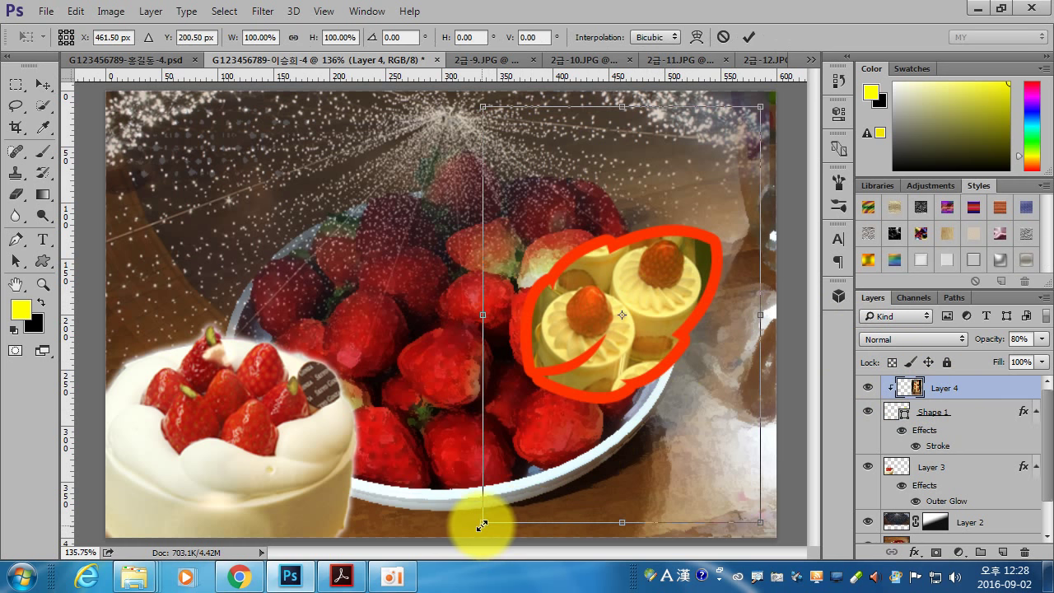
left_click_drag(481, 524, 477, 493)
key("Return")
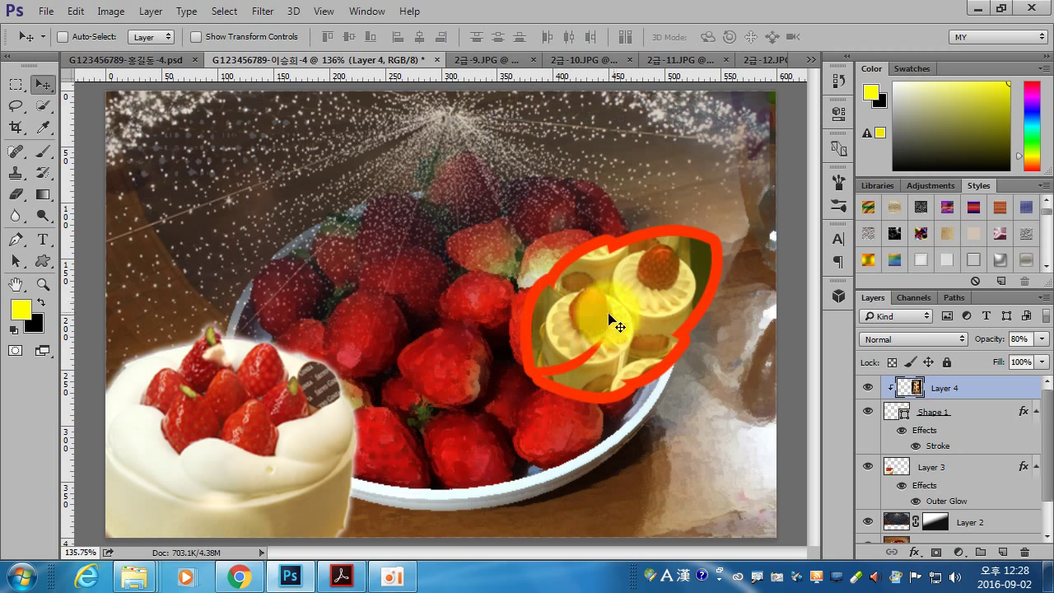
Recheck the reference PDF instructions, then bring up Photoshop's Open dialog for another photo
left_click(338, 577)
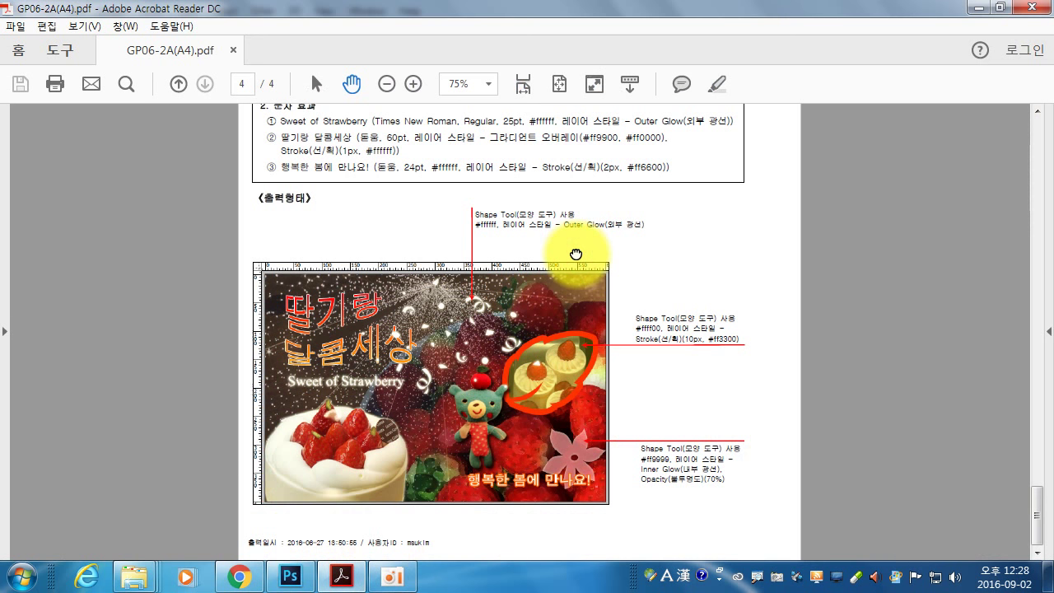
left_click_drag(576, 253, 585, 316)
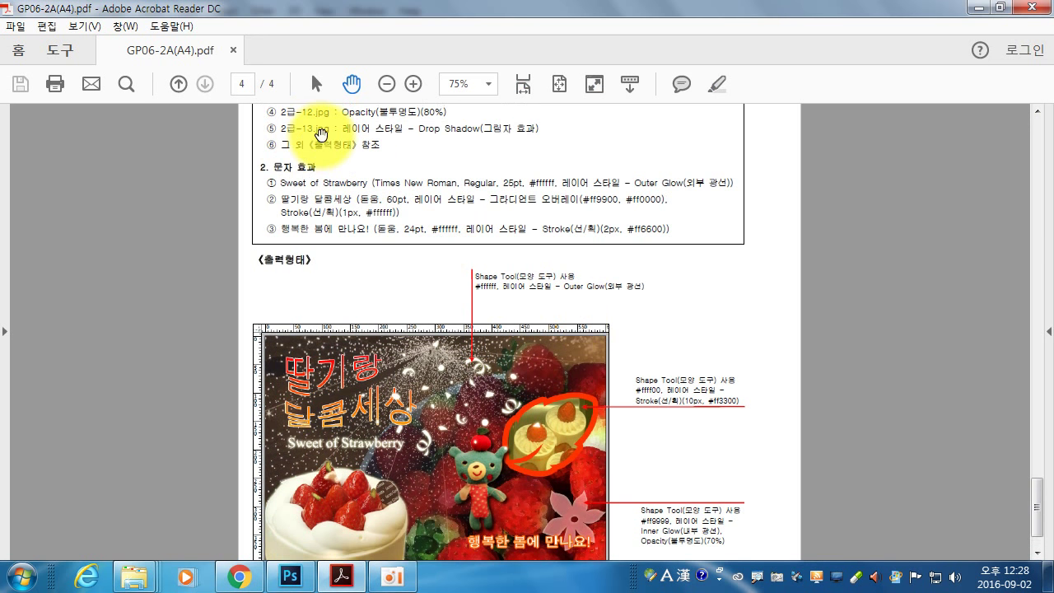
left_click(290, 576)
key("ctrl+o")
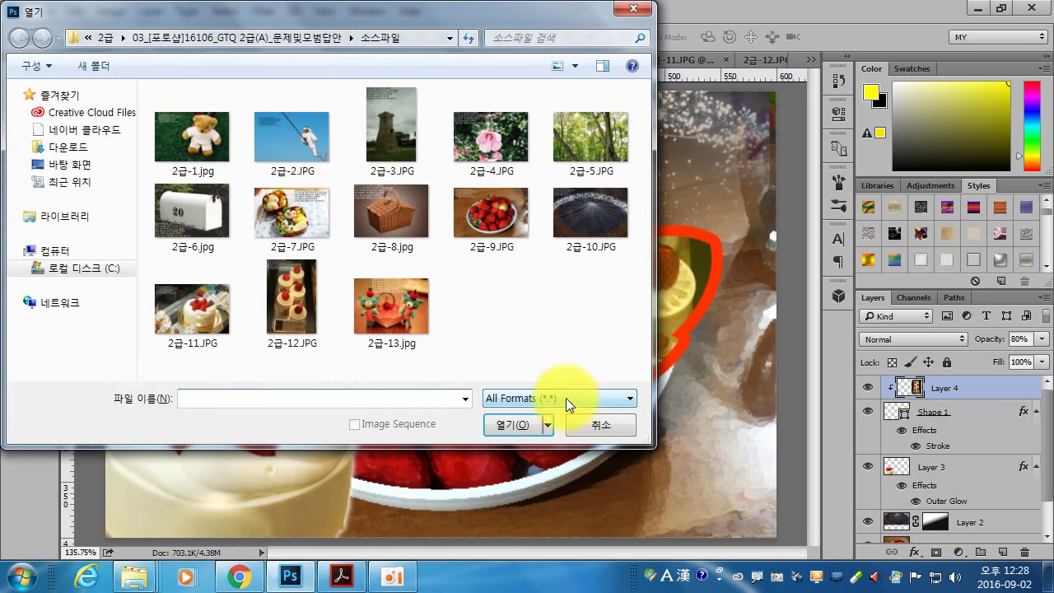
Open 2급-13.jpg and quick-select the left bear's face and body at higher zoom
double_click(396, 310)
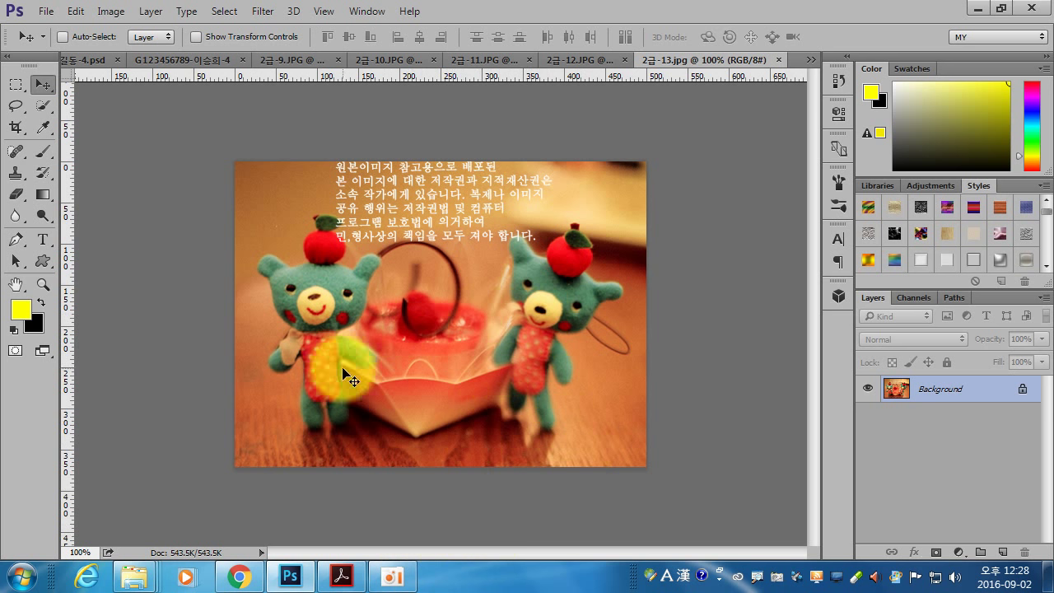
left_click(343, 570)
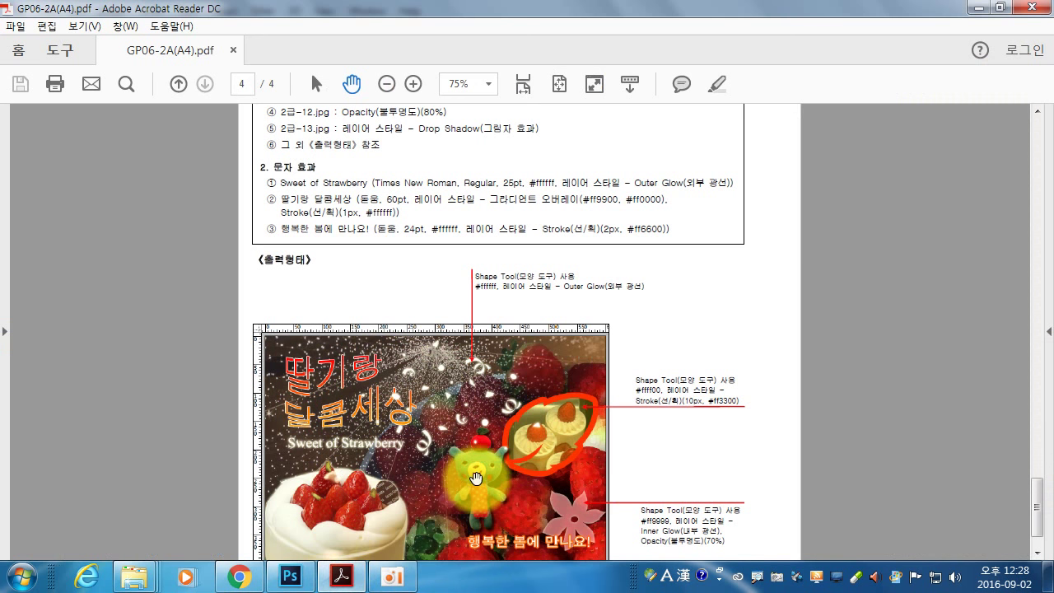
left_click(291, 576)
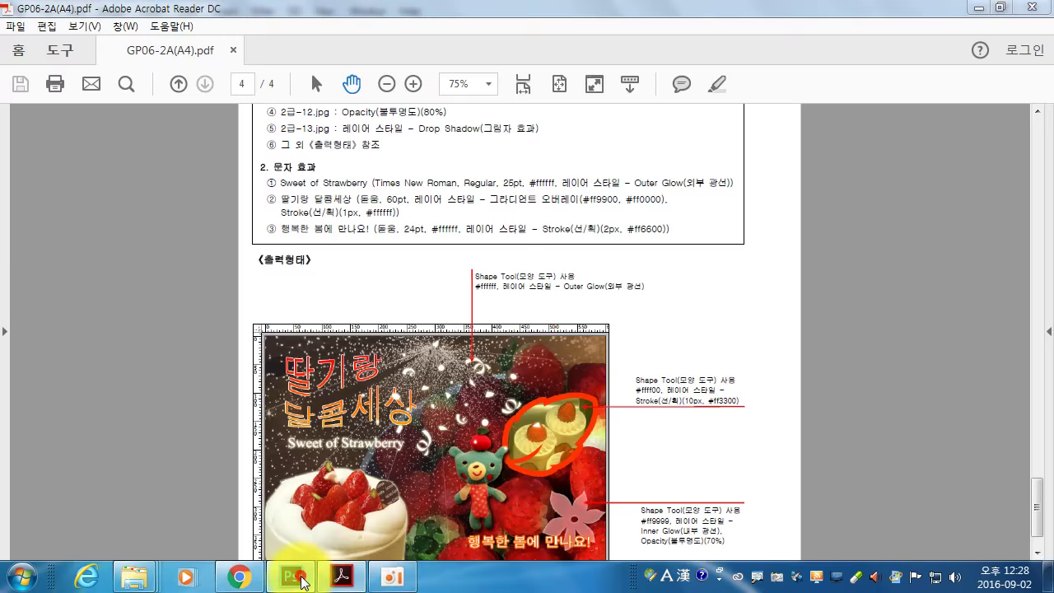
left_click(43, 106)
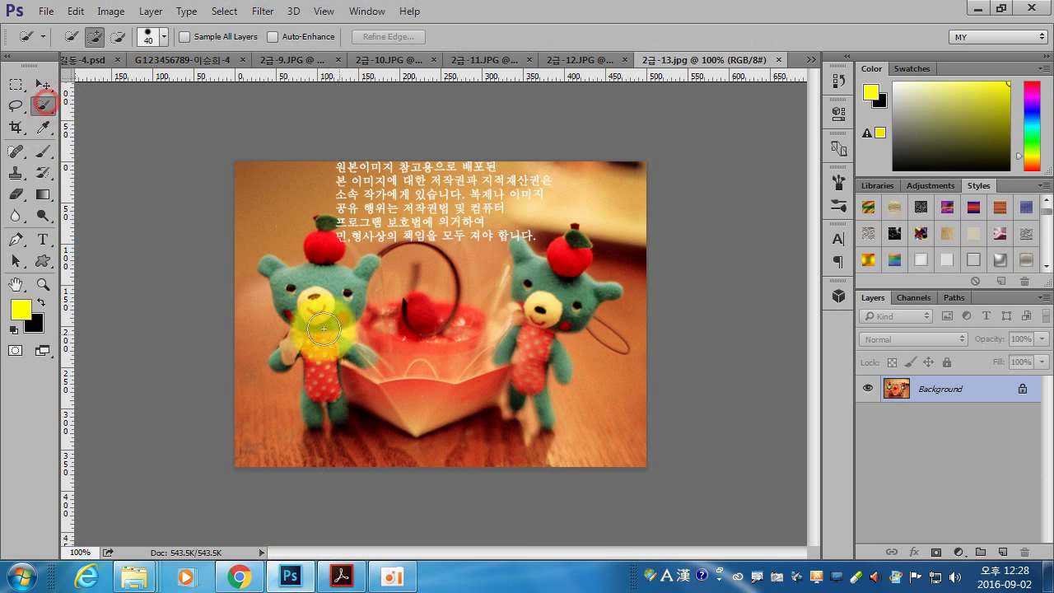
left_click_drag(315, 301, 328, 405)
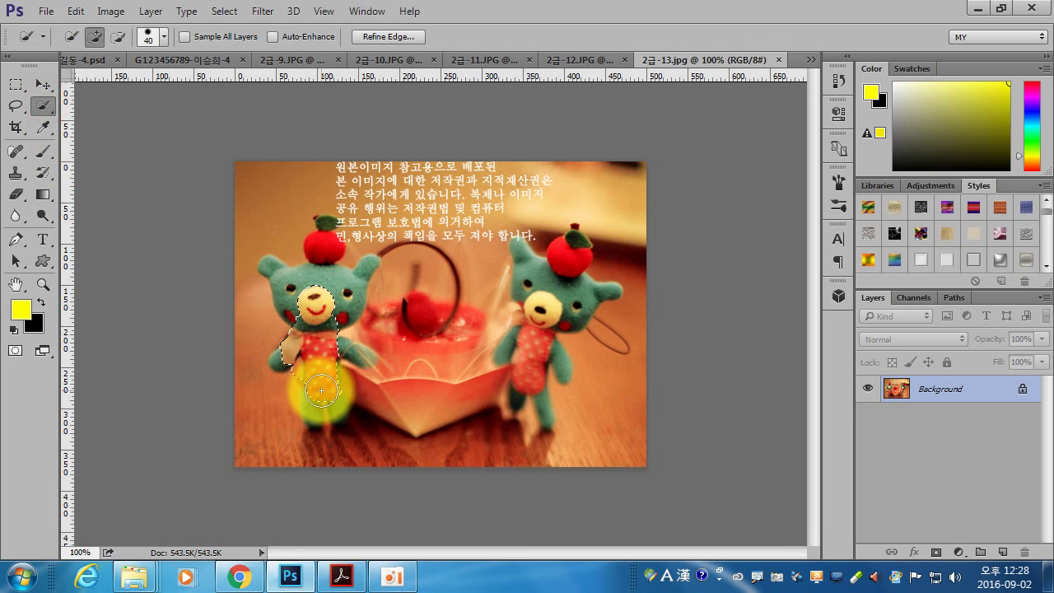
key("ctrl+plus")
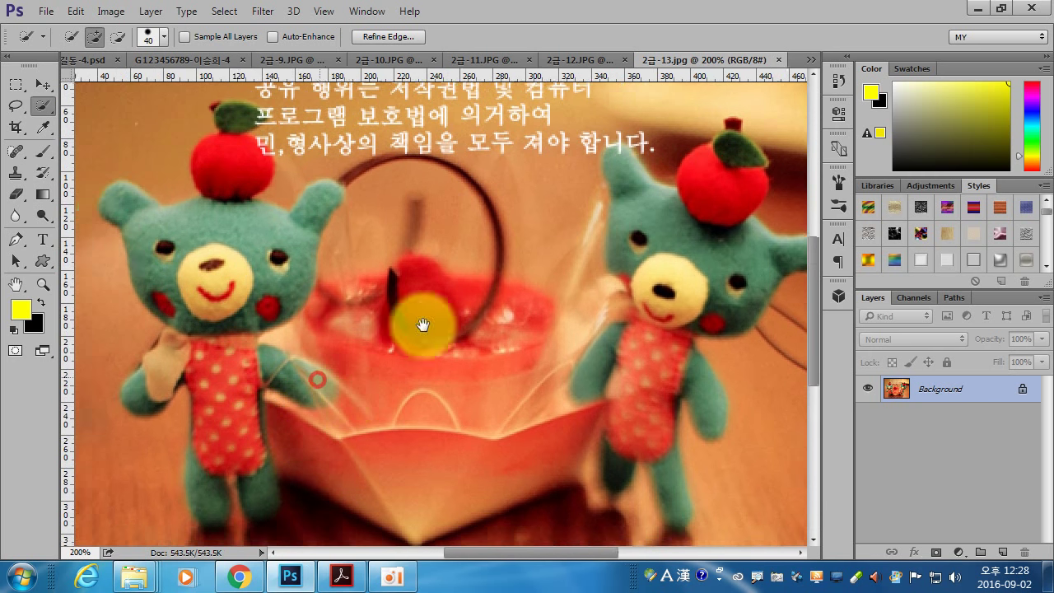
left_click_drag(418, 318, 617, 335)
With a smaller brush, add the bear's leg, apple leaf, ears and left arm
key("bracketleft")
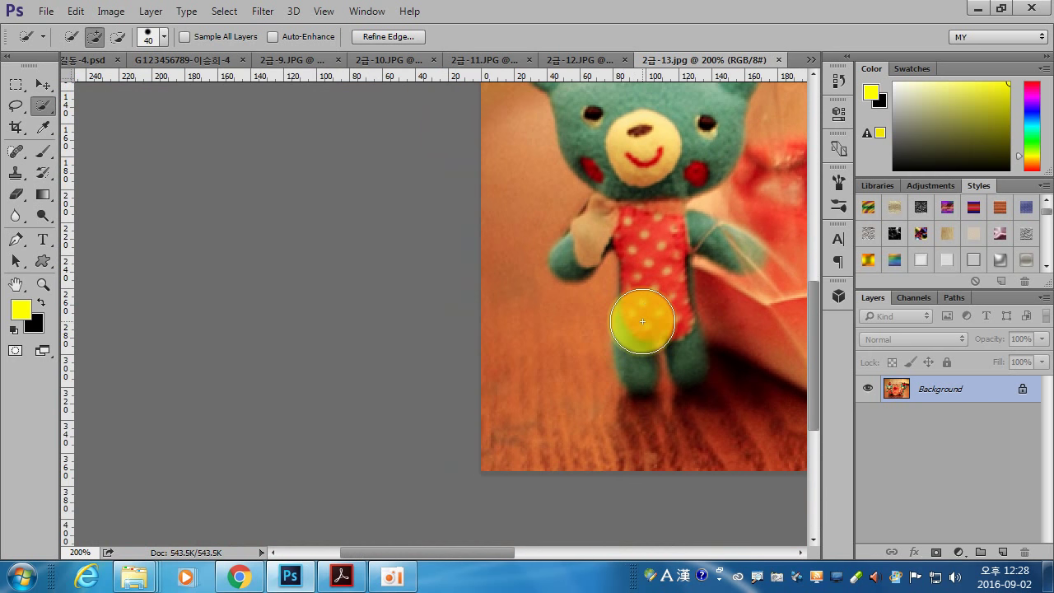
mouse_move(657, 352)
left_mouse_down()
mouse_move(676, 350)
mouse_move(616, 306)
mouse_move(616, 388)
mouse_move(600, 242)
mouse_move(610, 272)
left_mouse_up()
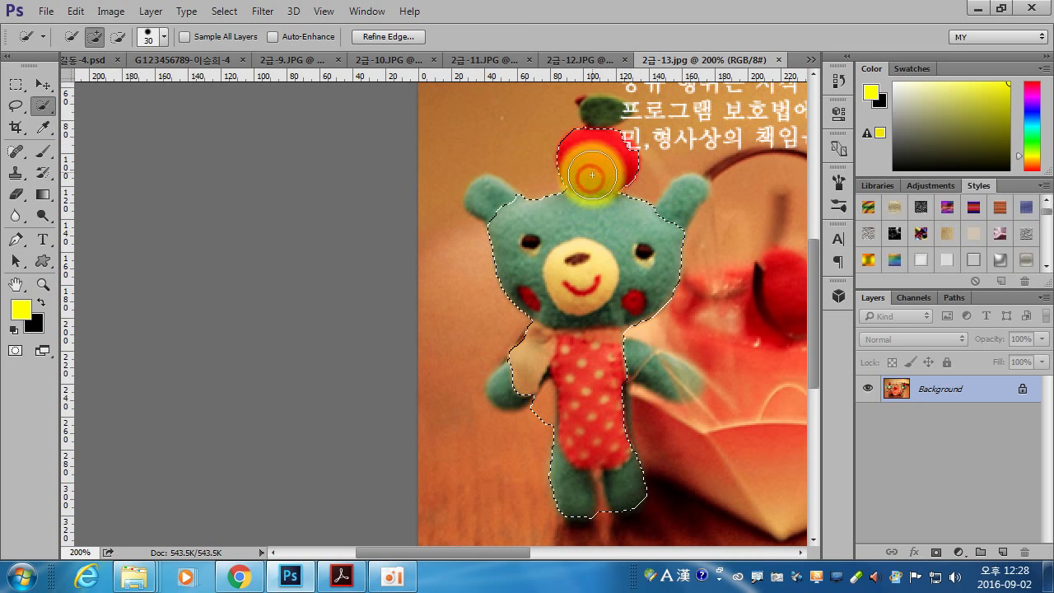
key("bracketleft")
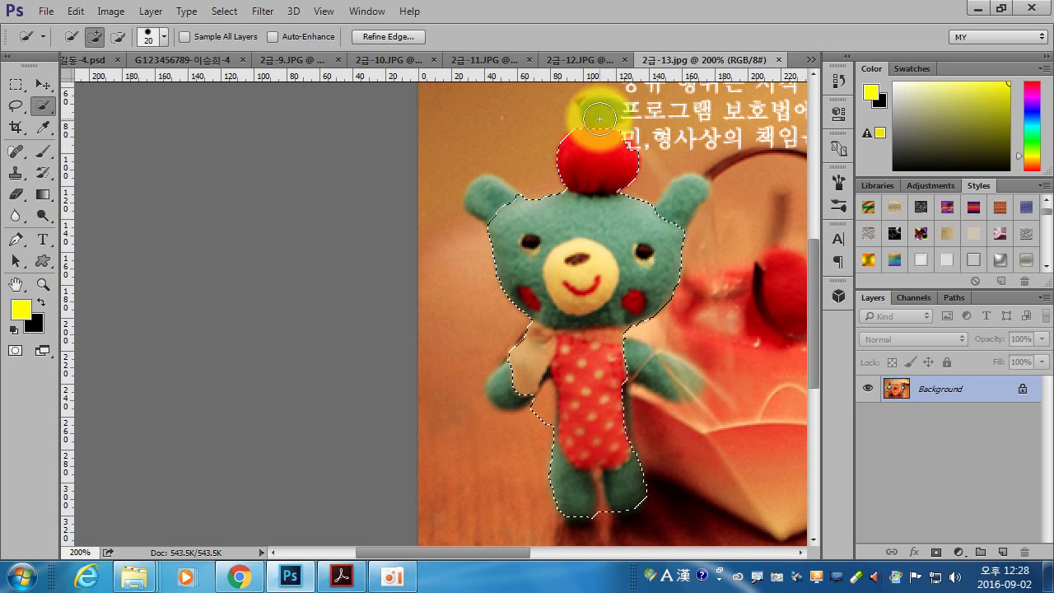
scroll(605, 140, "up", 1)
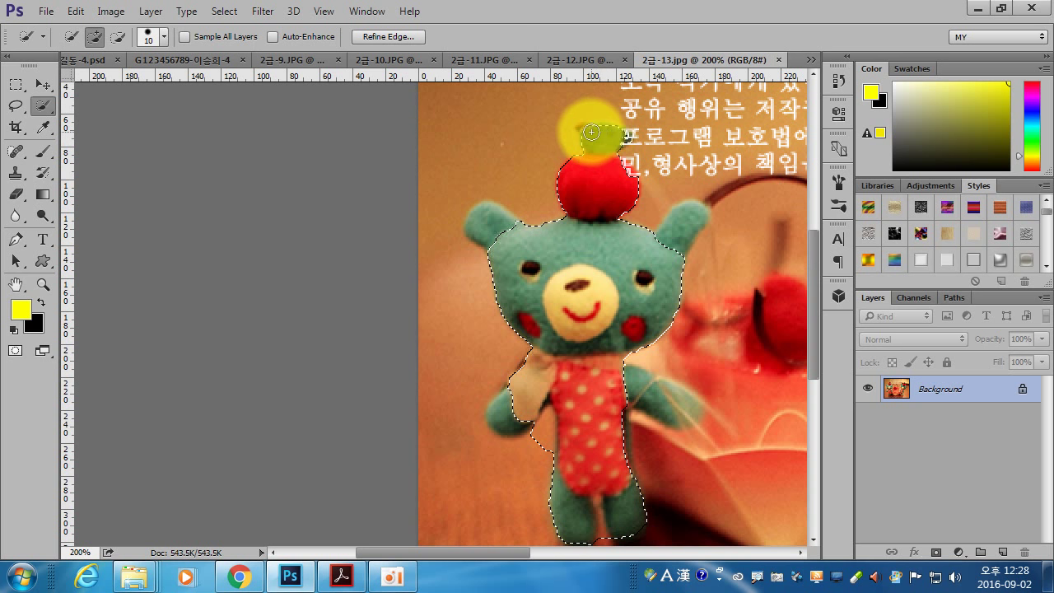
left_click(597, 131)
left_click_drag(500, 207, 486, 223)
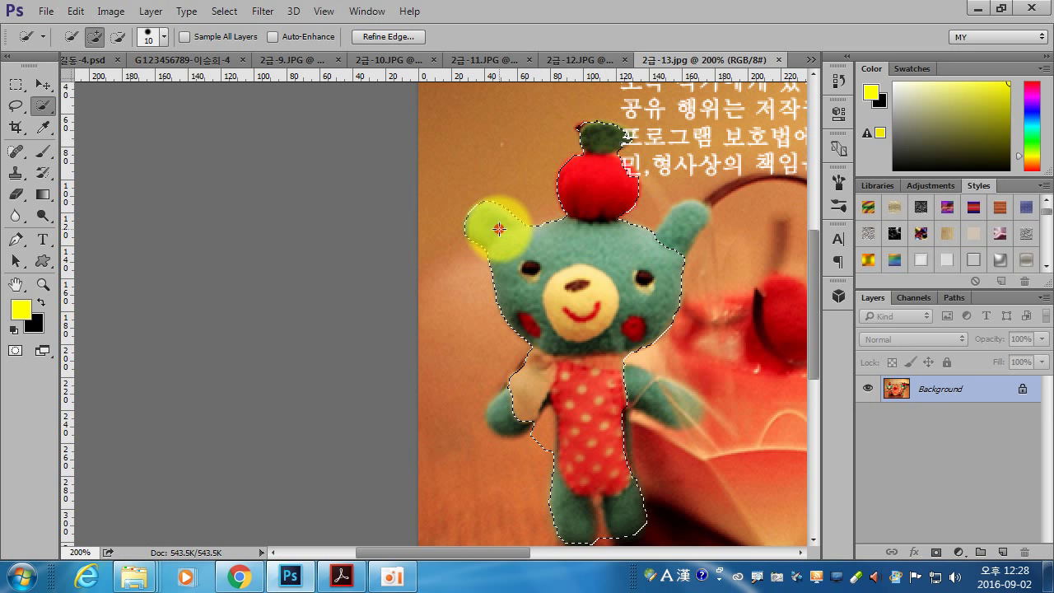
left_click_drag(659, 278, 673, 239)
left_click_drag(510, 403, 558, 466)
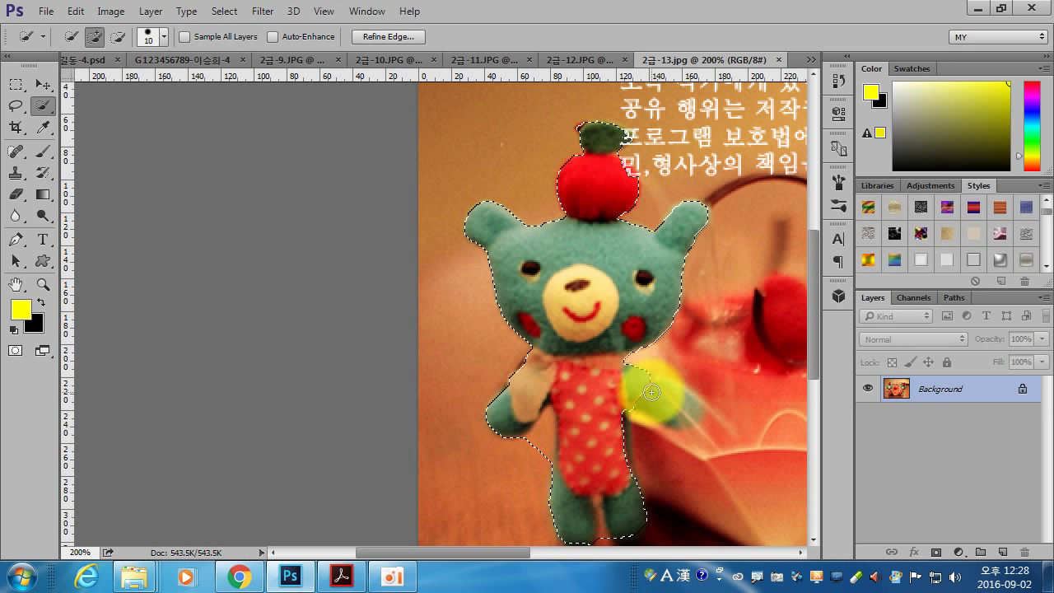
Add more of the bear's right arm and trim background beside it
left_click(341, 574)
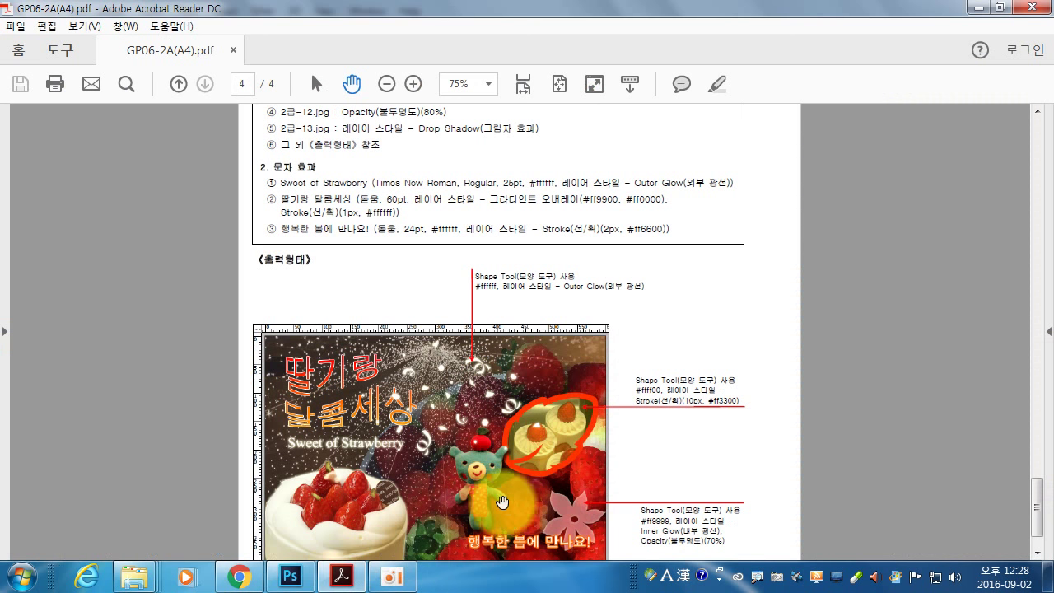
left_click(289, 575)
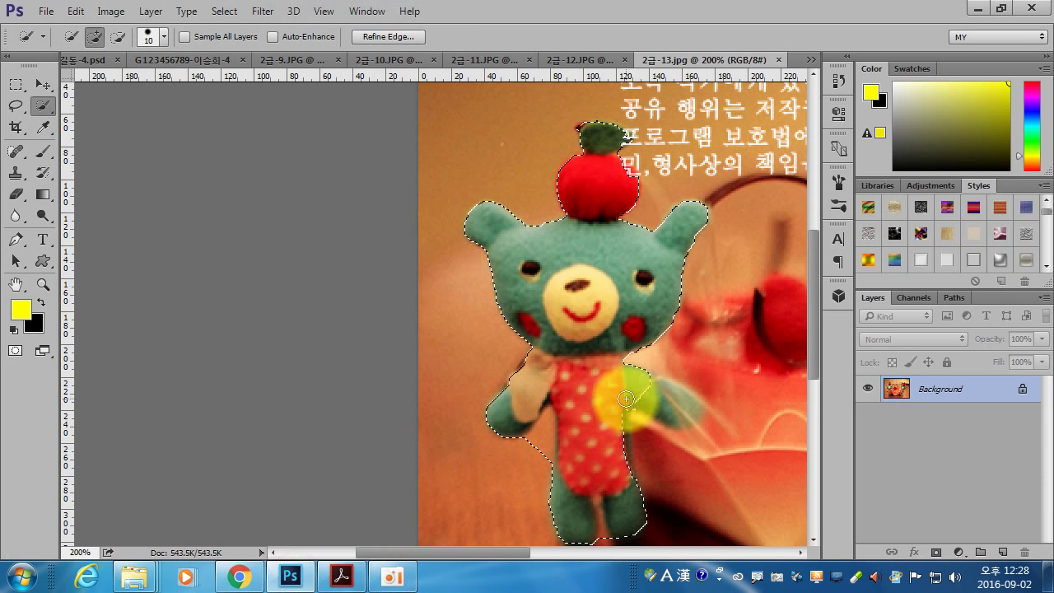
mouse_move(661, 387)
left_mouse_down()
mouse_move(682, 404)
mouse_move(661, 358)
mouse_move(670, 368)
left_mouse_up()
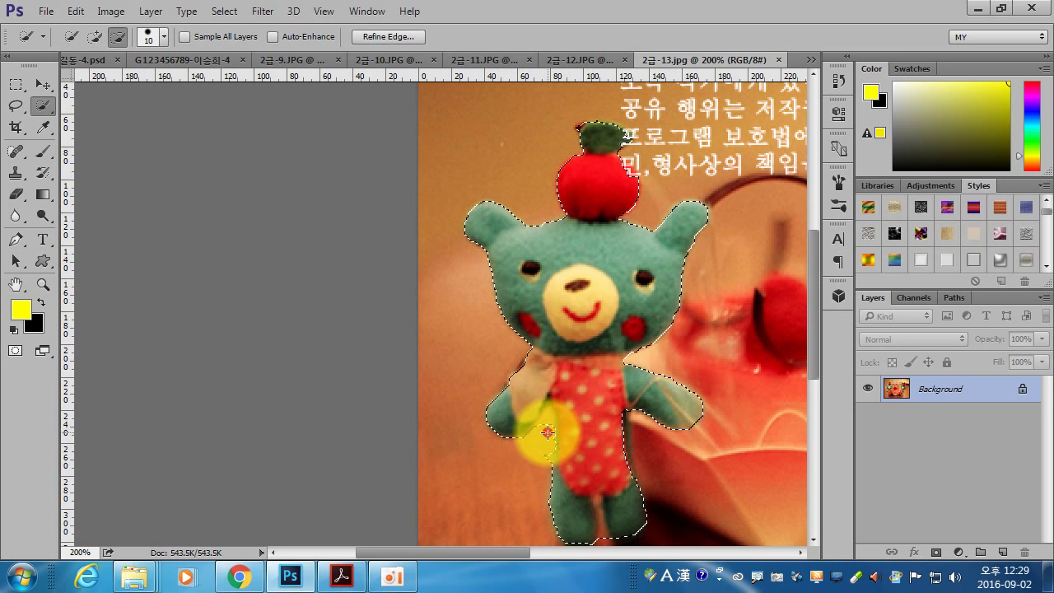
mouse_move(542, 470)
left_mouse_down()
mouse_move(550, 439)
mouse_move(619, 468)
left_mouse_up()
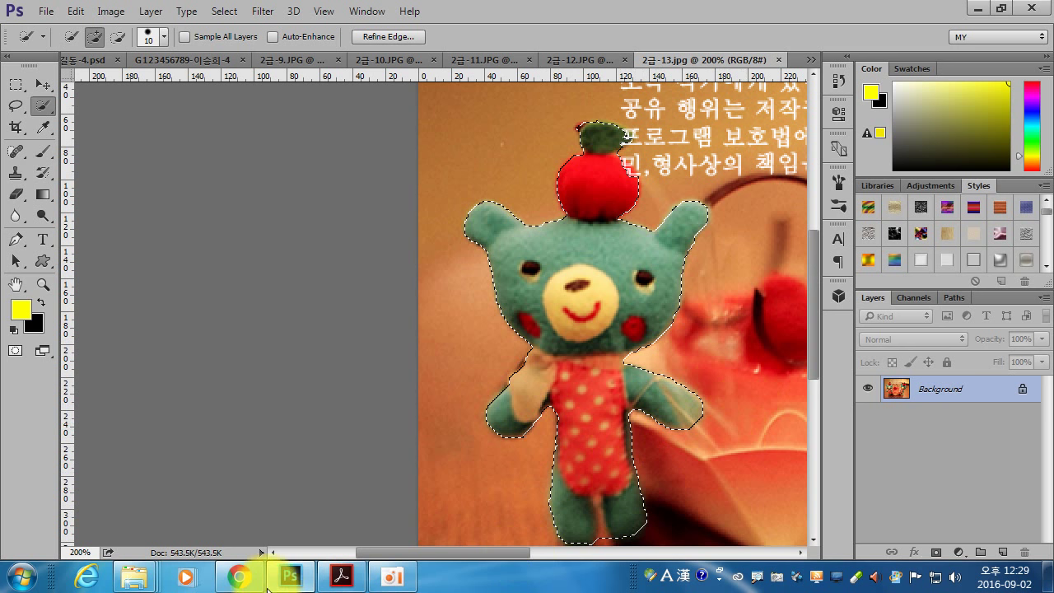
left_click(340, 576)
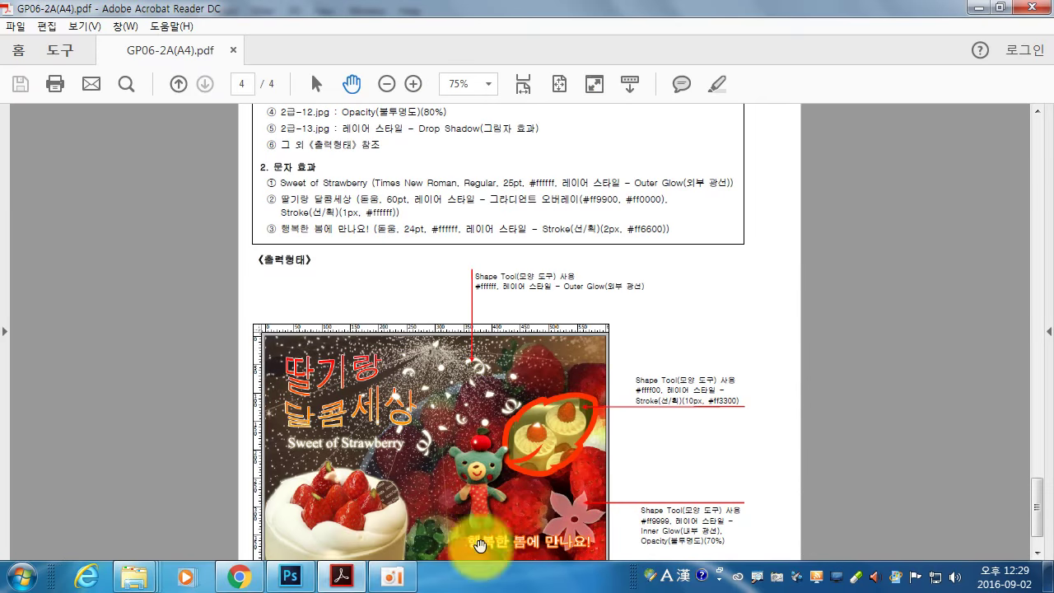
Trim the bear selection around its right foot and between its legs, then return to the poster
left_click(290, 576)
scroll(606, 453, "down", 2)
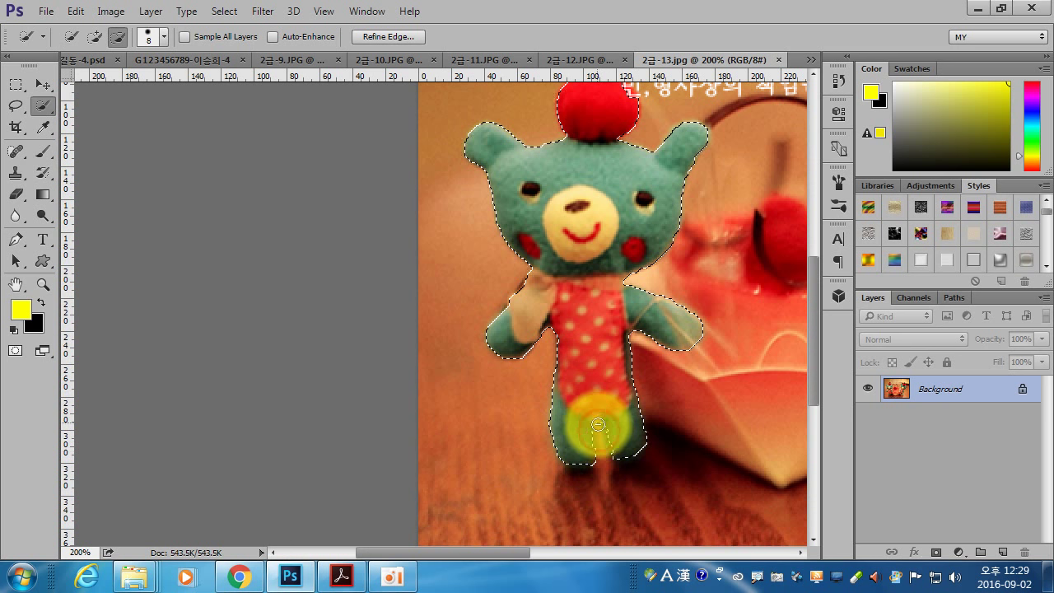
left_click(618, 445, "alt")
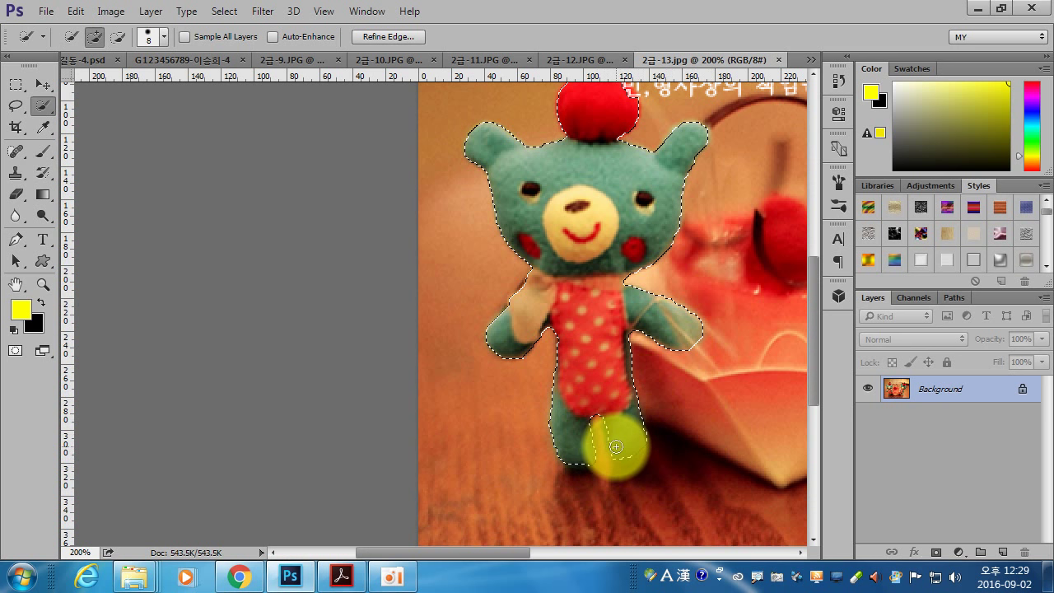
left_click(614, 444)
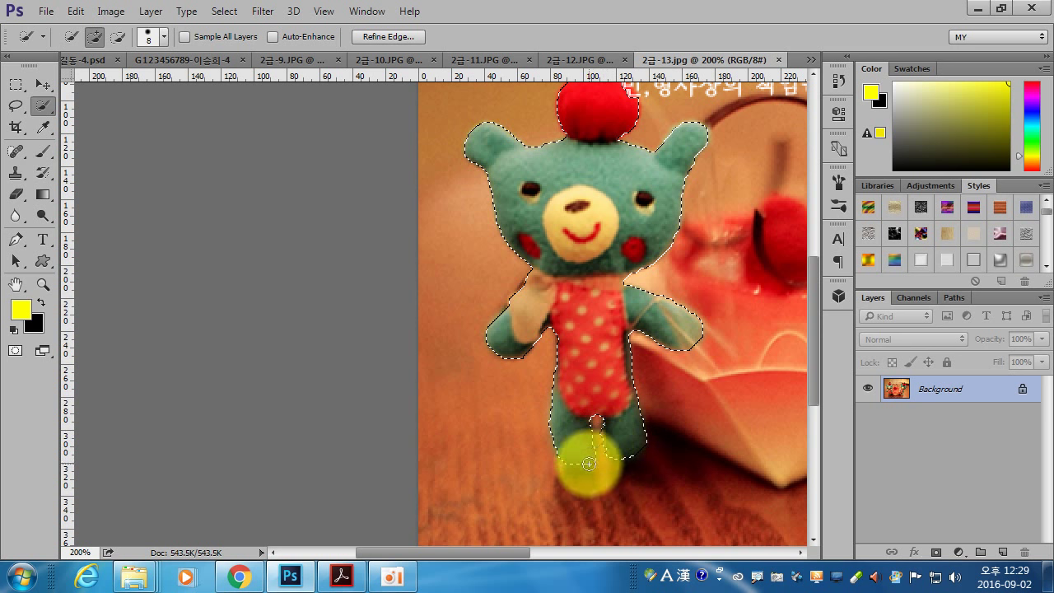
left_click(600, 442, "alt")
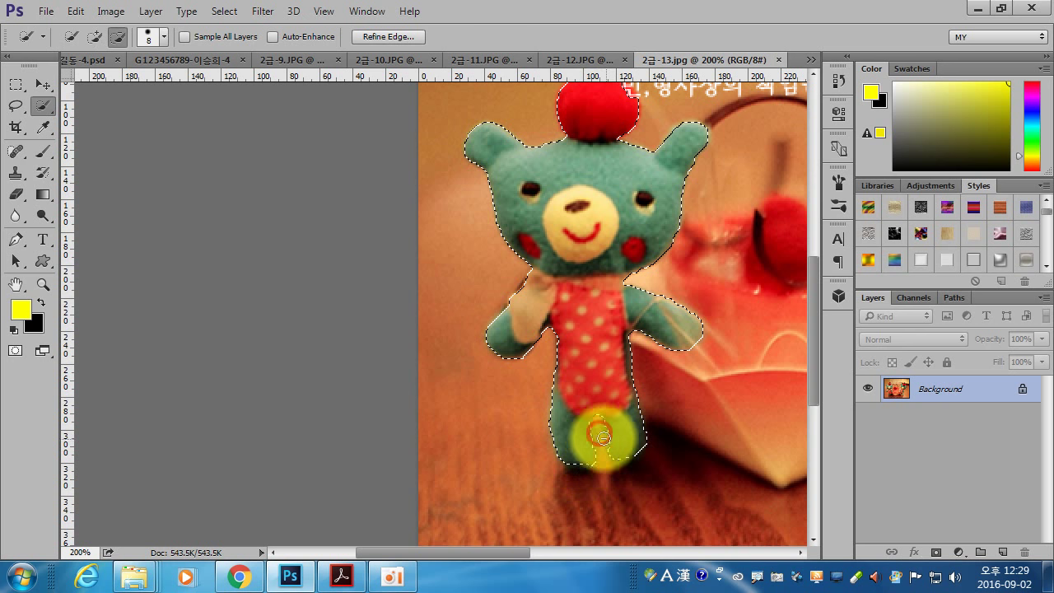
left_click(616, 436, "alt")
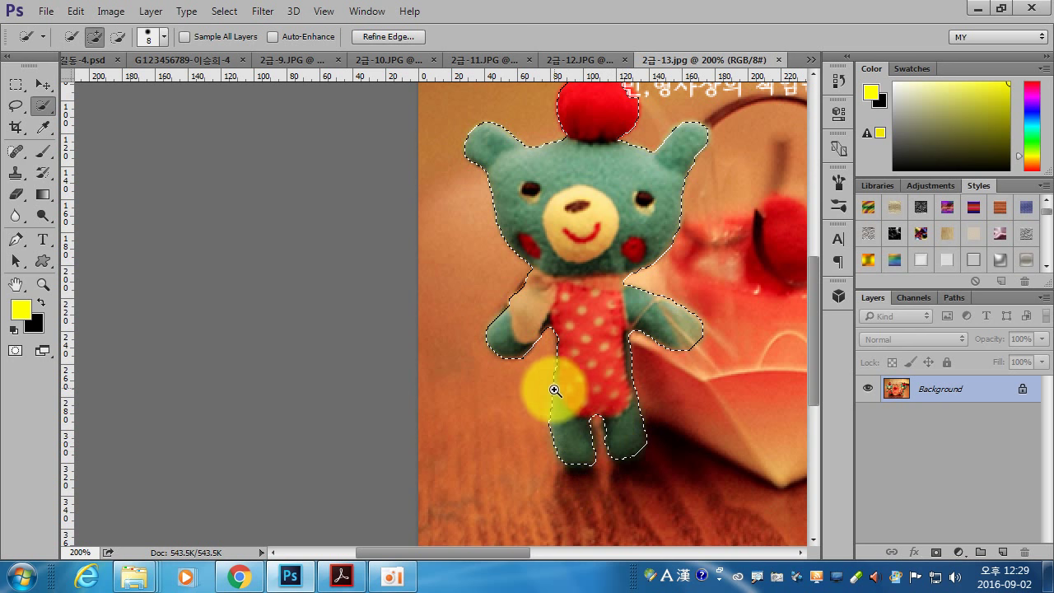
scroll(661, 483, "up", 5)
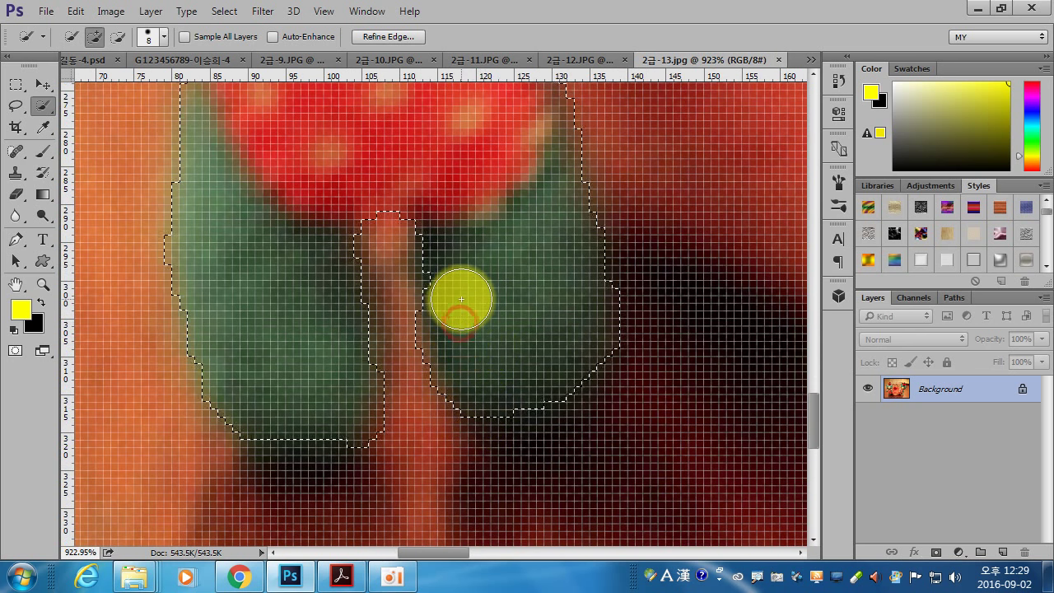
left_click_drag(453, 277, 450, 288)
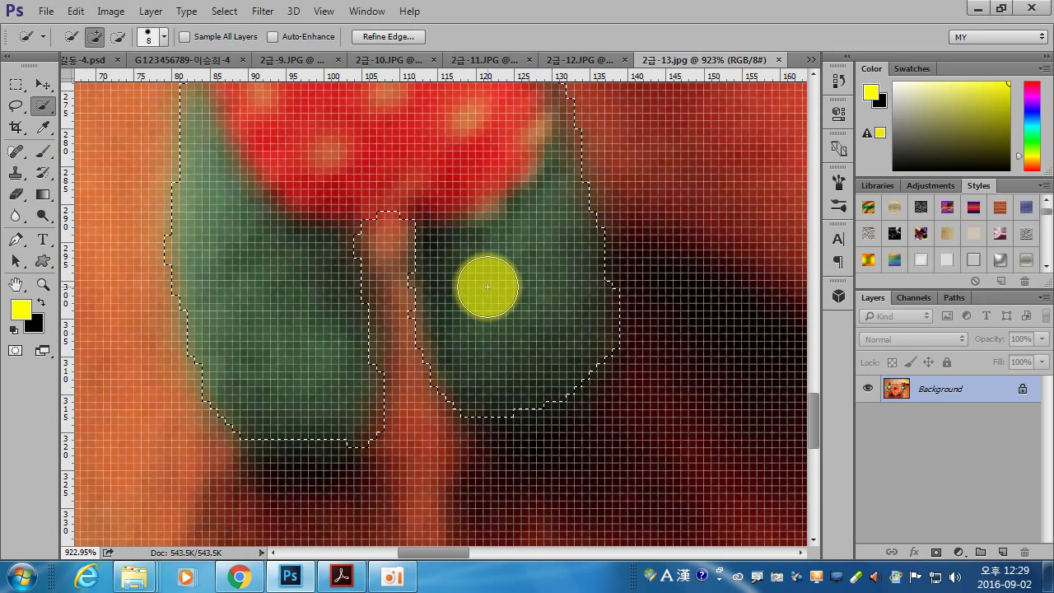
left_click(179, 60)
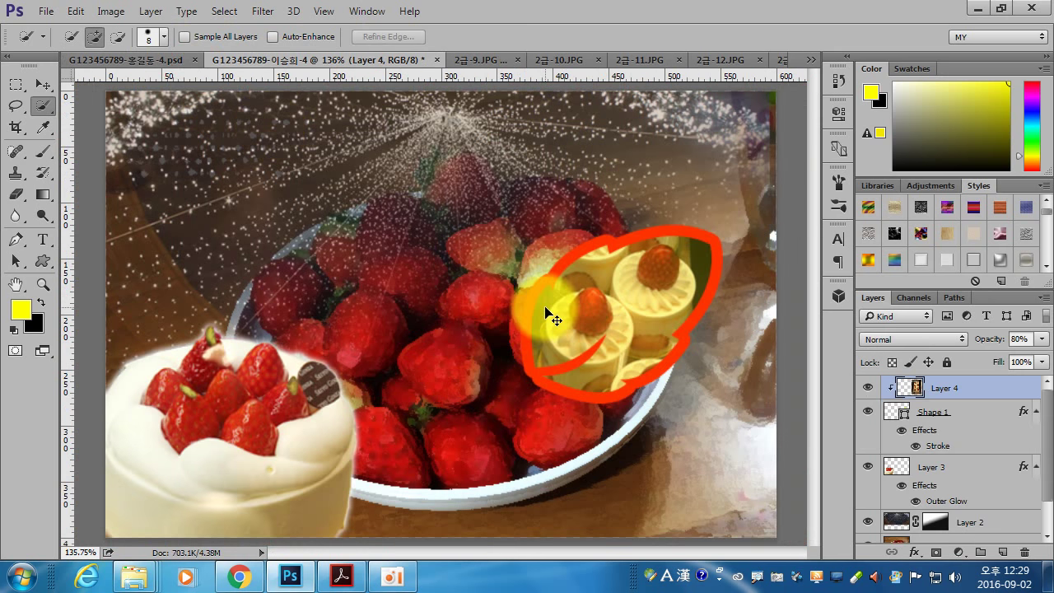
Paste the bear as Layer 5, shrink it to about 70%, and place it over the strawberry bowl
key("ctrl+v")
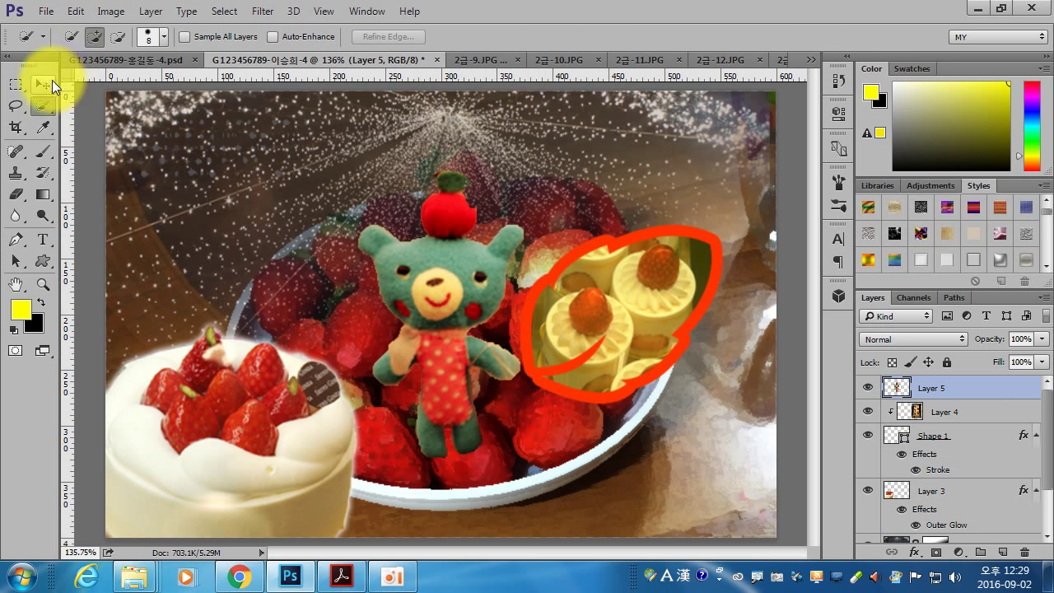
left_click(42, 84)
mouse_move(441, 349)
left_mouse_down()
mouse_move(468, 417)
mouse_move(482, 423)
left_mouse_up()
key("ctrl+t")
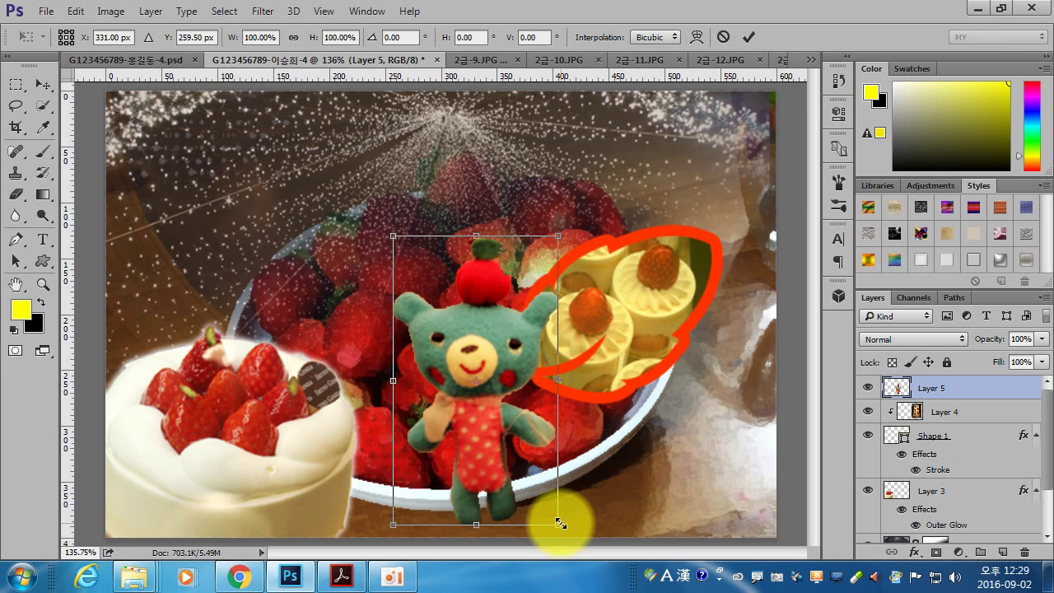
left_click_drag(559, 523, 508, 442)
mouse_move(453, 363)
left_mouse_down()
mouse_move(493, 442)
mouse_move(482, 419)
left_mouse_up()
double_click(482, 419)
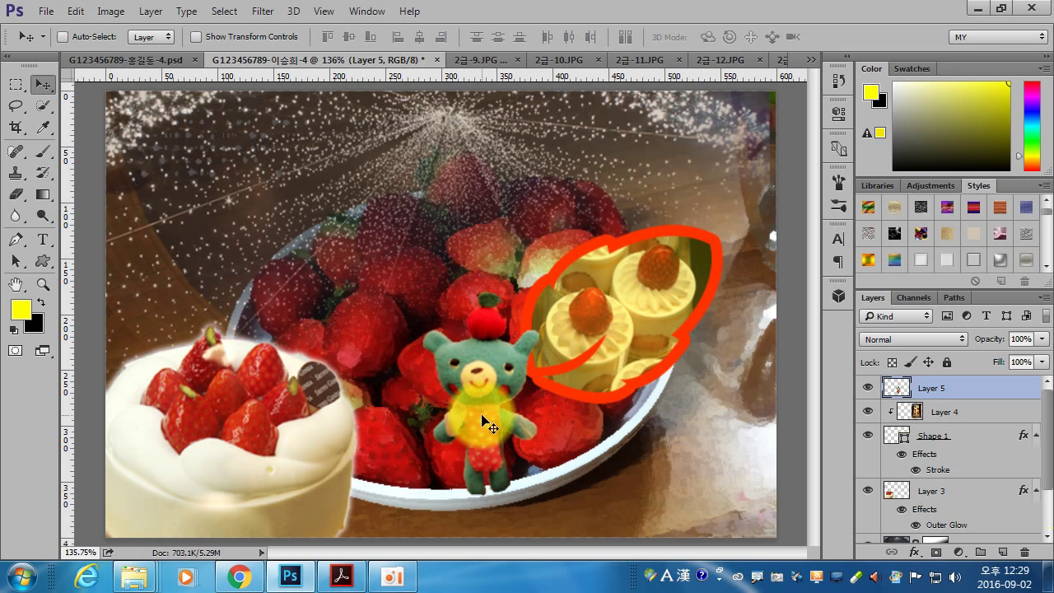
left_click(973, 387)
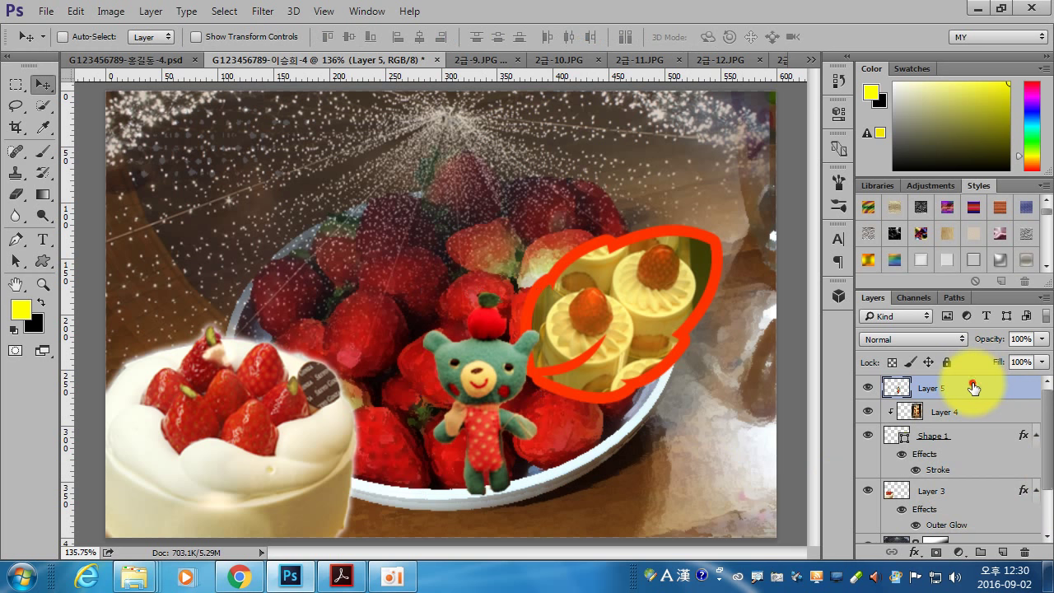
Add a drop shadow to the bear on Layer 5, then recheck the PDF instructions
double_click(973, 387)
left_click(273, 366)
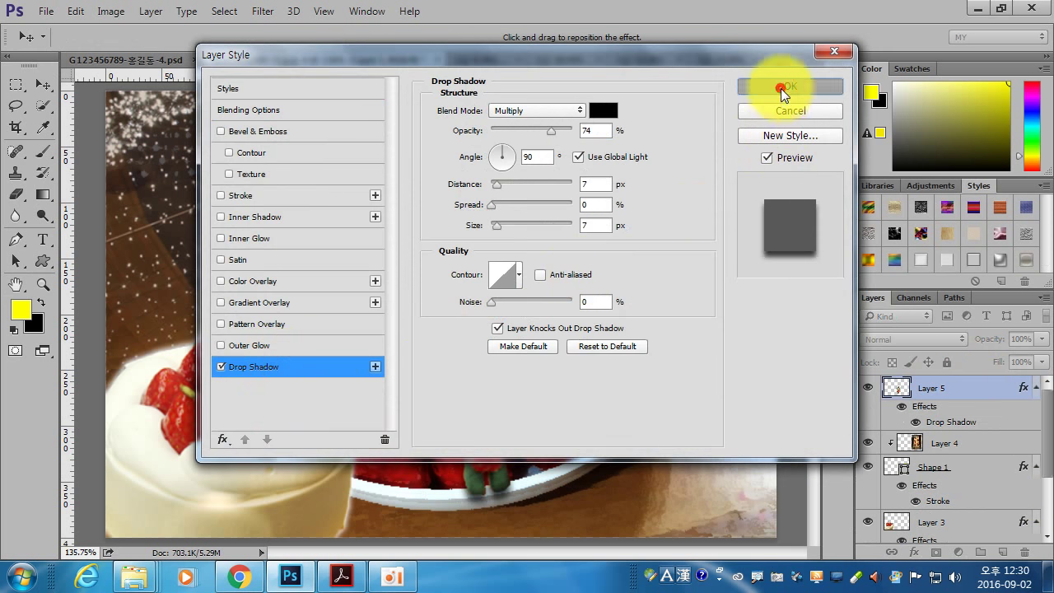
left_click(780, 88)
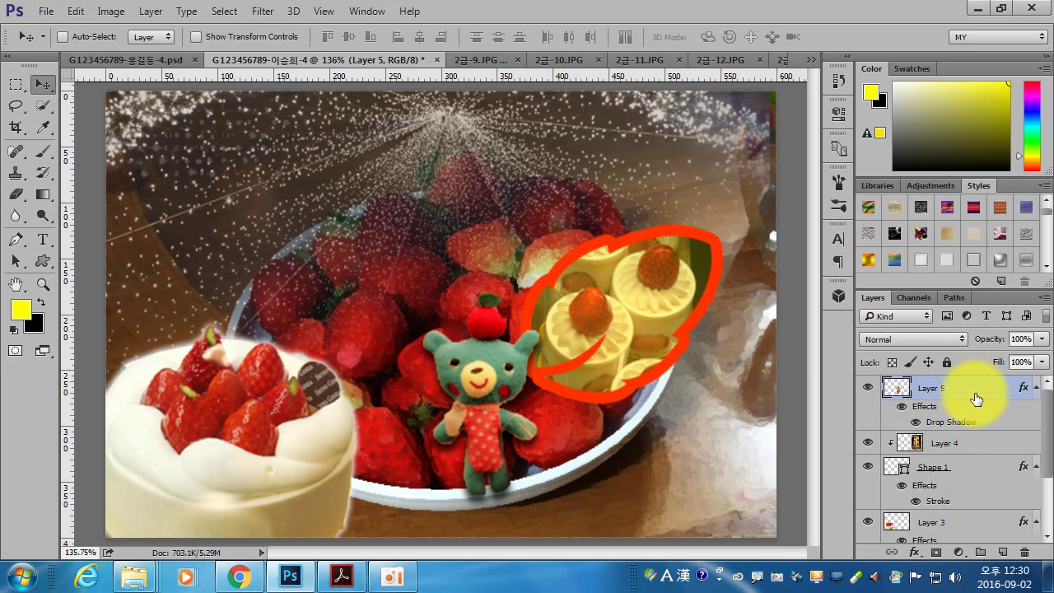
left_click(342, 575)
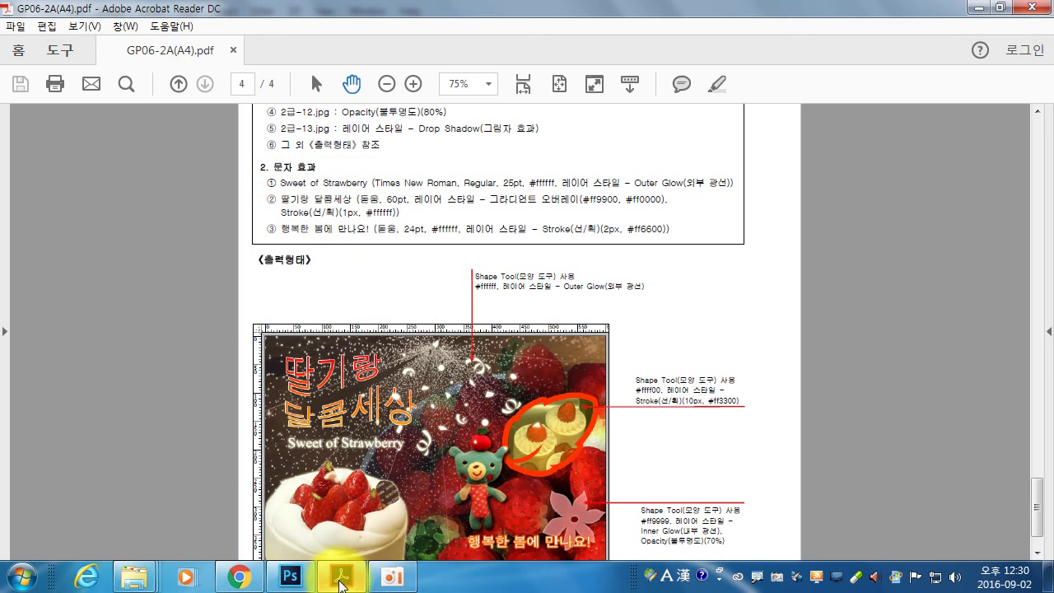
mouse_move(290, 576)
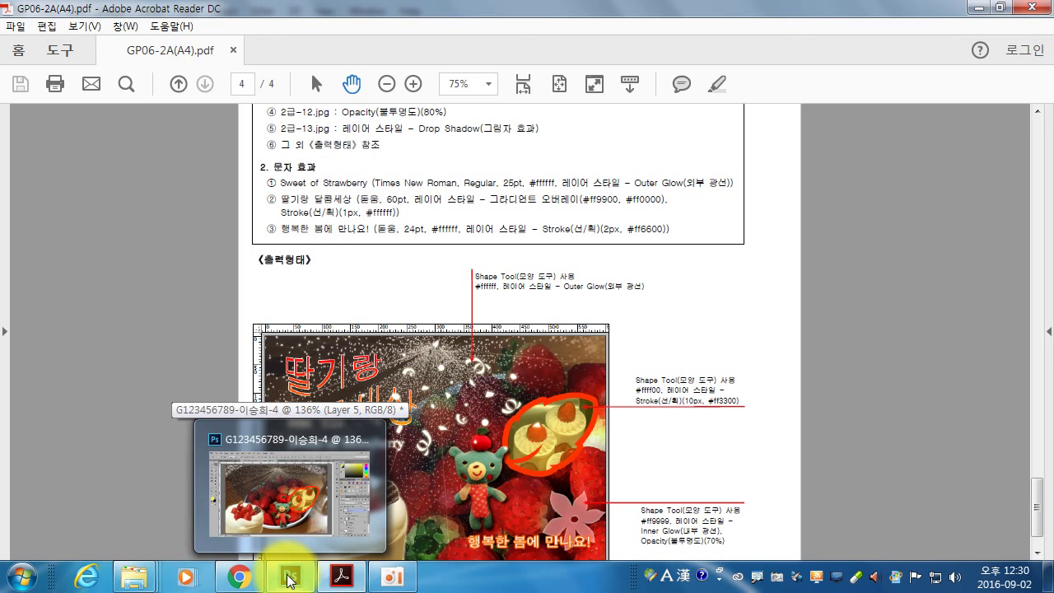
left_click(289, 580)
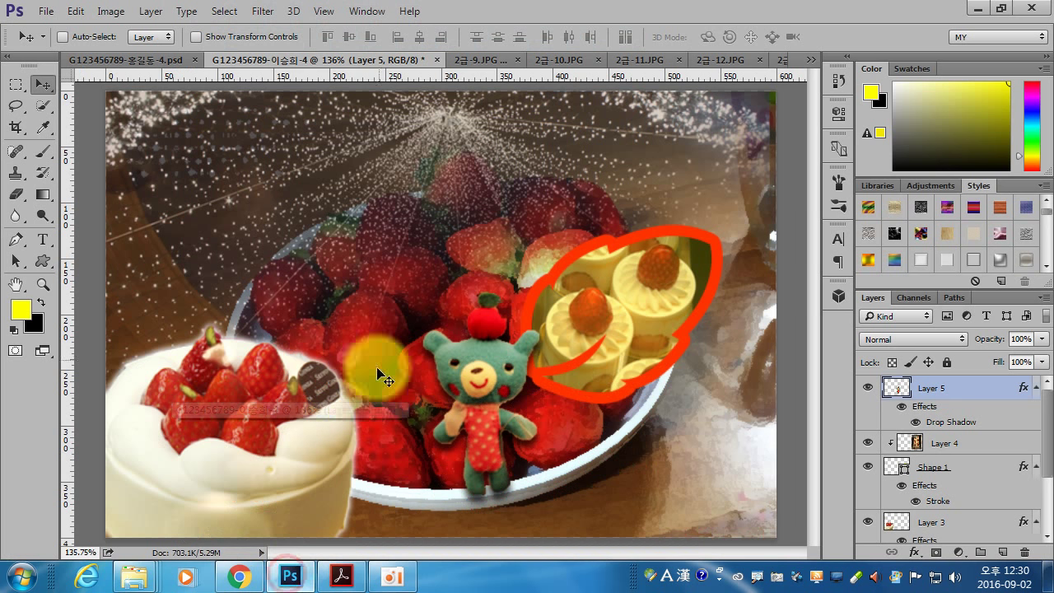
Make white the text colour and start a new text layer left of the strawberry bowl
left_click(14, 330)
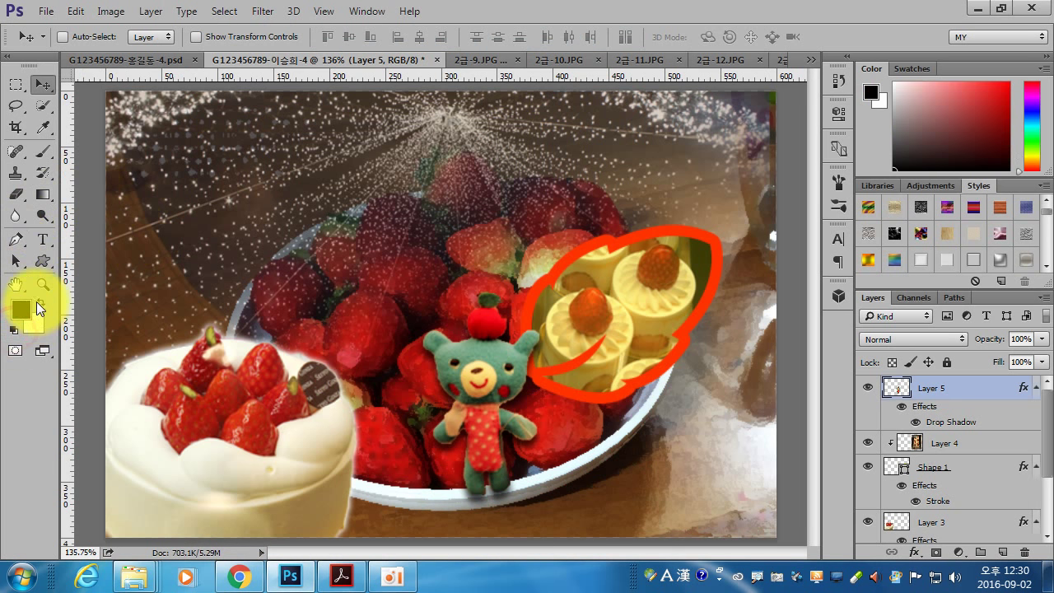
left_click(41, 302)
left_click(43, 238)
left_click(178, 263)
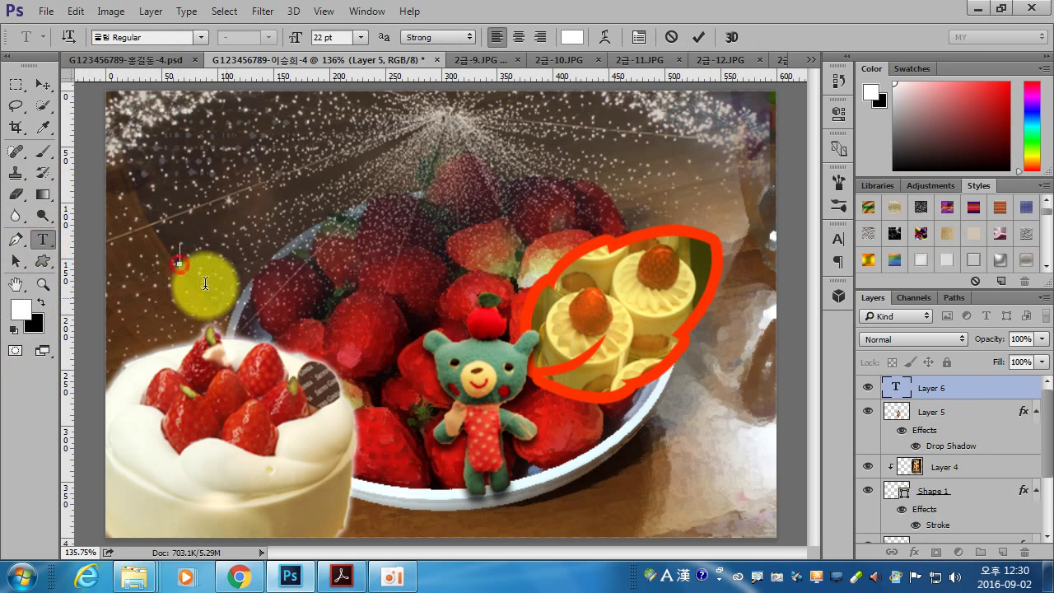
Find and choose Times New Roman Regular as the font for the new text
left_click(199, 37)
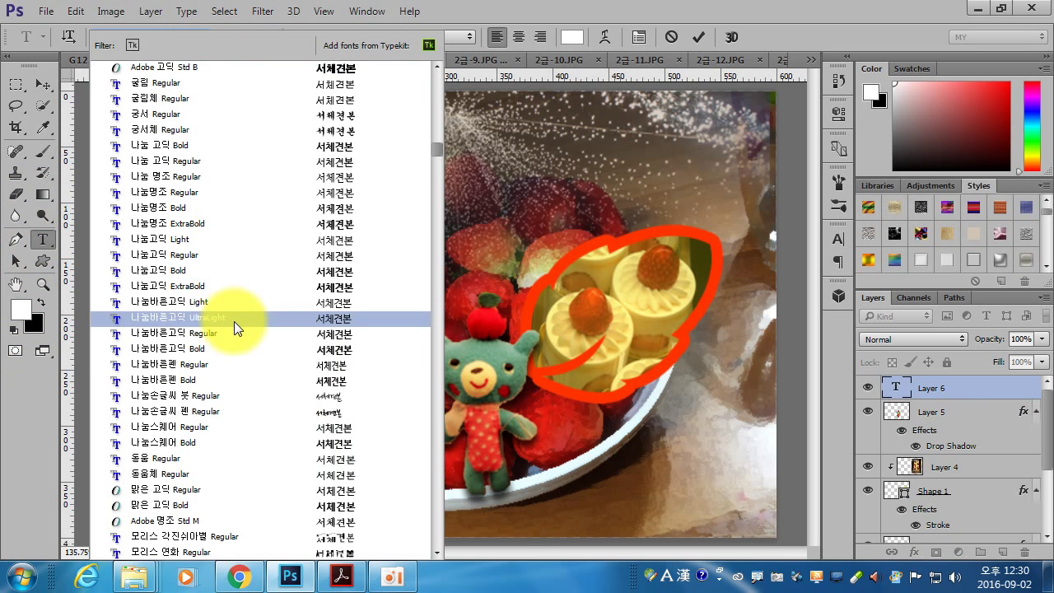
scroll(234, 322, "down", 10)
scroll(234, 321, "up", 1)
scroll(234, 321, "down", 1)
scroll(234, 321, "down", 1)
scroll(234, 321, "down", 3)
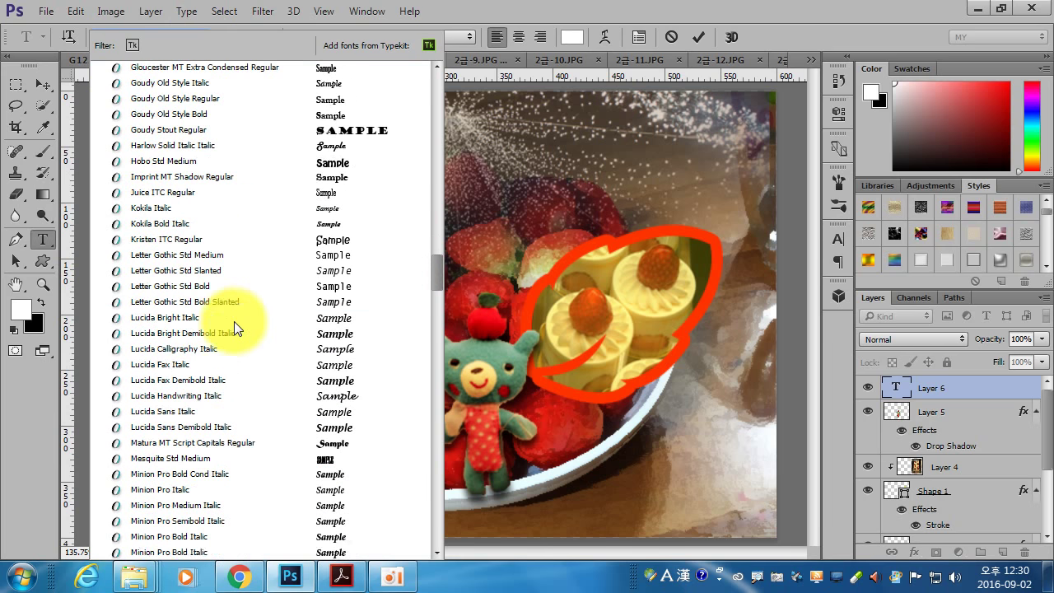
scroll(232, 326, "down", 2)
scroll(232, 335, "down", 2)
scroll(233, 358, "down", 1)
type("ett")
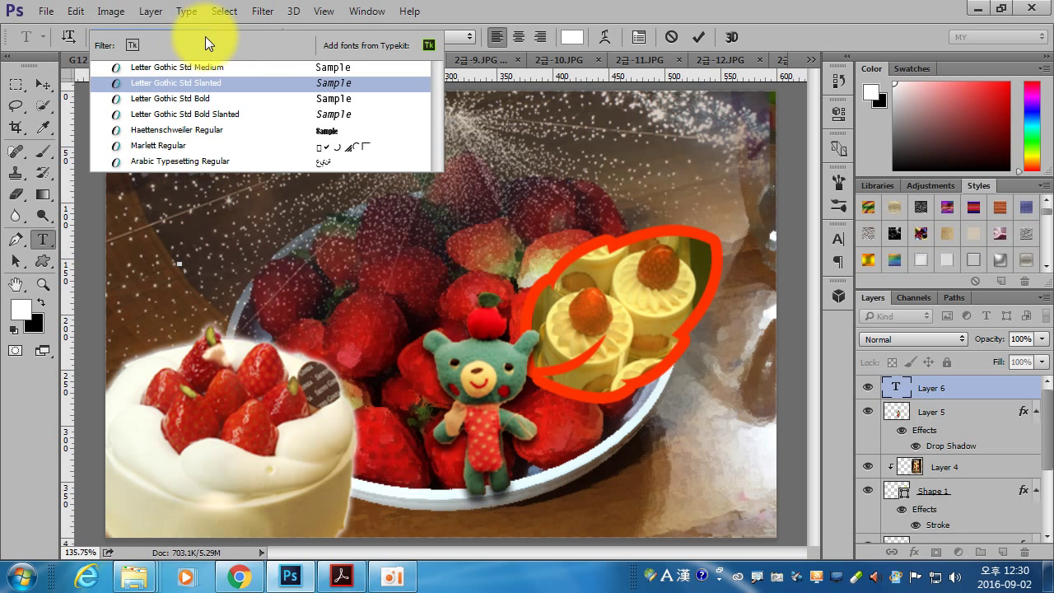
type("a")
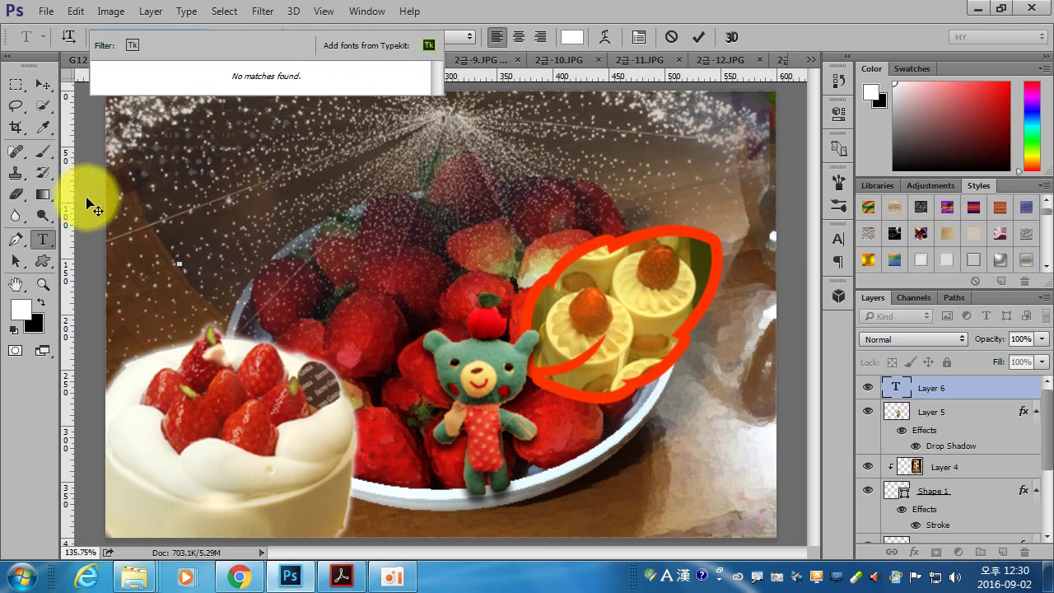
key("Escape")
left_click(200, 38)
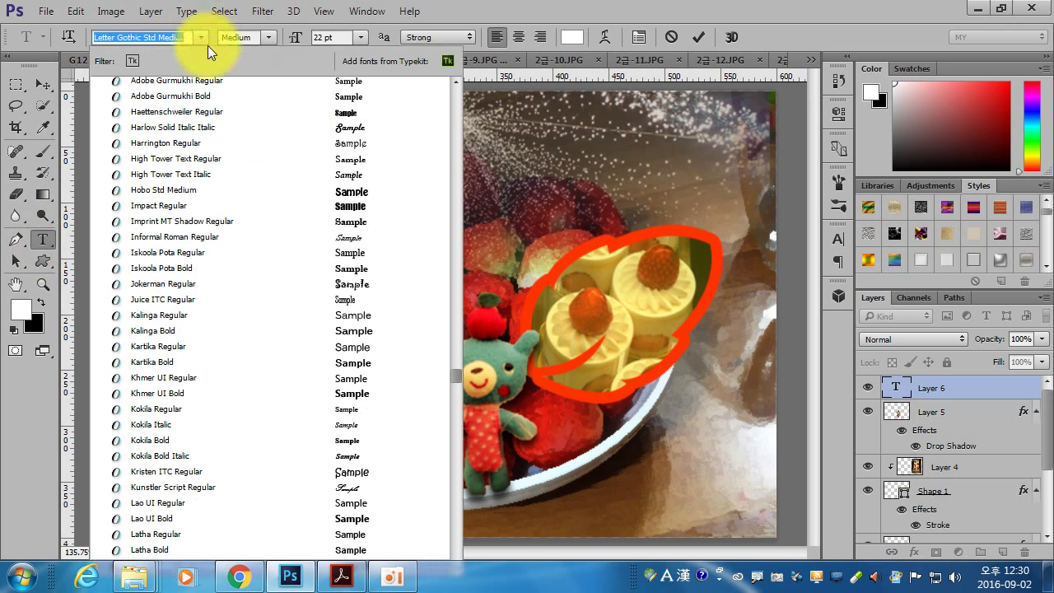
left_click_drag(451, 379, 440, 467)
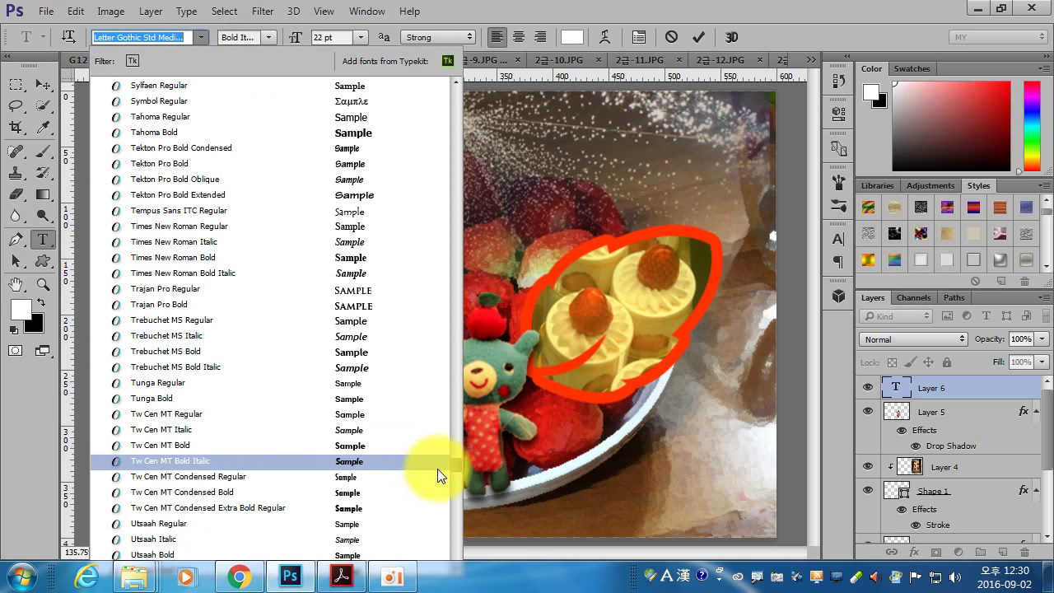
left_click(187, 227)
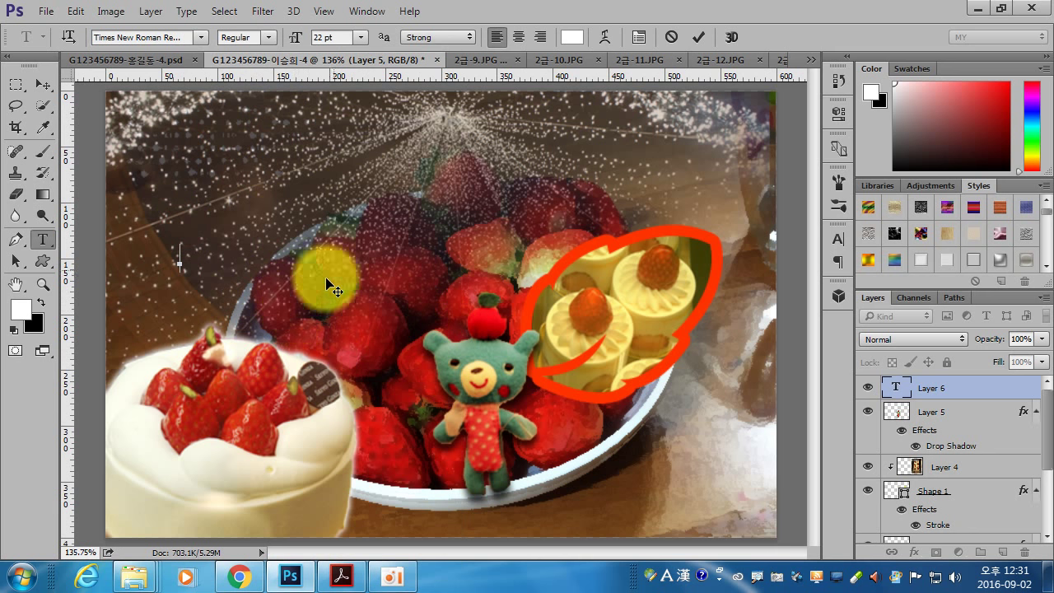
Set the size to 25 pt and commit the white 'Sweet of Strawberry' title text
left_click(316, 37)
type("Sweet of Strawberry")
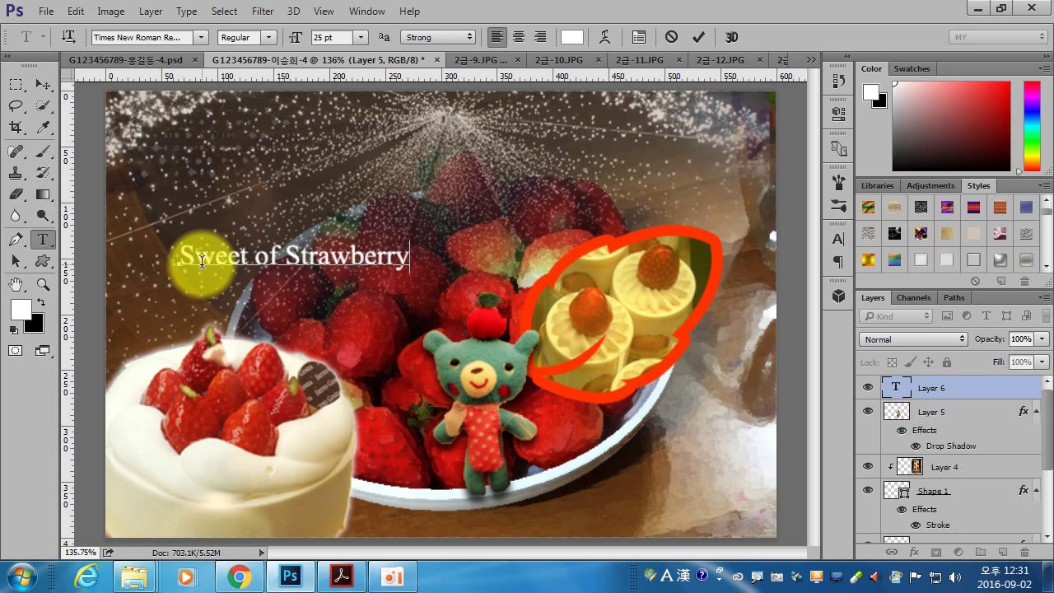
key("ctrl+Return")
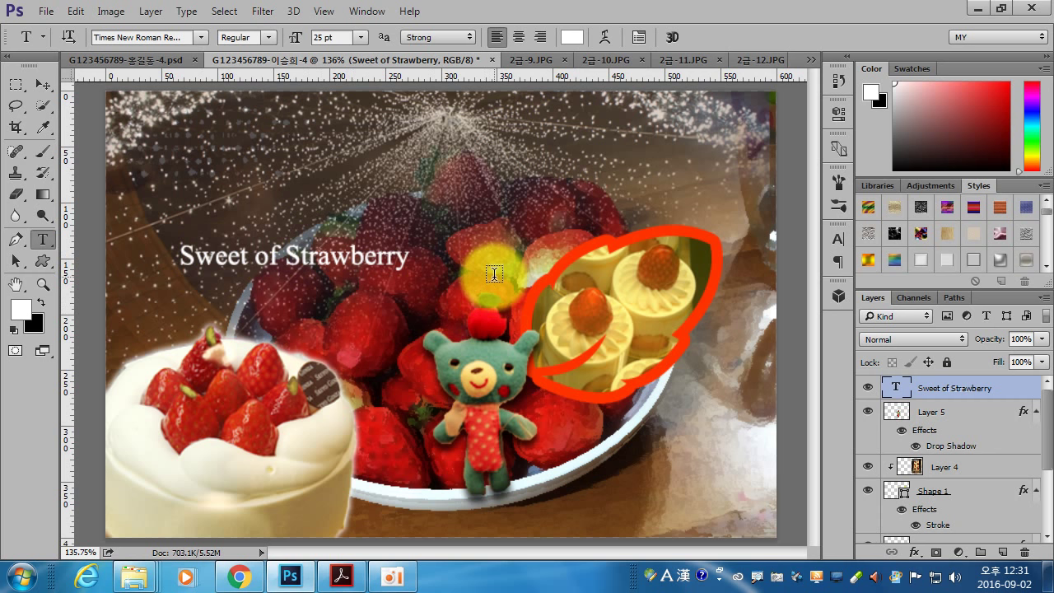
double_click(1007, 390)
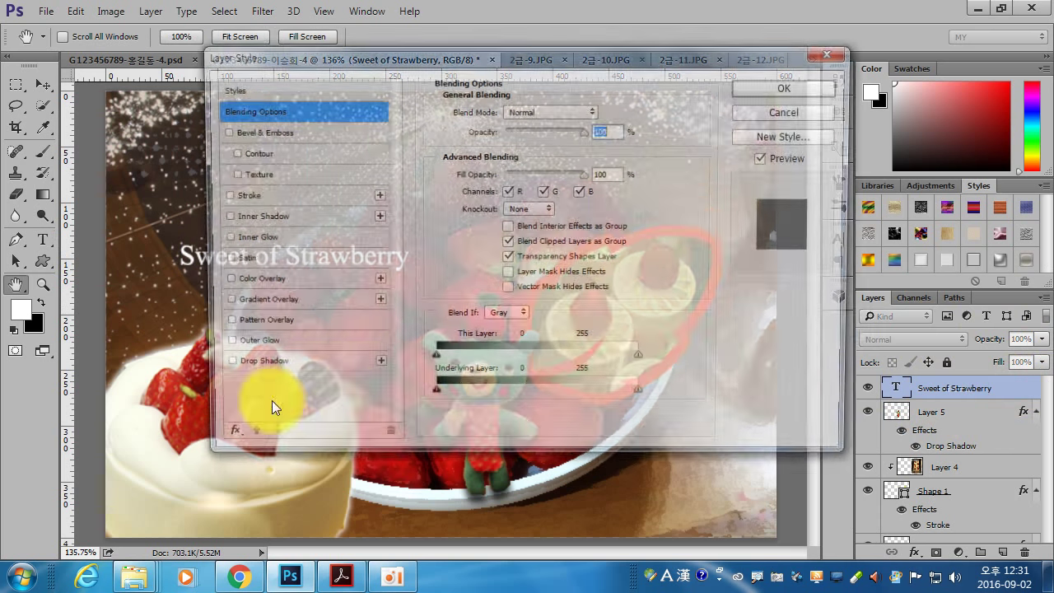
Add an Outer Glow to the 'Sweet of Strawberry' title and check it against the PDF spec
left_click(248, 346)
left_click(770, 87)
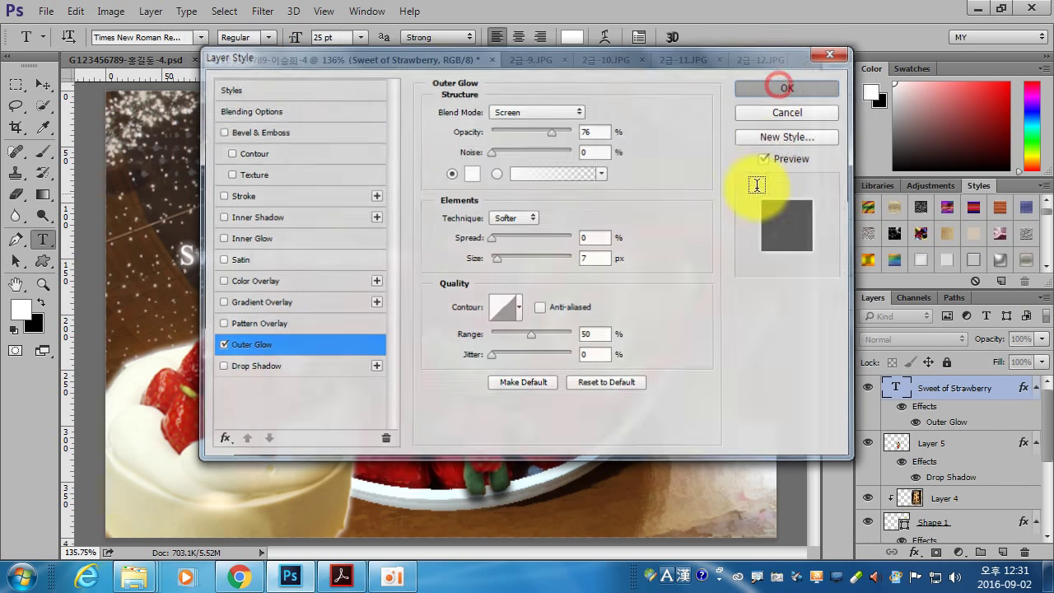
left_click(342, 577)
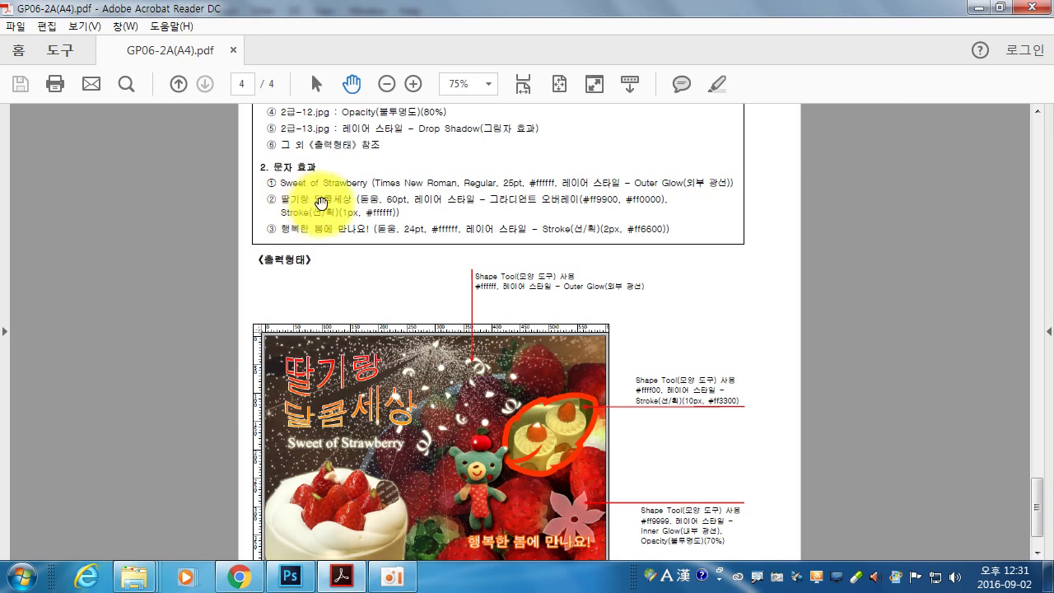
scroll(476, 340, "down", 2)
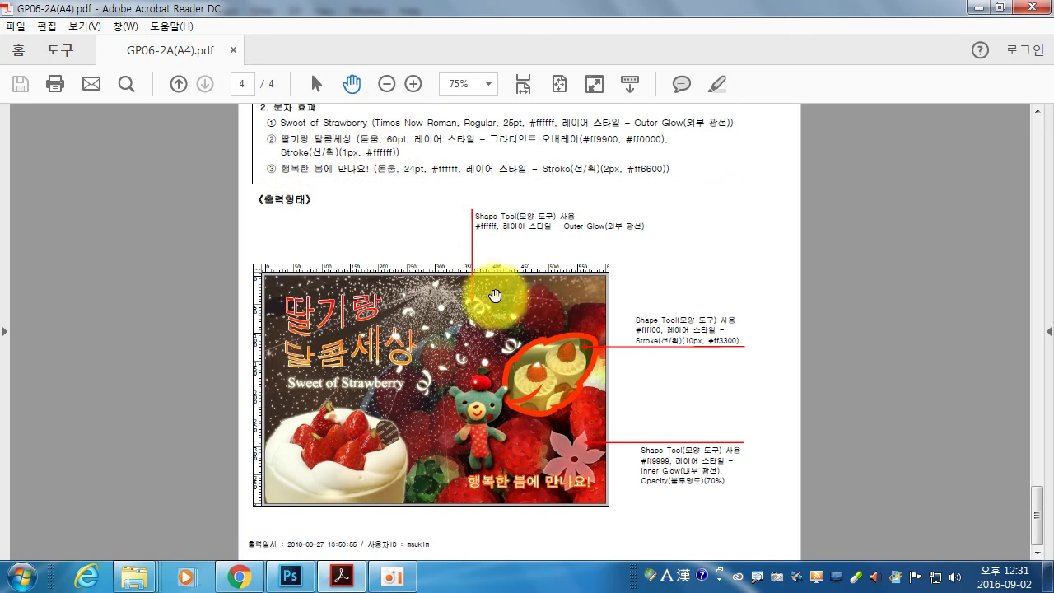
left_click(290, 578)
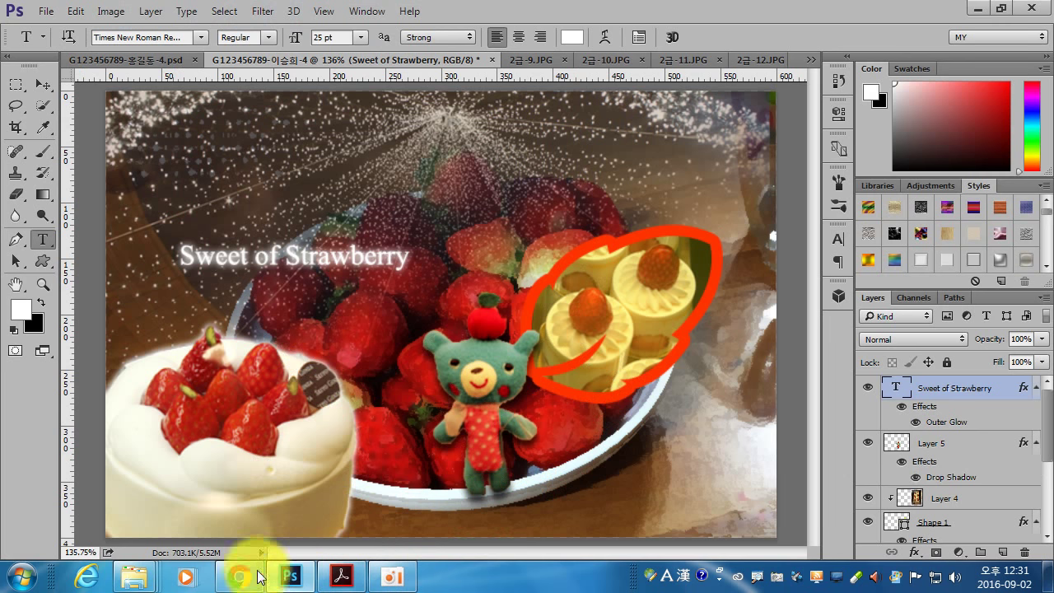
left_click(198, 35)
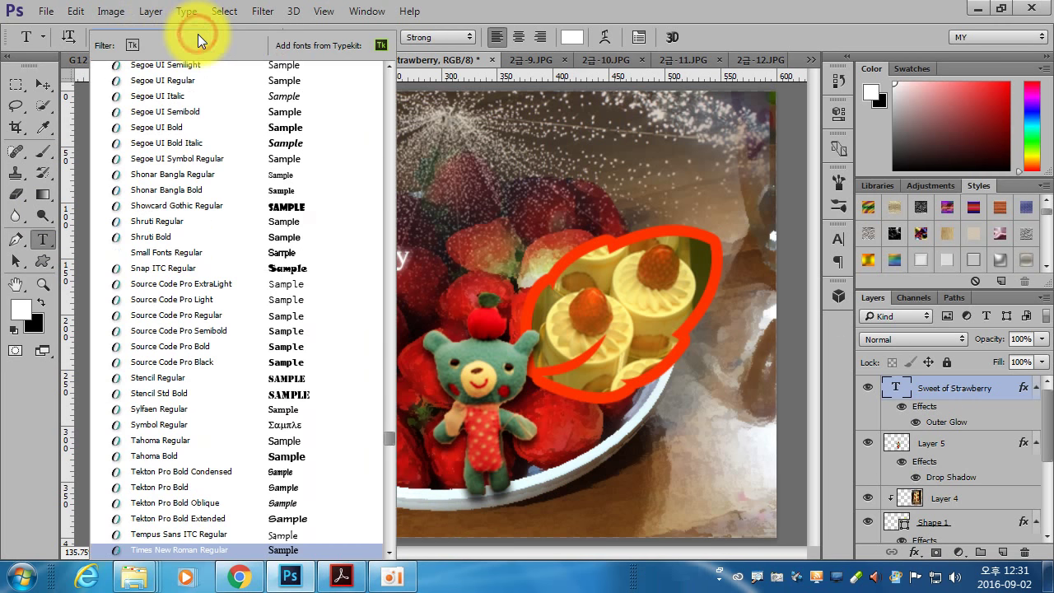
left_click(391, 433)
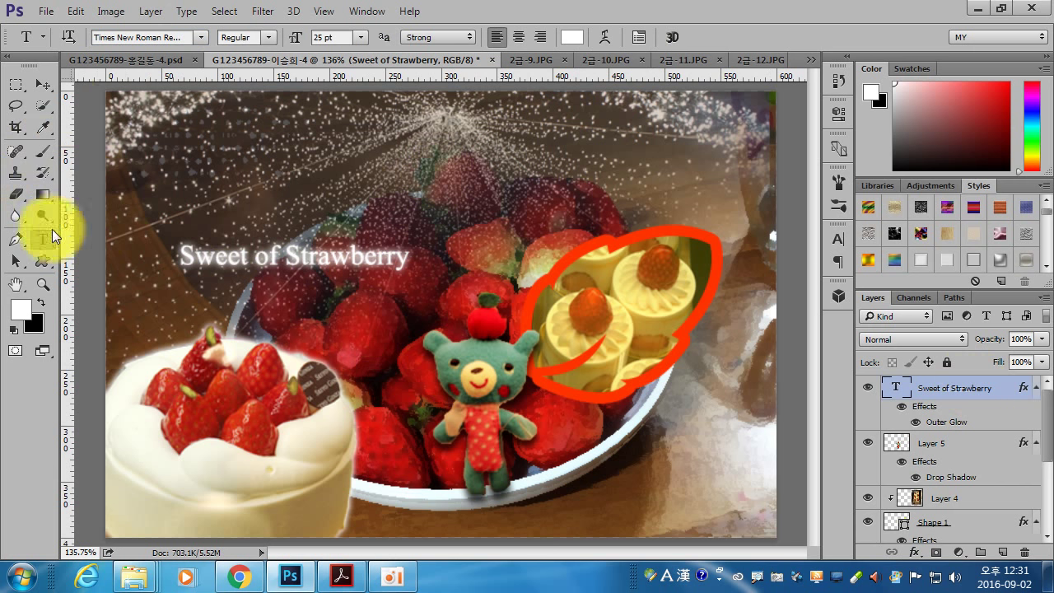
Start a new text layer at the poster's upper left using a Korean font
left_click(42, 84)
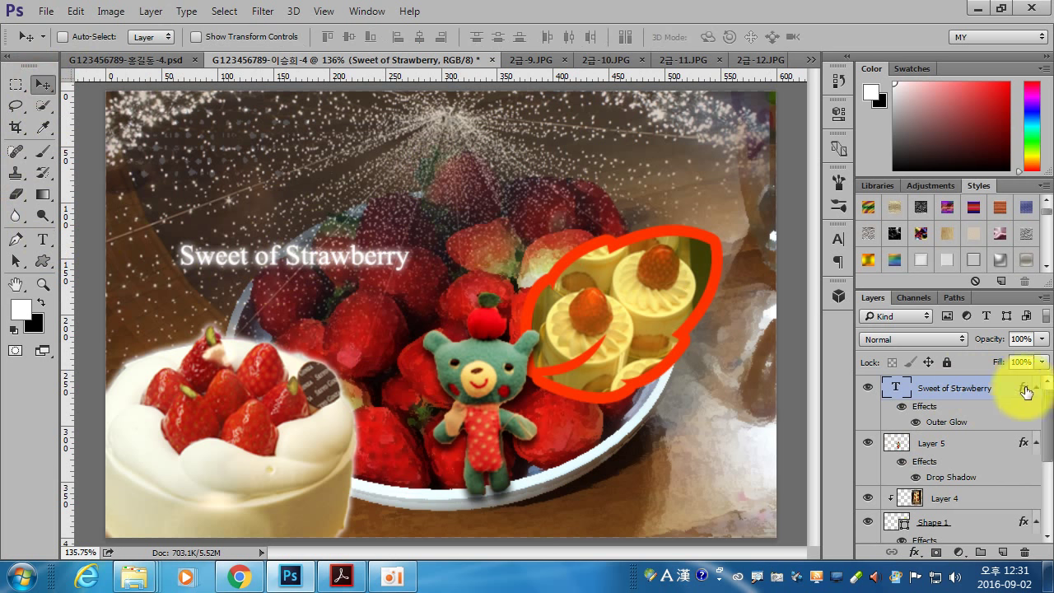
left_click(42, 239)
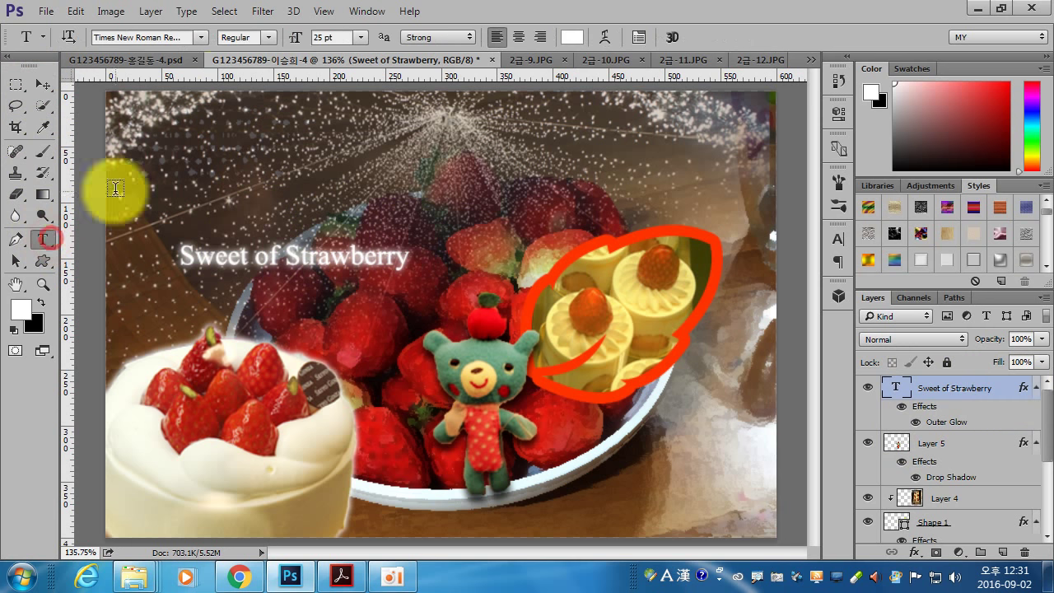
left_click(167, 155)
left_click(204, 36)
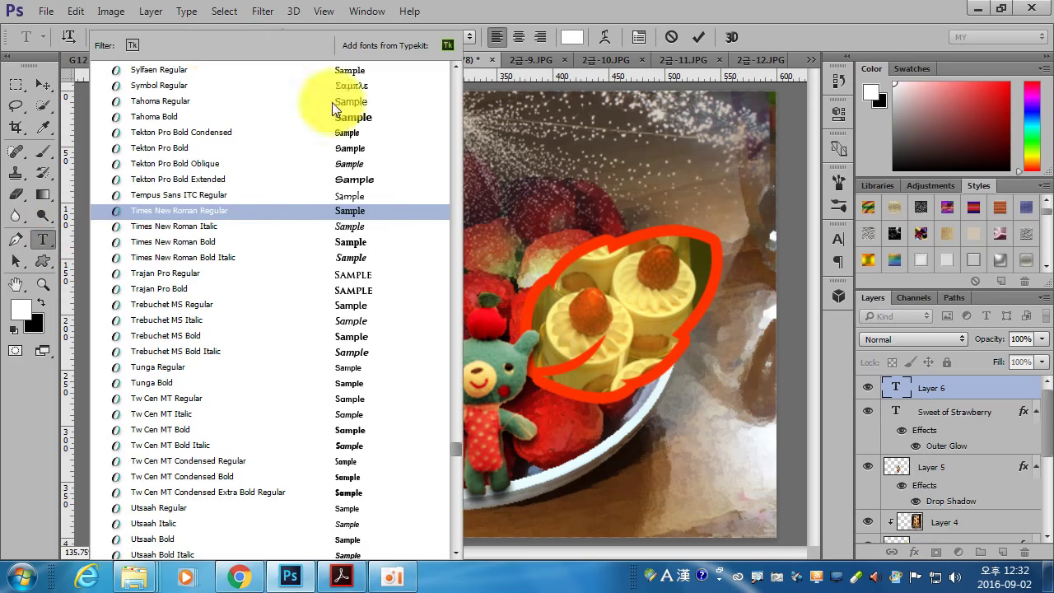
left_click_drag(455, 429, 475, 151)
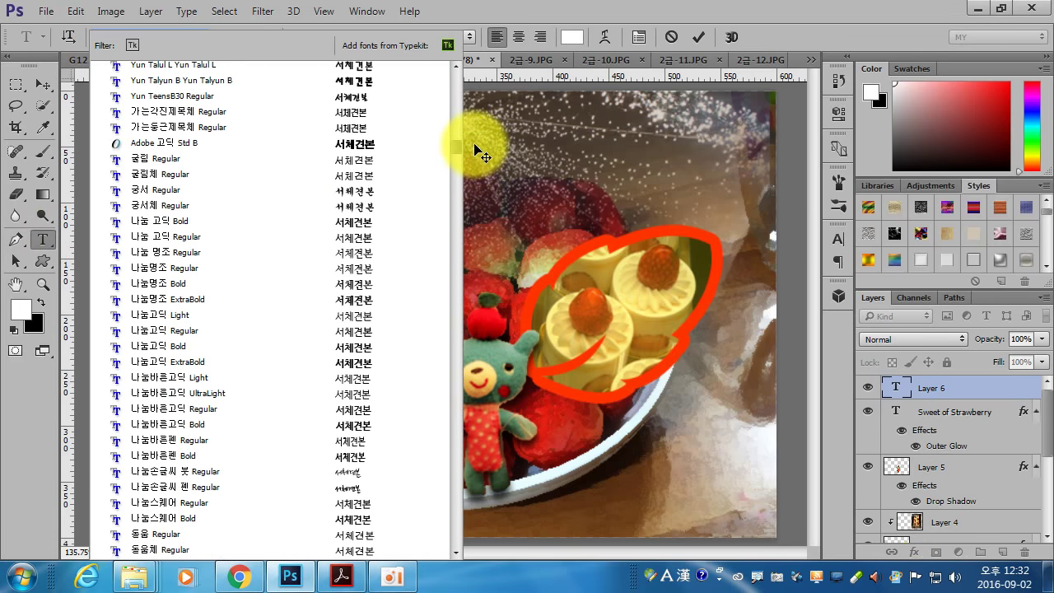
left_click_drag(474, 145, 474, 163)
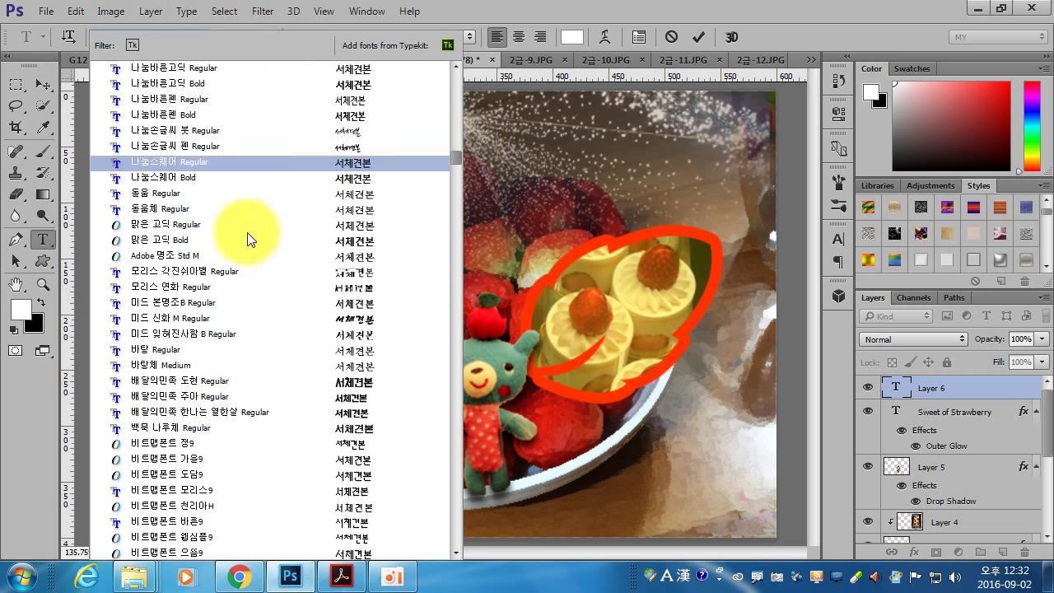
left_click(196, 199)
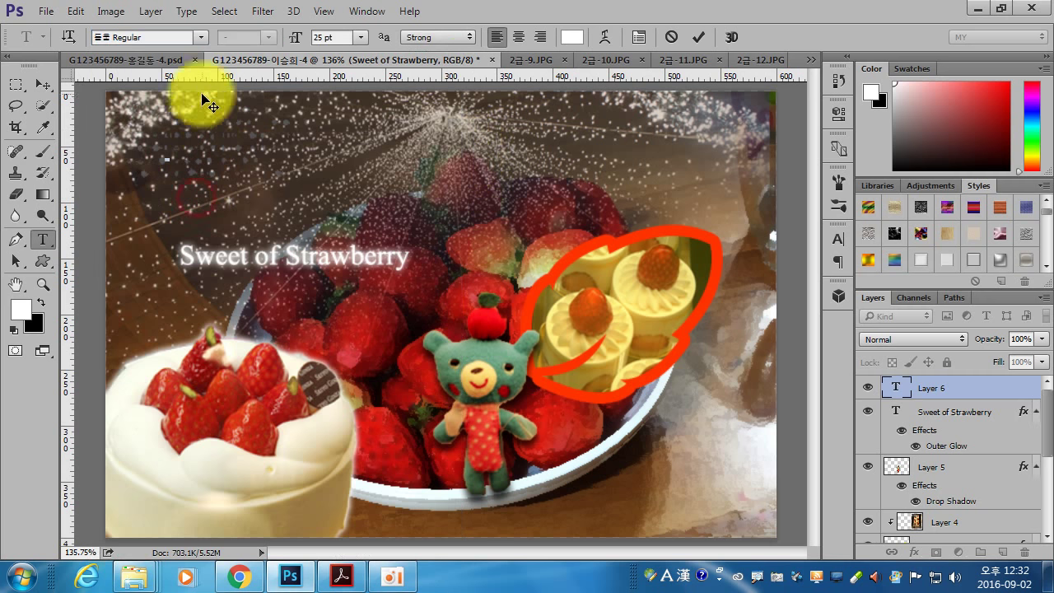
Type the two-line Korean title 딸기랑 달콤세상 at 30 pt and commit it
left_click(316, 38)
type("30")
key("Return")
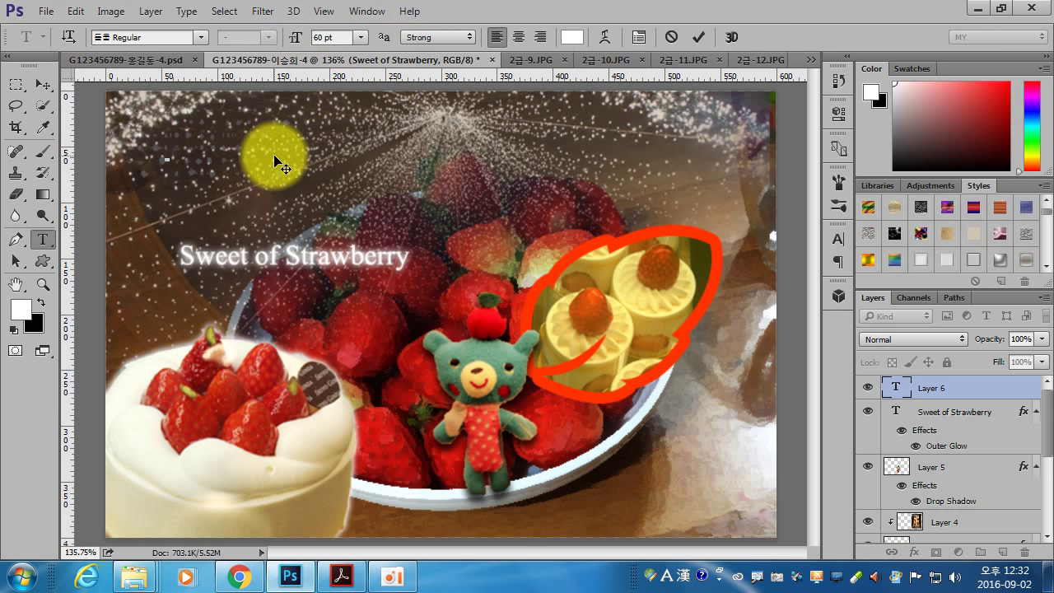
type("딸")
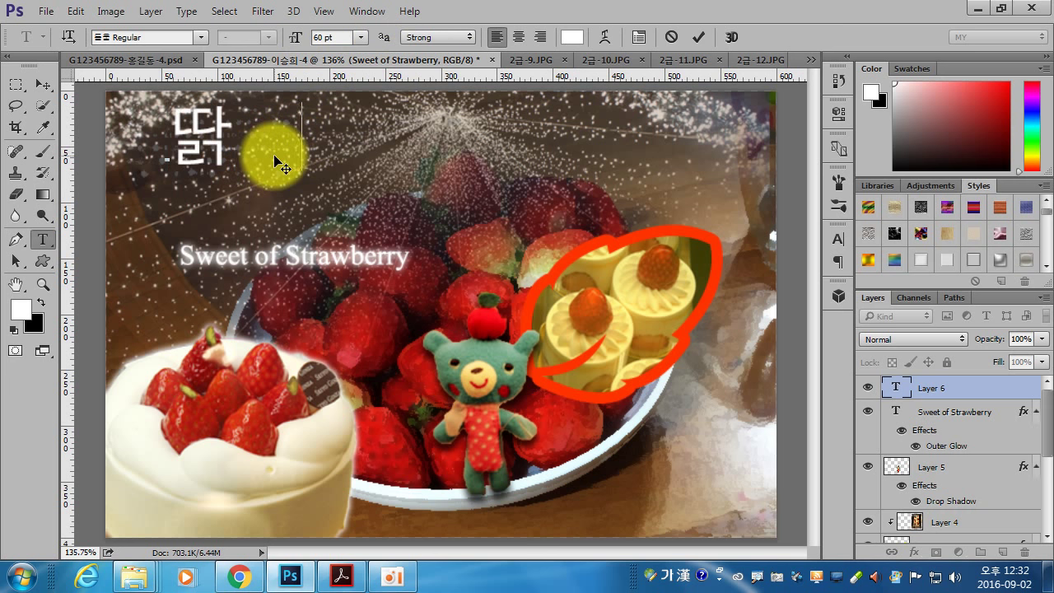
type("기라ㅇ")
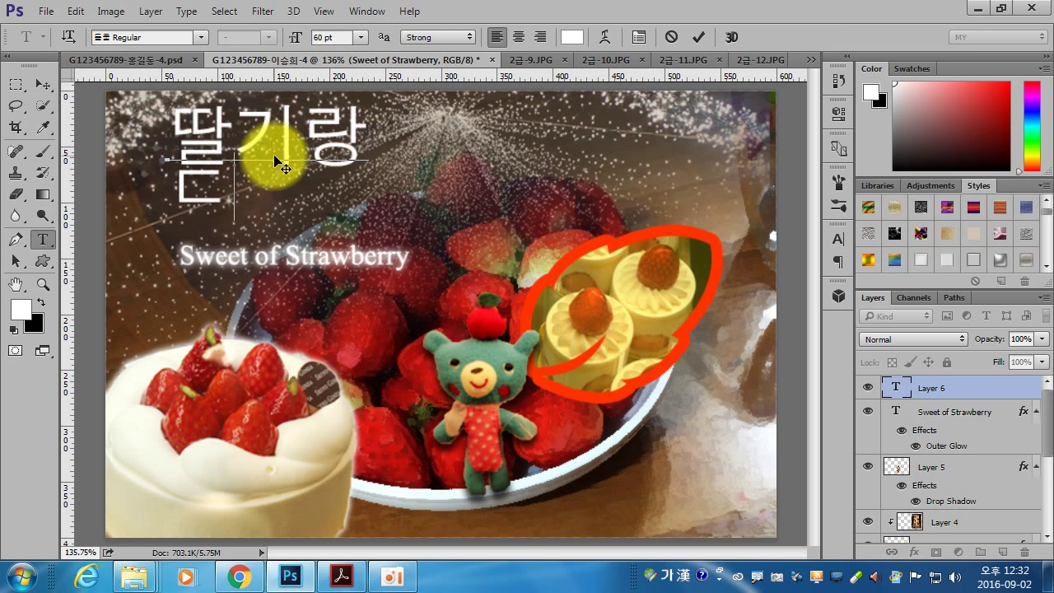
type("딸ㅗㅁ")
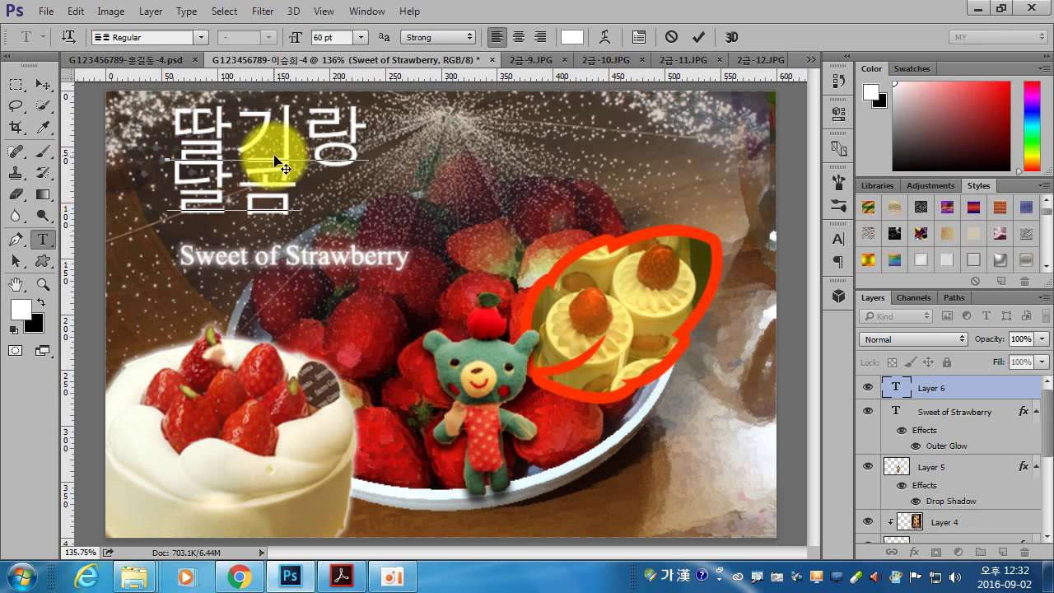
type("ㅔㅅㅏㅇ")
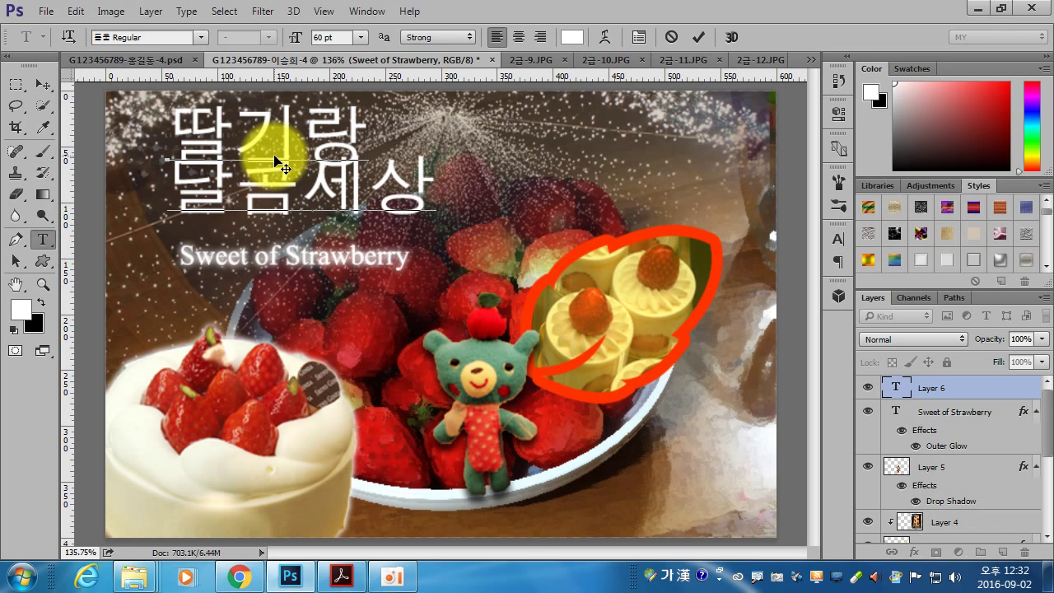
key("ctrl+Return")
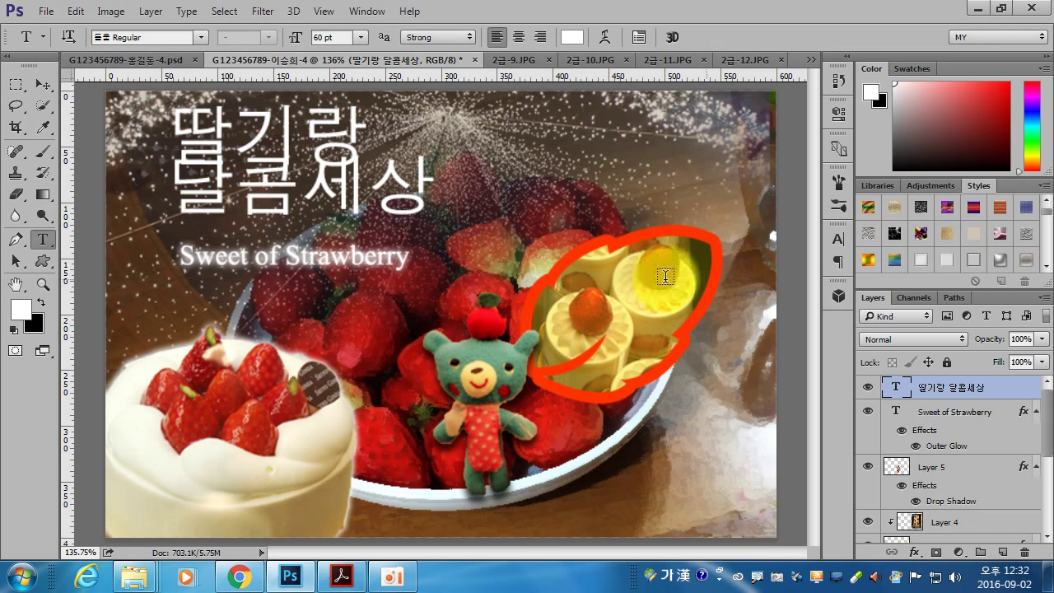
Set the Korean title's leading to (Auto) in the Character panel and commit the edit
double_click(894, 386)
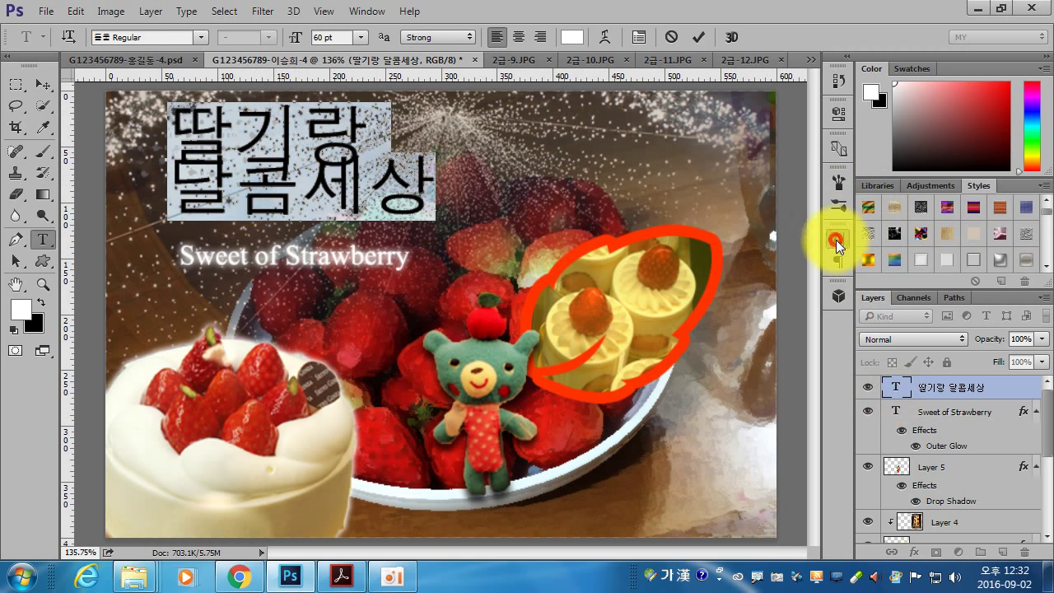
left_click(836, 241)
left_click(794, 271)
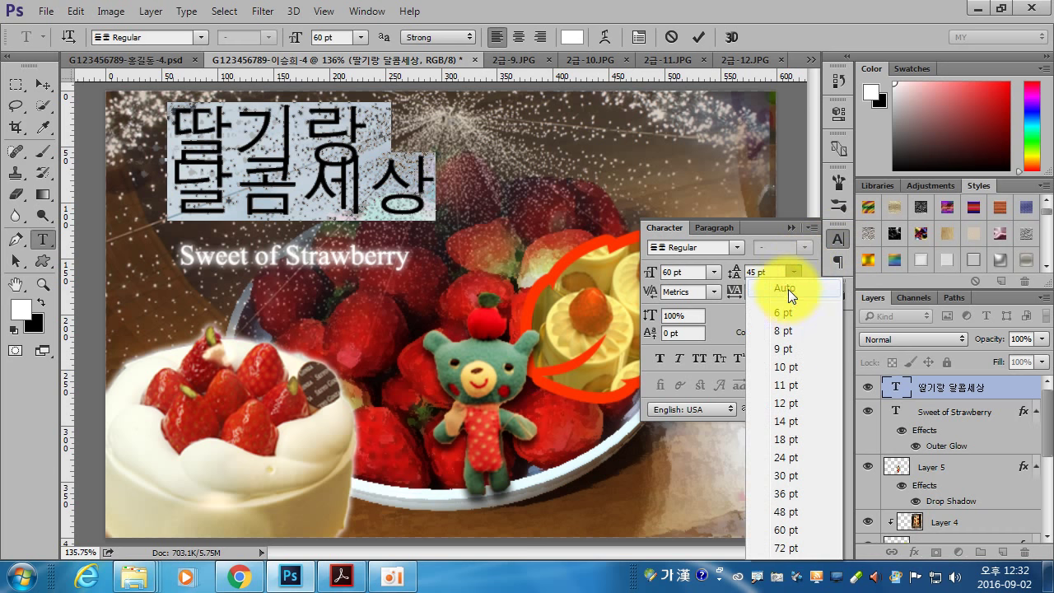
left_click(785, 288)
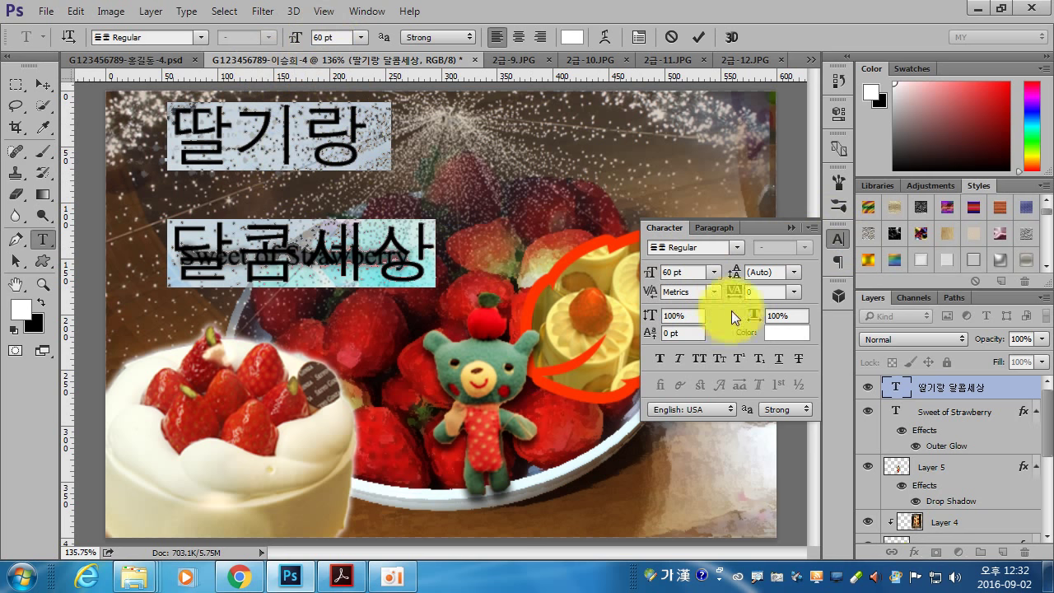
left_click(838, 239)
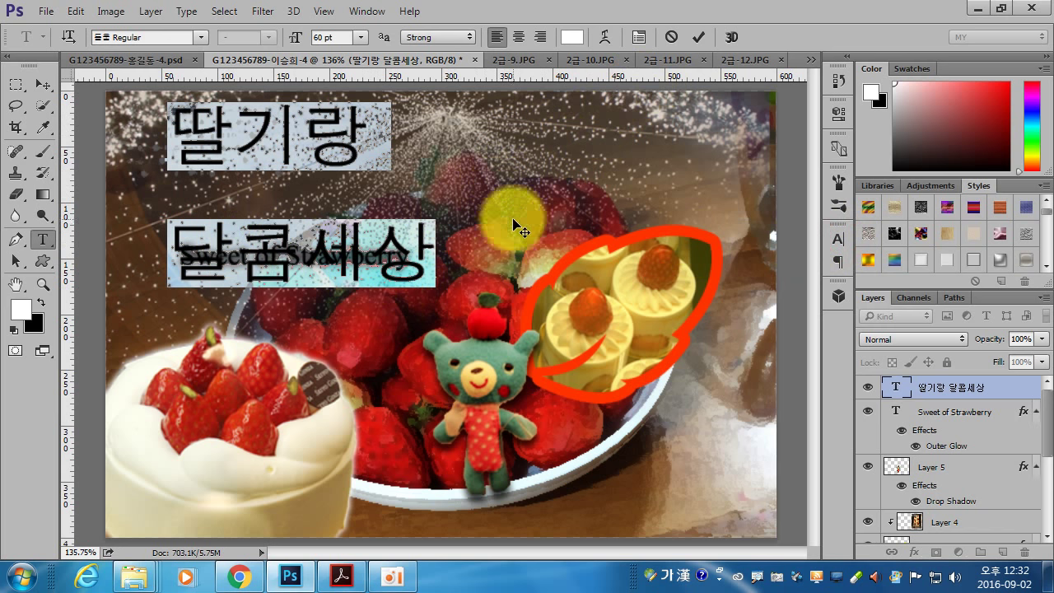
left_click(1016, 387)
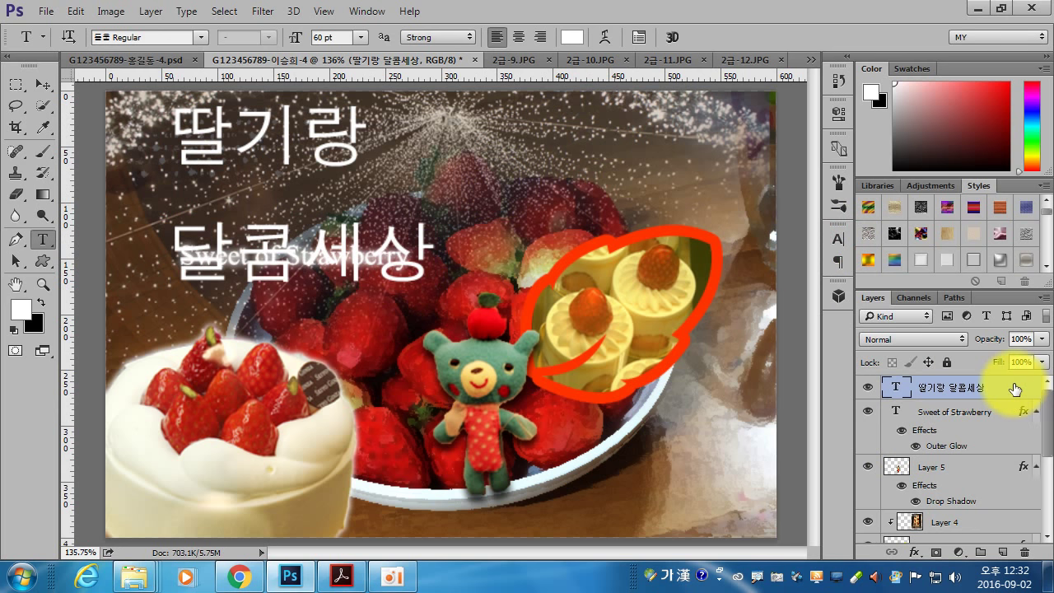
double_click(1011, 388)
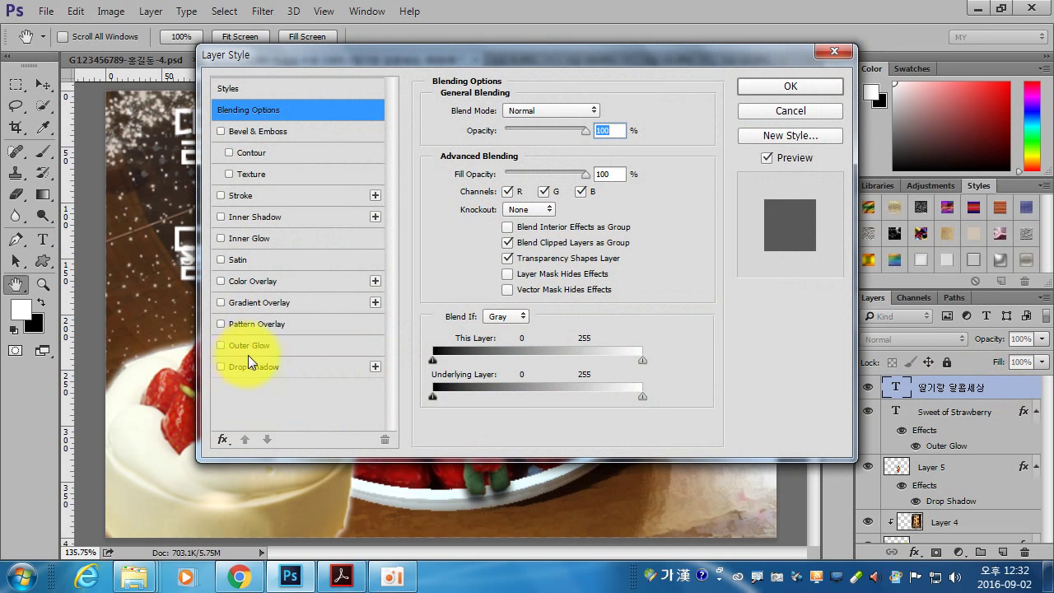
Add a Gradient Overlay to the Korean title and set its left stop colour in the Gradient Editor
left_click(248, 304)
left_click_drag(525, 62, 699, 83)
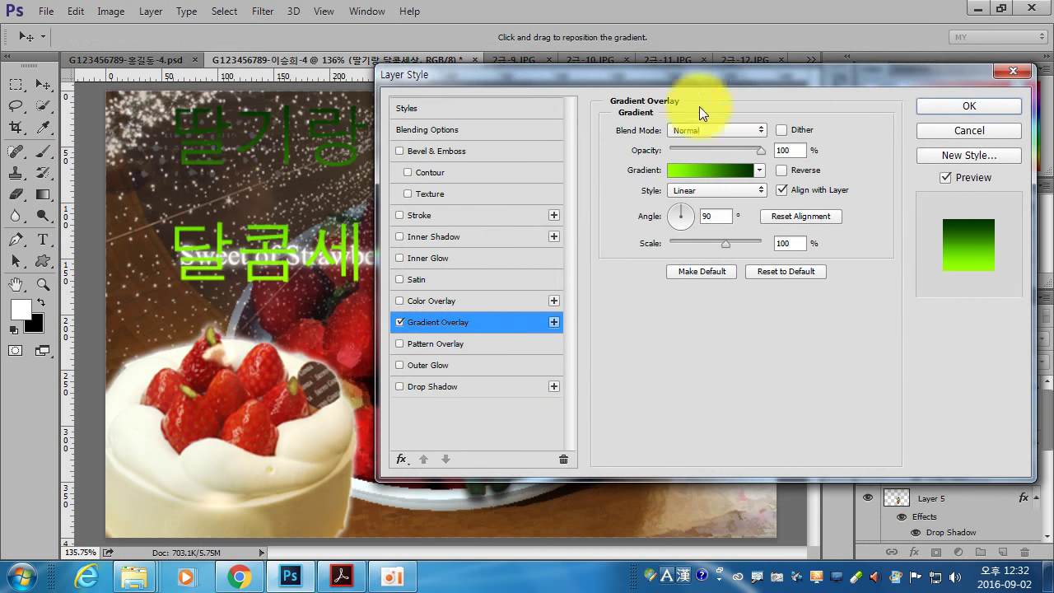
left_click(690, 173)
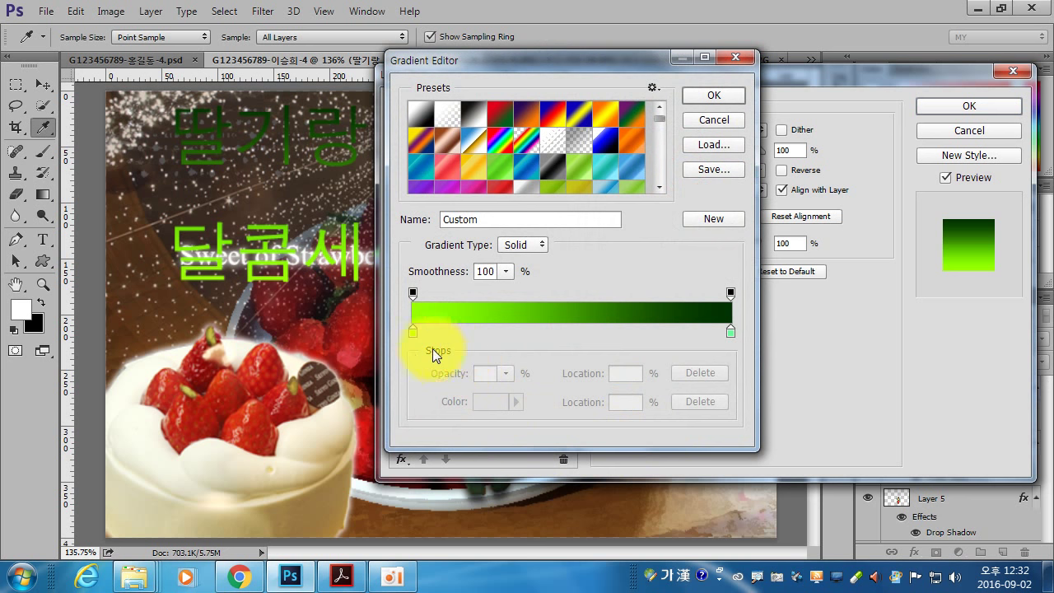
left_click(413, 331)
left_click(491, 401)
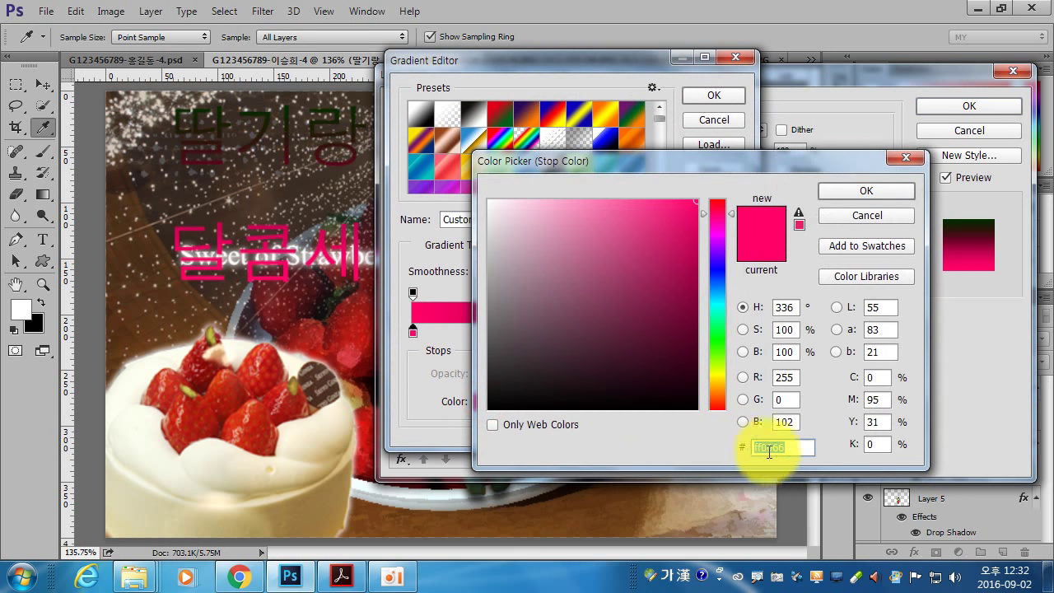
type("000000")
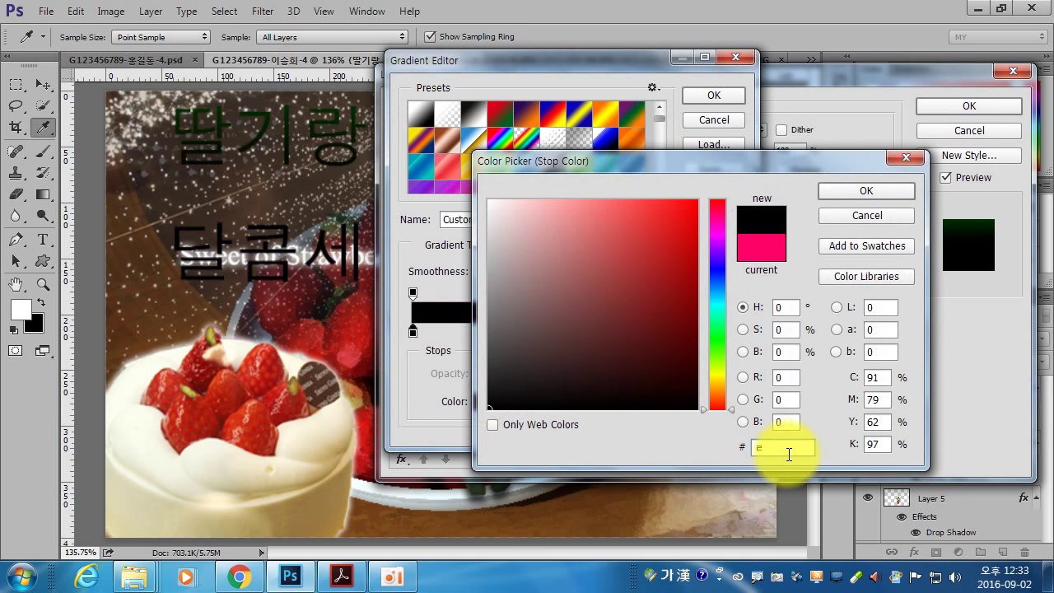
key("BackSpace")
key("Hangul")
type("ff99")
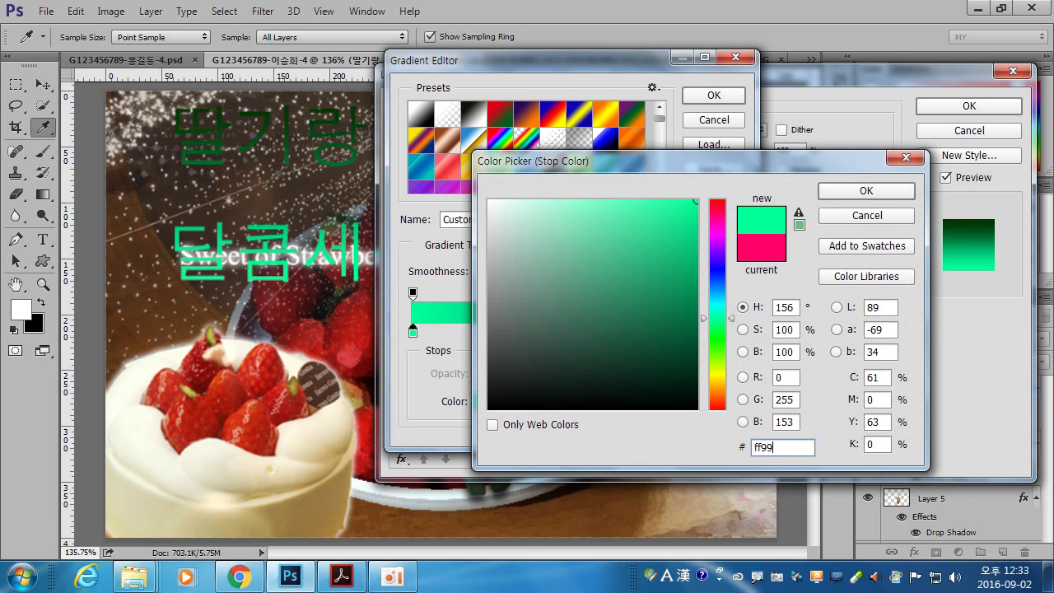
left_click(788, 454)
type("00")
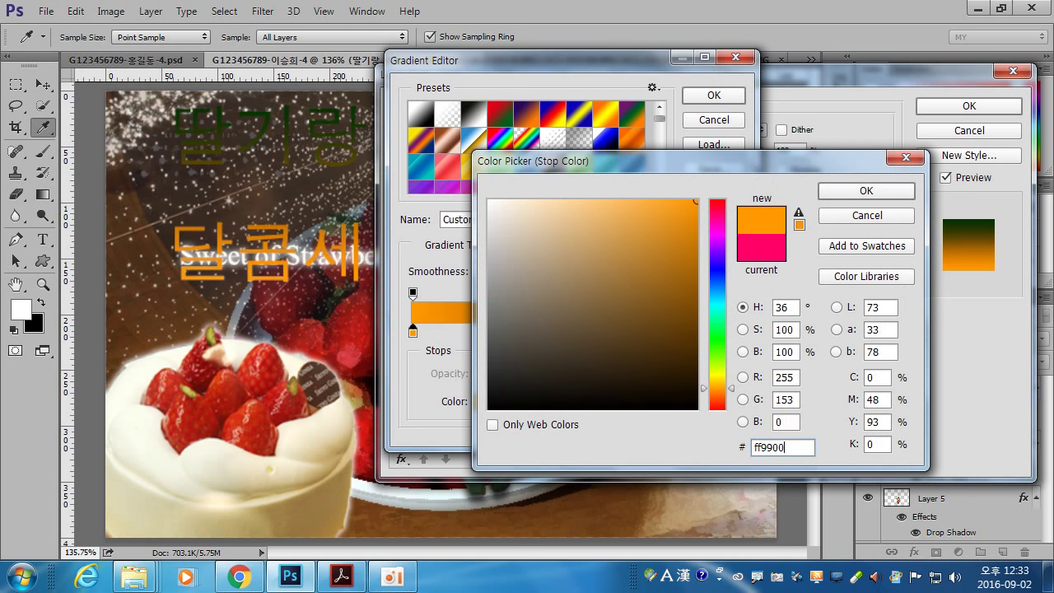
left_click(851, 191)
Set the right stop to red #ff0000, make the left stop green, and accept the gradient
left_click(730, 334)
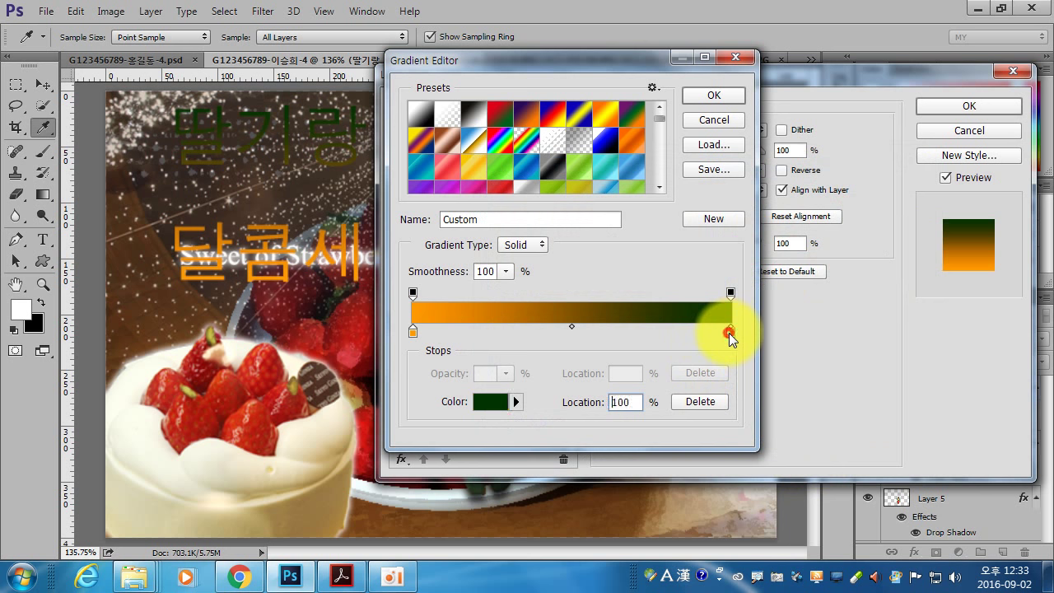
left_click(493, 402)
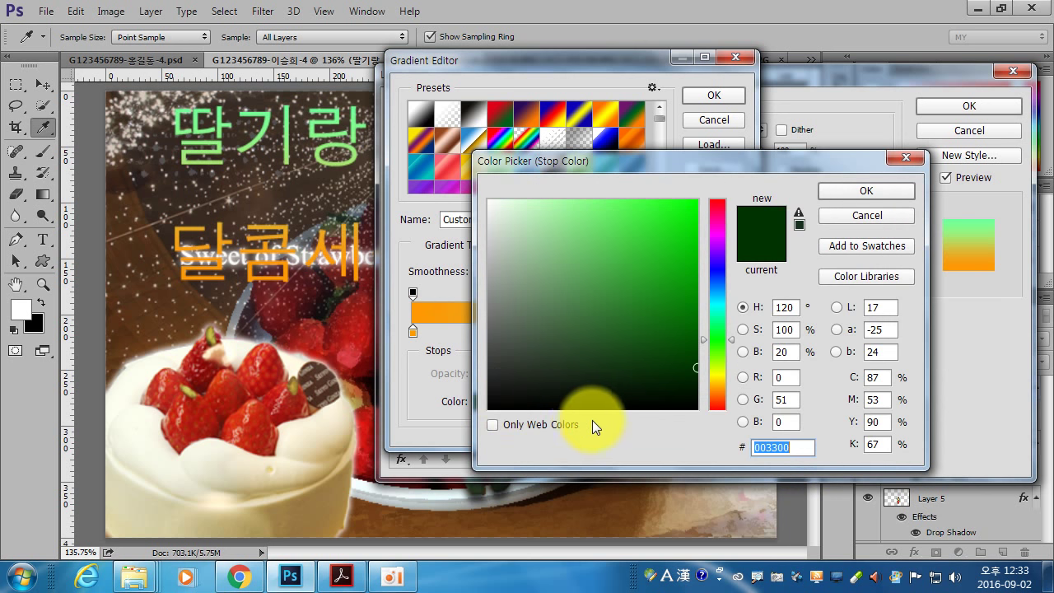
type("ff0000")
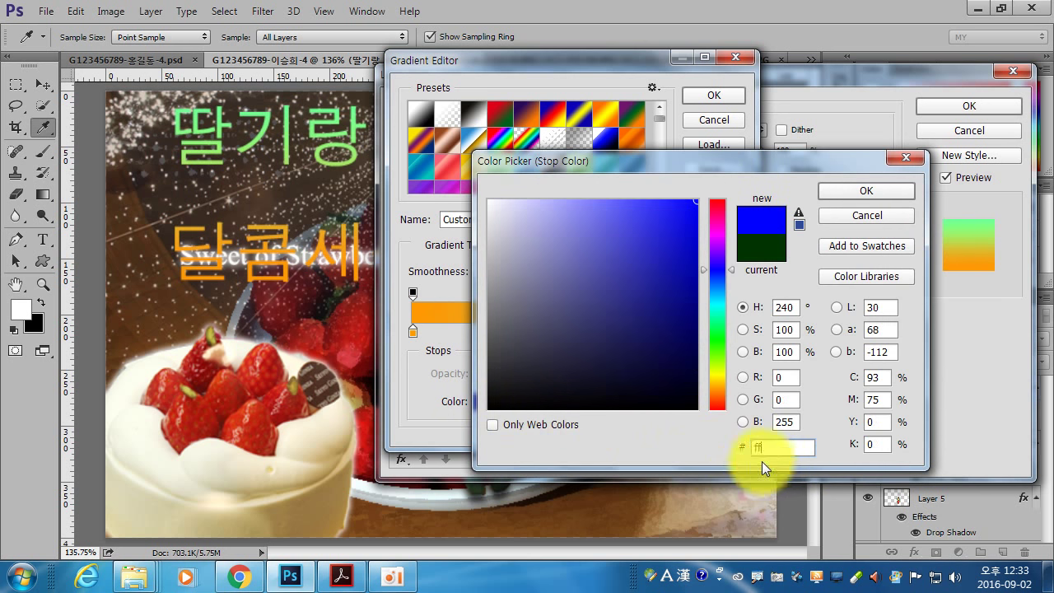
left_click(859, 194)
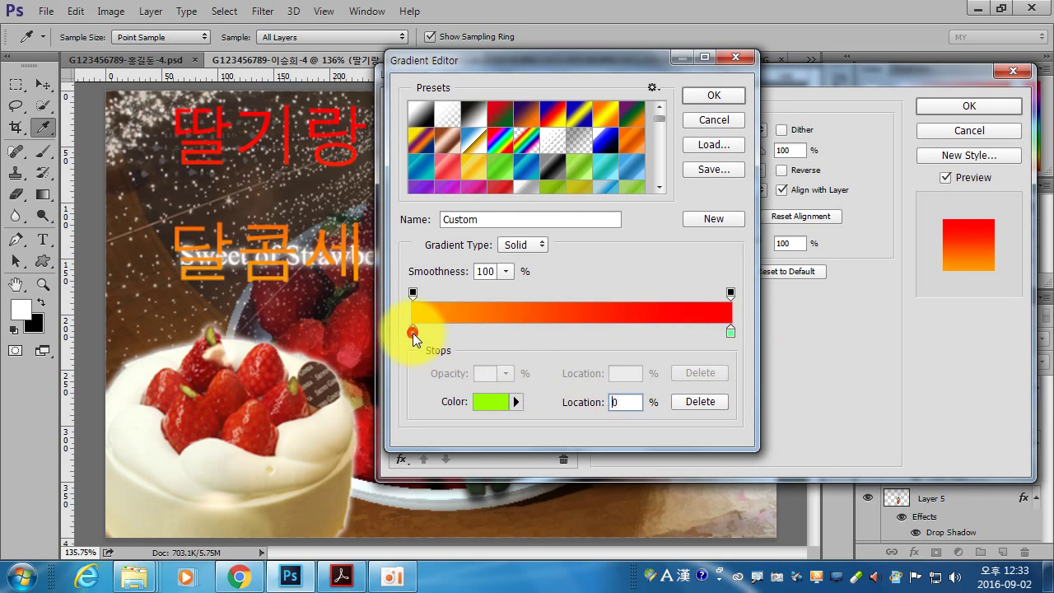
left_click(488, 401)
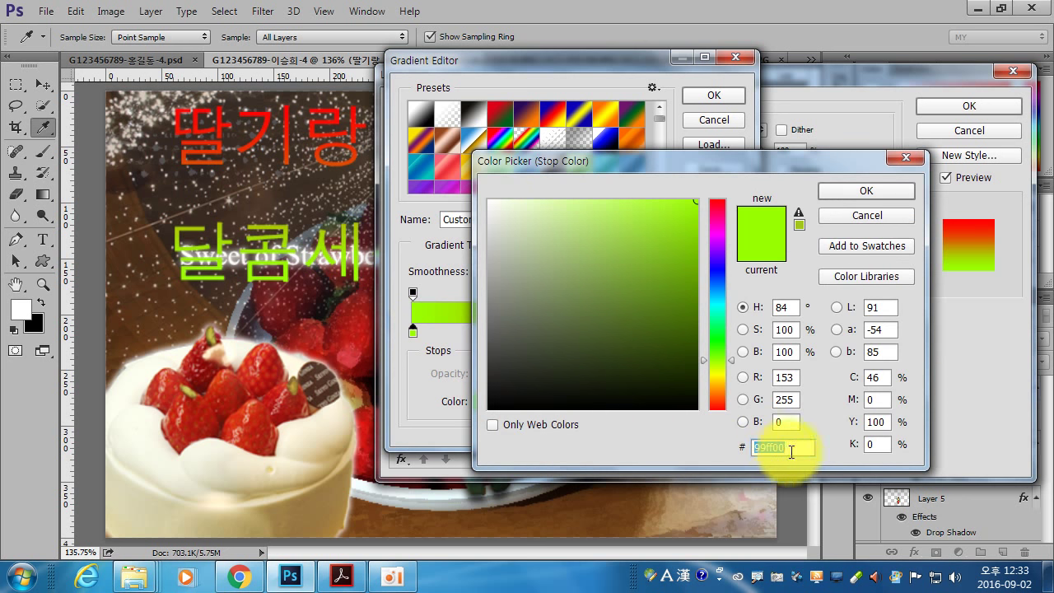
left_click(858, 190)
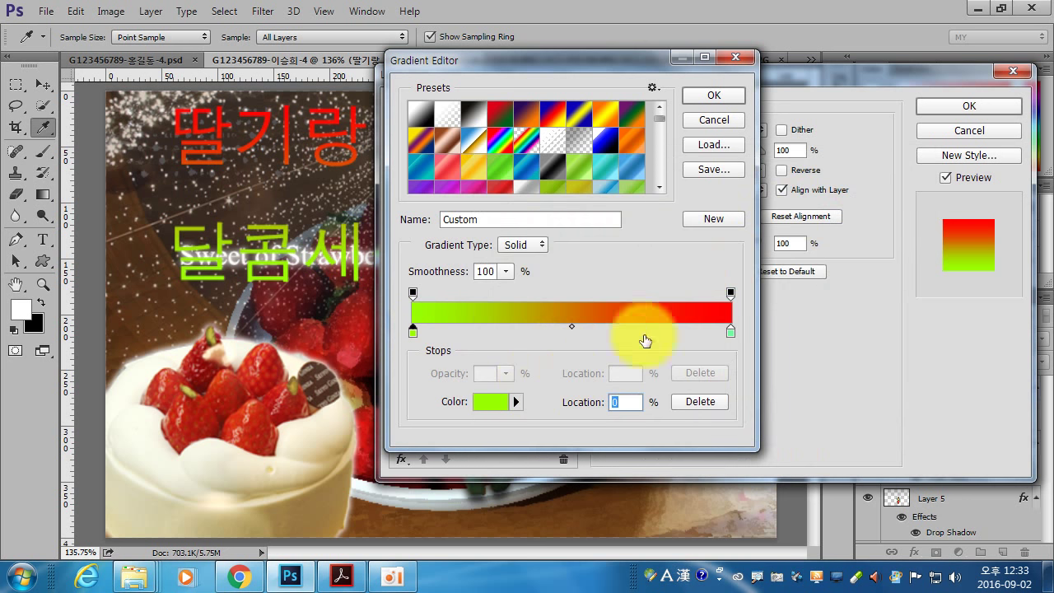
left_click(731, 333)
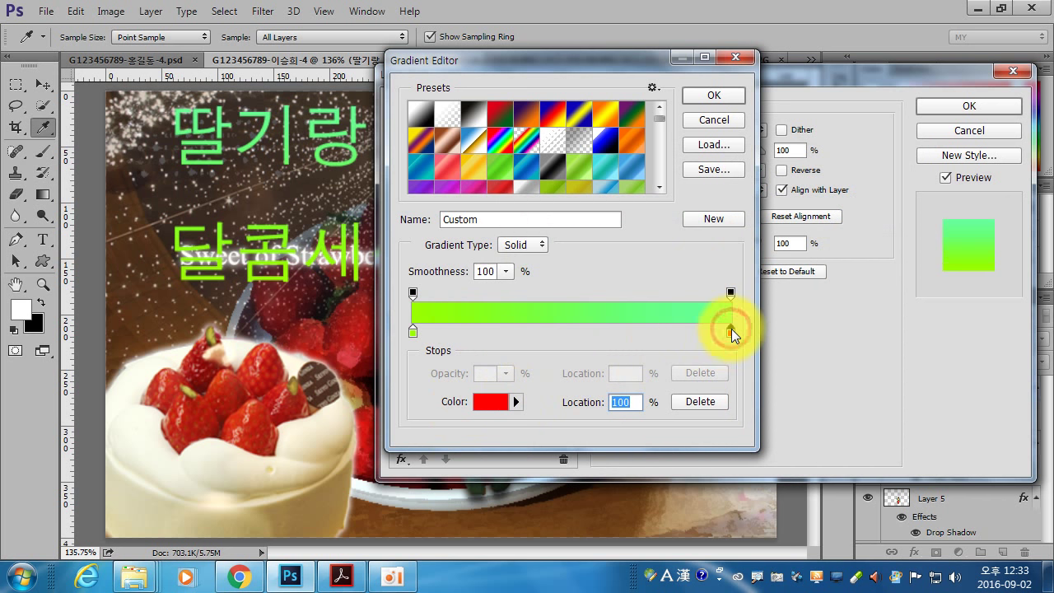
left_click(731, 330)
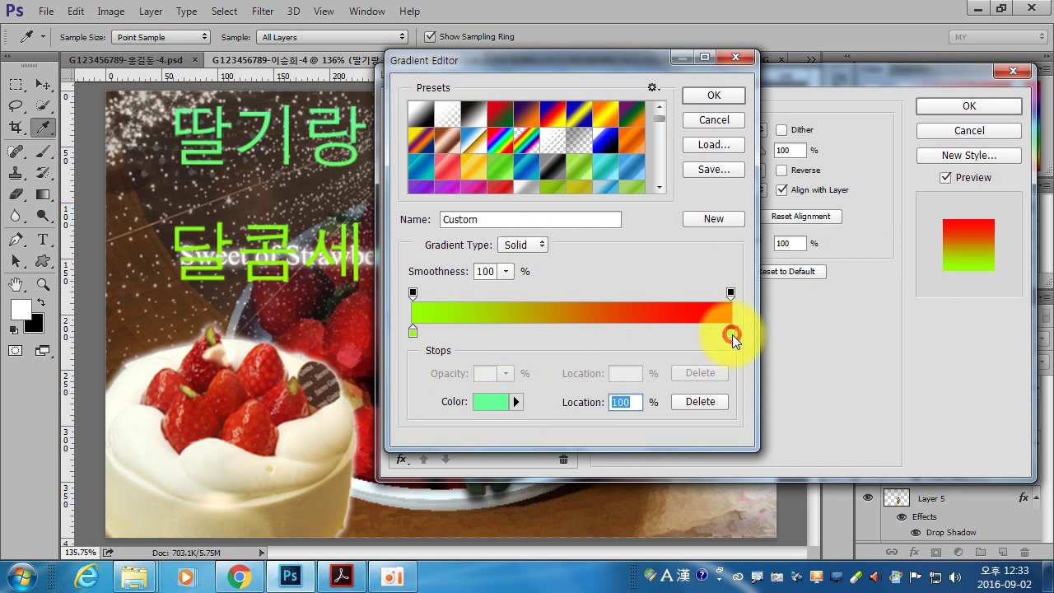
left_click(701, 92)
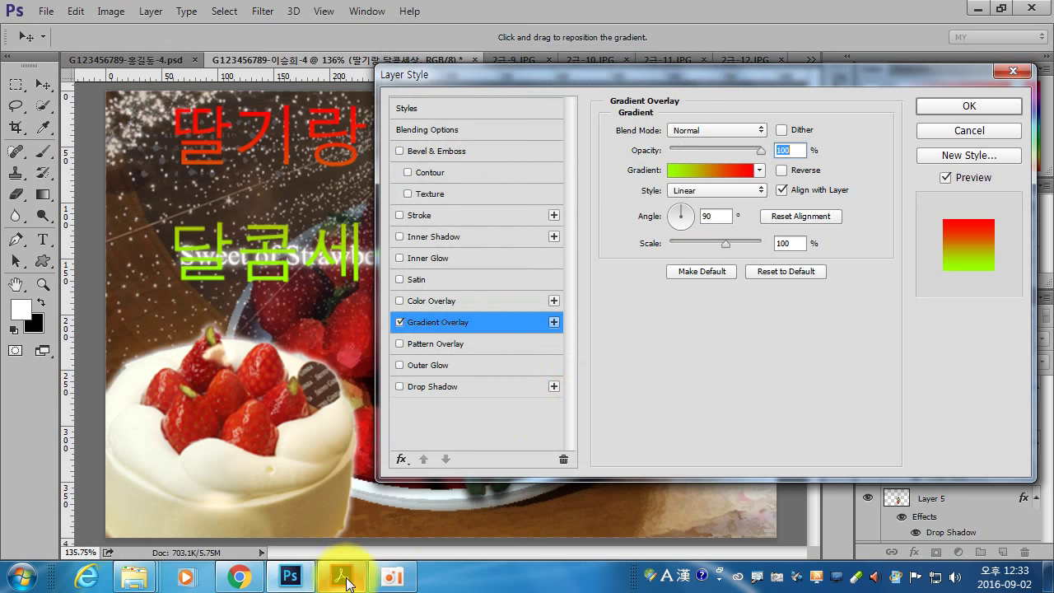
left_click(341, 576)
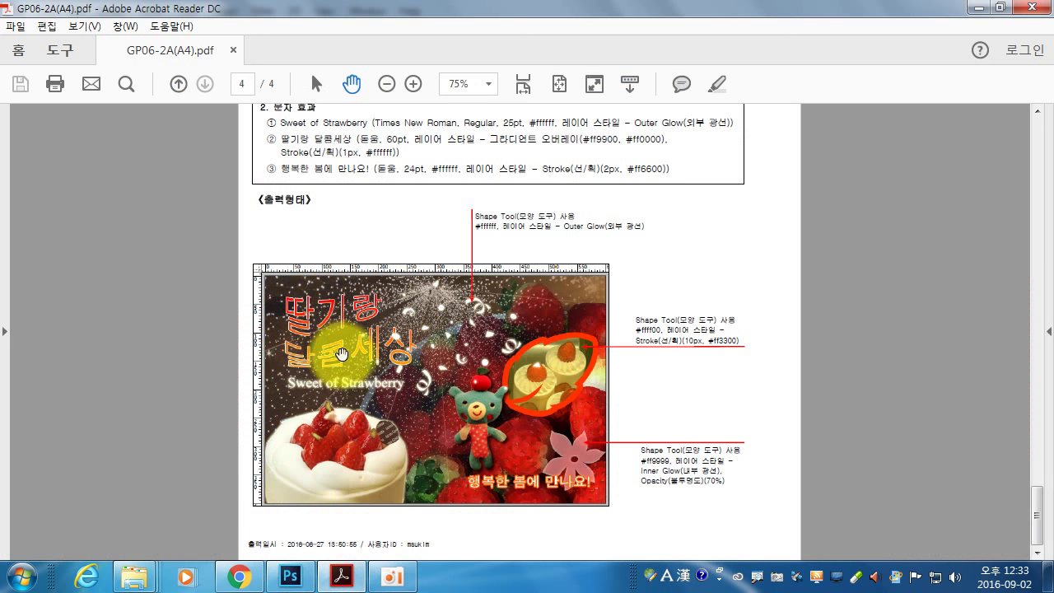
left_click(292, 576)
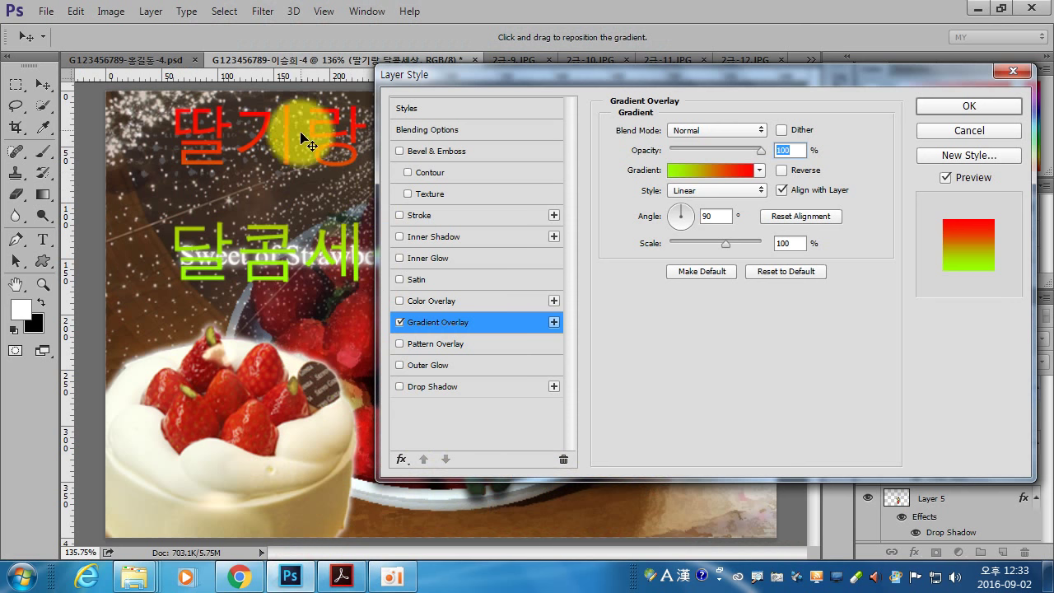
Outline the Korean title with a 1 px white (#ffffff) stroke
left_click(992, 107)
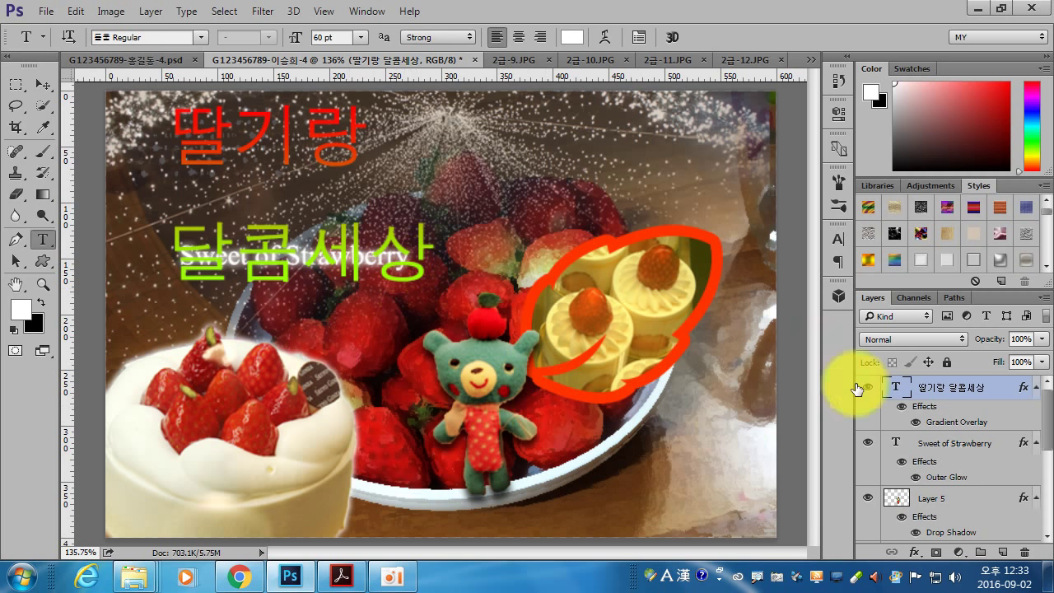
double_click(998, 389)
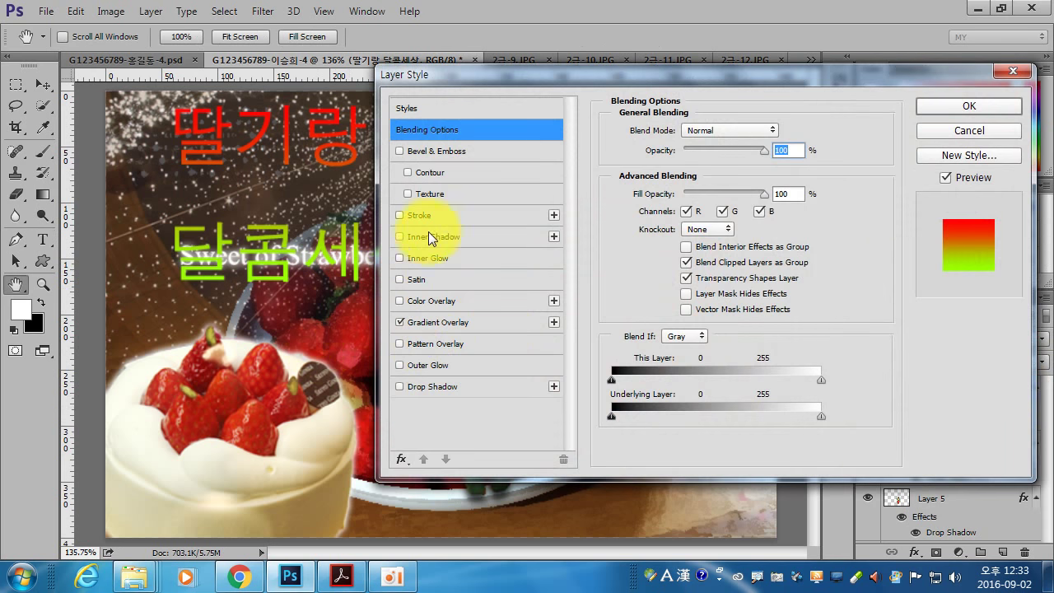
left_click(440, 216)
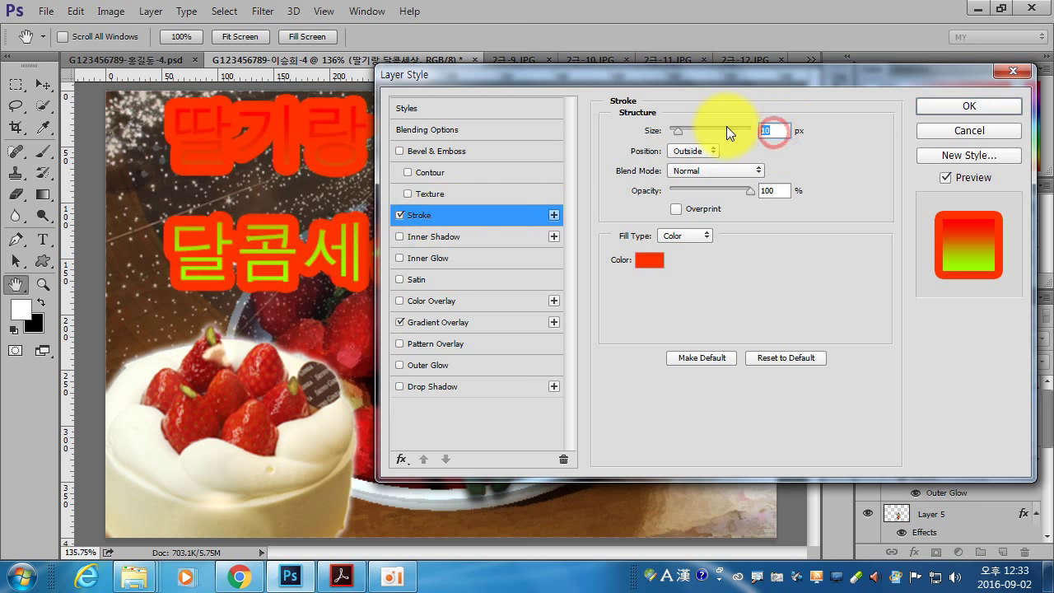
type("1")
left_click(648, 261)
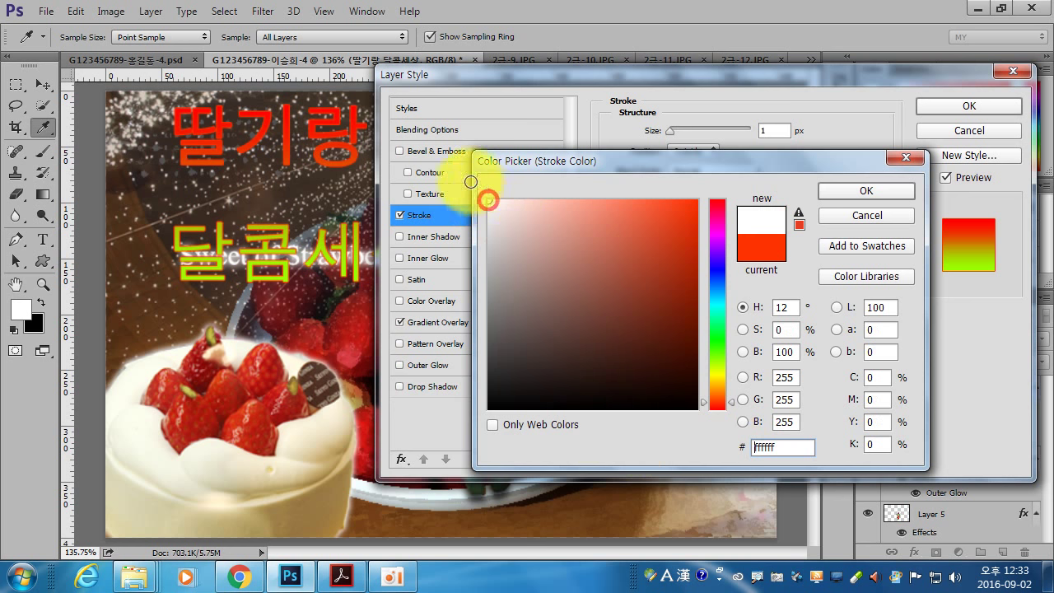
left_click(897, 191)
left_click(969, 106)
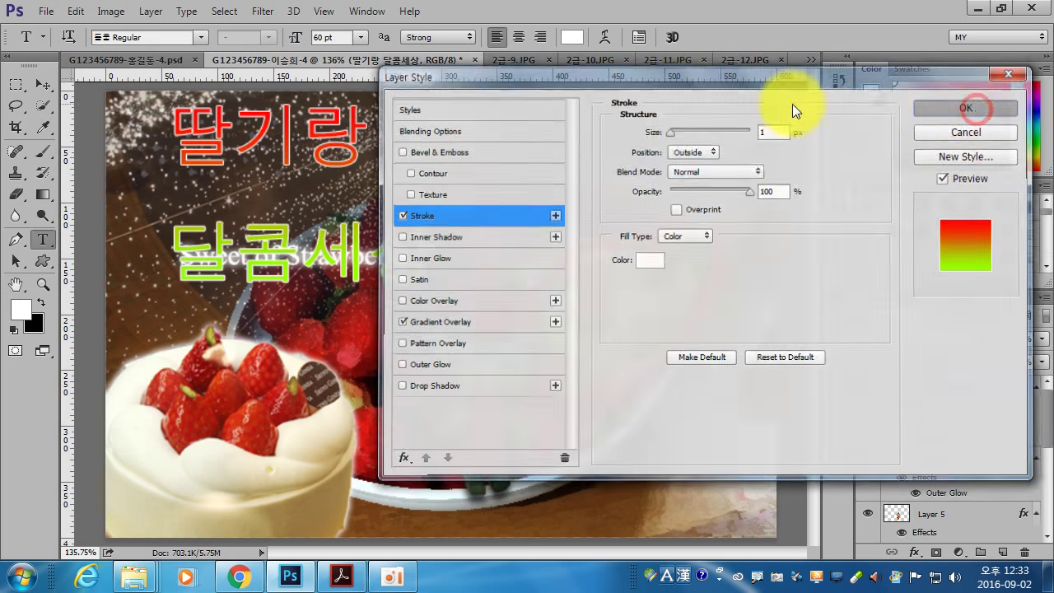
left_click(611, 37)
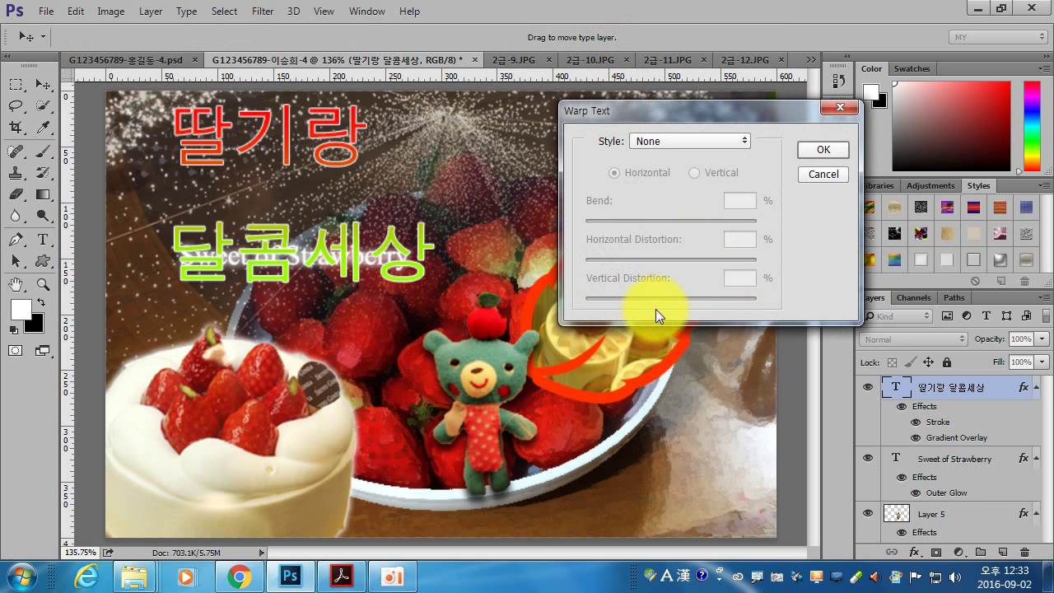
Preview Arc Lower, Shell Lower, Squeeze, Fish and Bulge warp styles on the Korean title
left_click(688, 142)
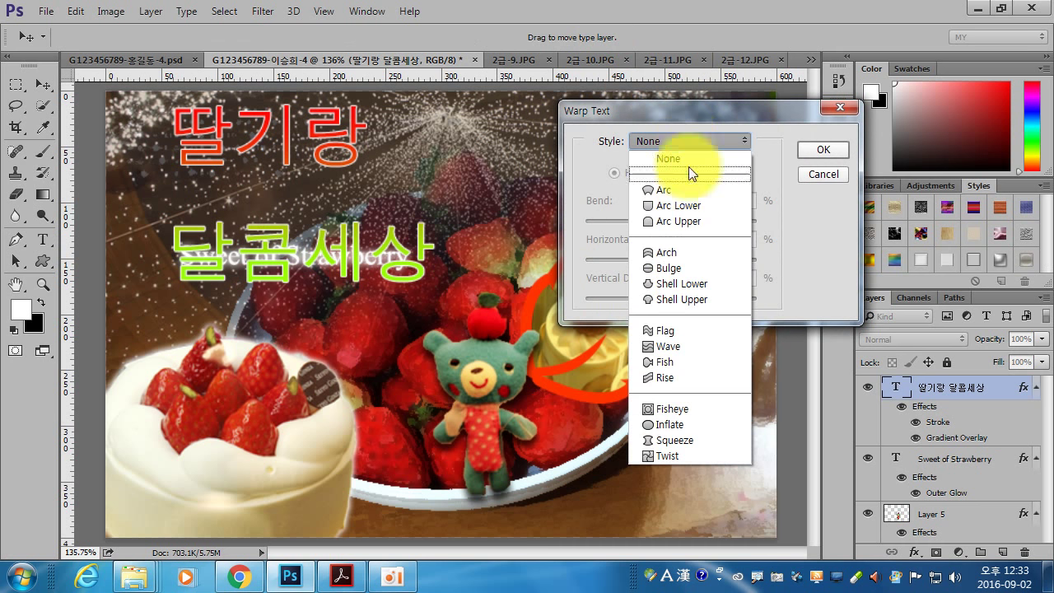
left_click(684, 201)
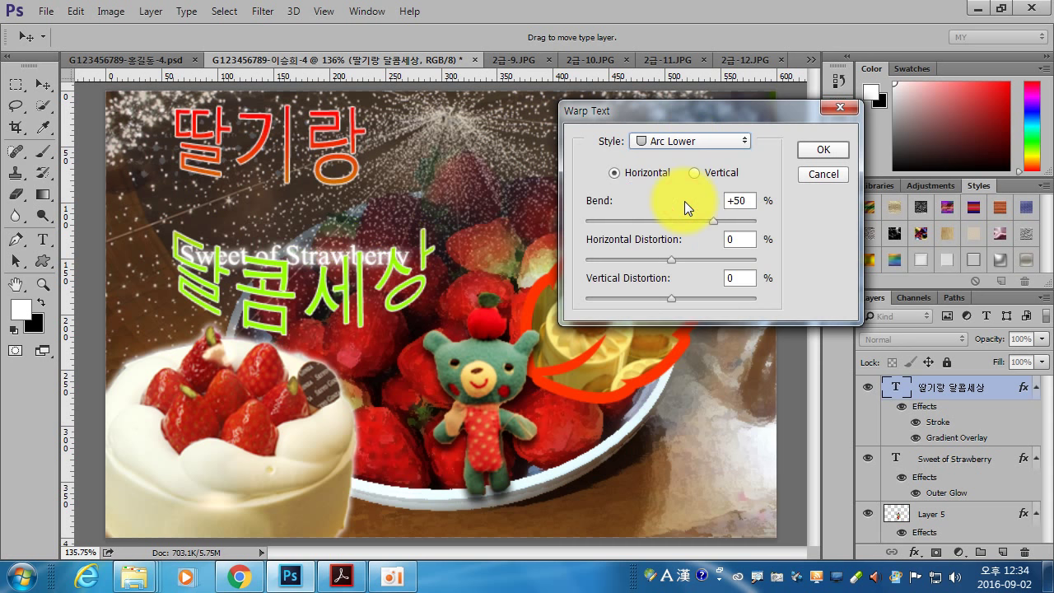
left_click(695, 144)
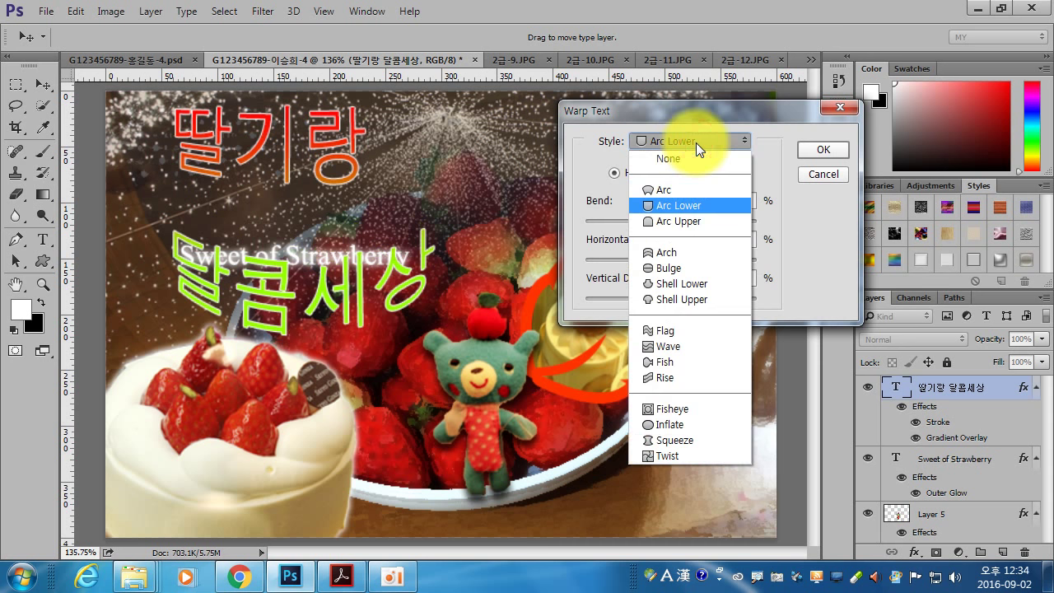
left_click(684, 284)
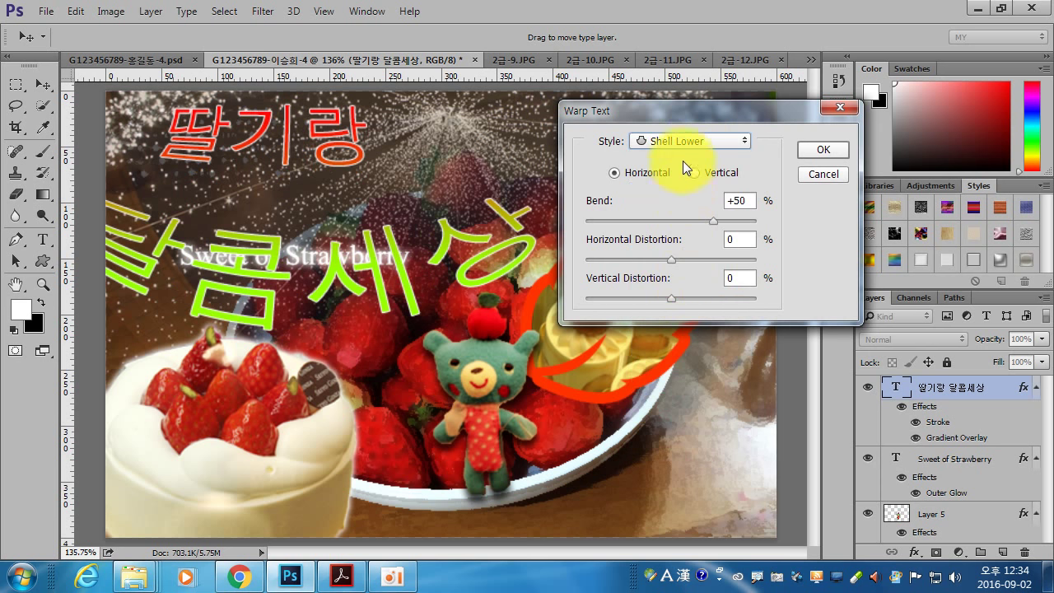
left_click(686, 139)
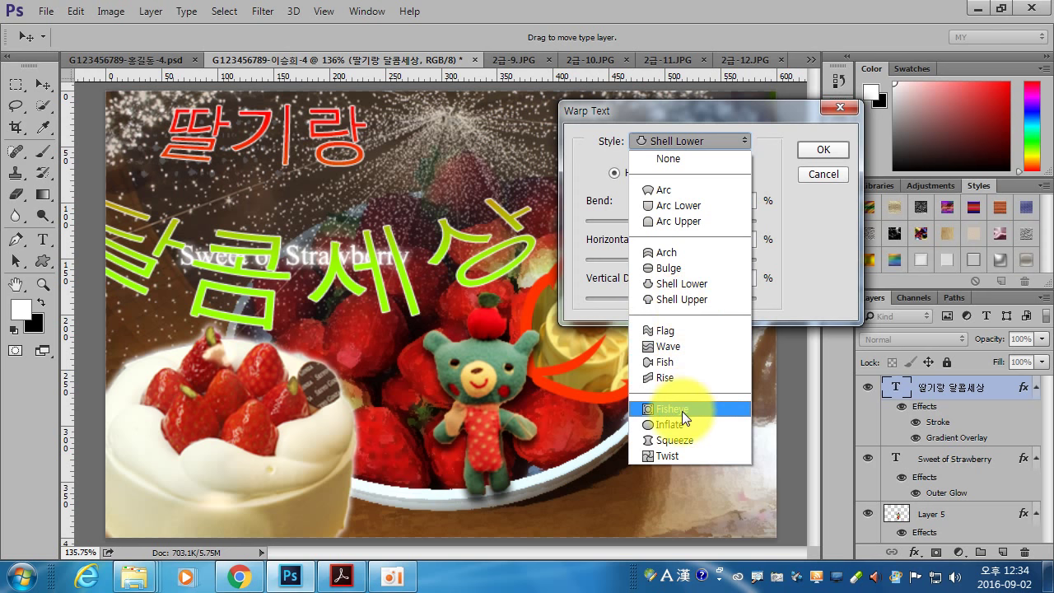
left_click(693, 438)
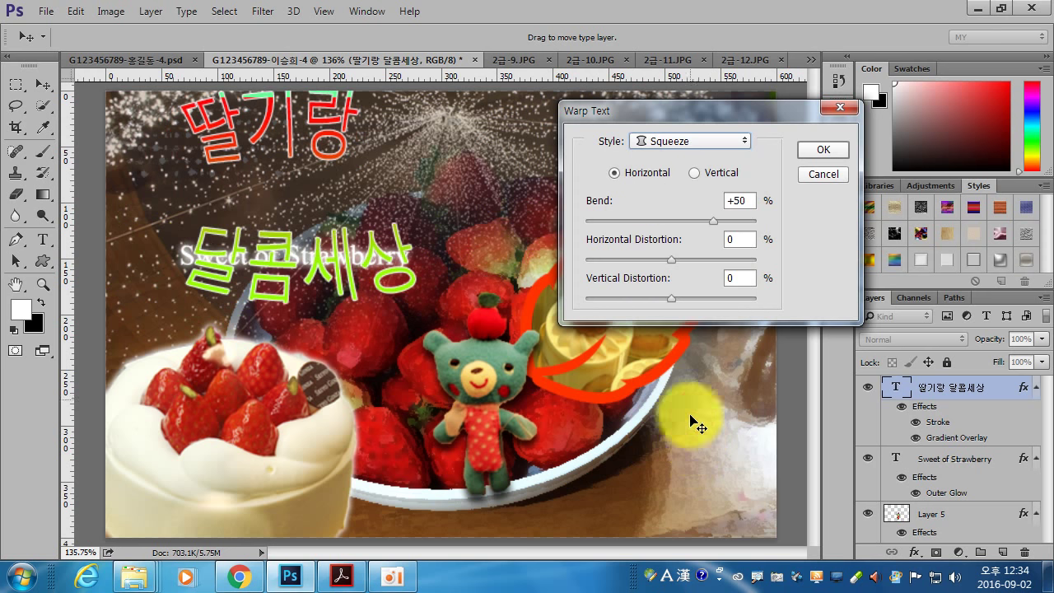
left_click(699, 142)
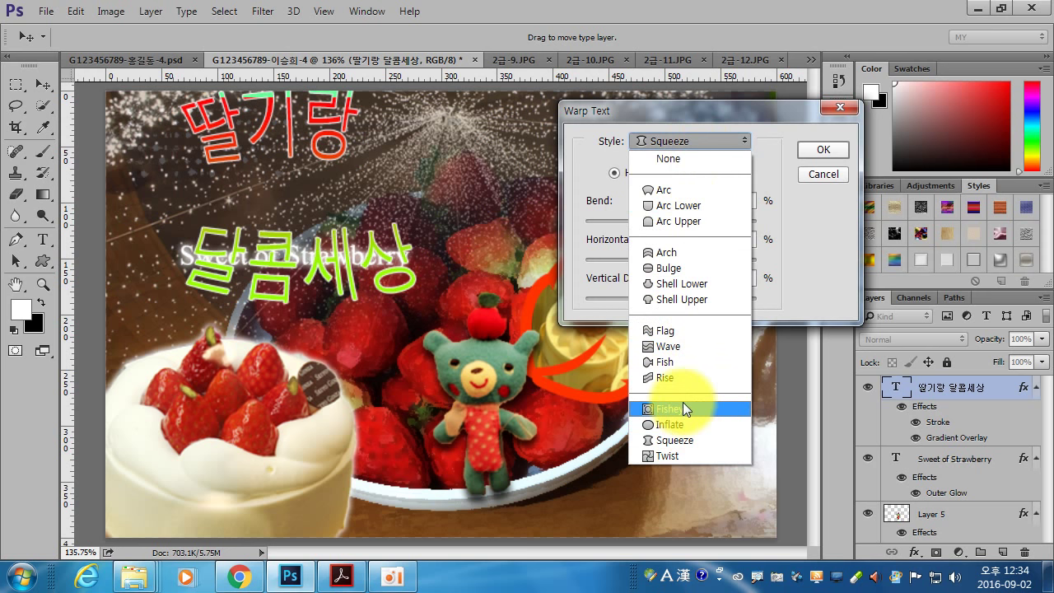
left_click(667, 363)
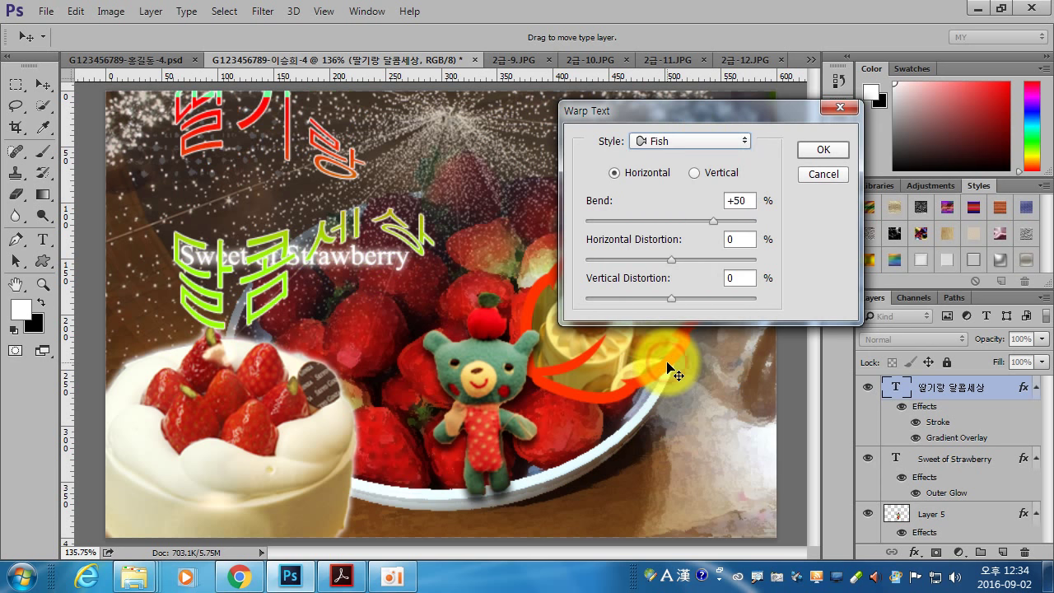
left_click(688, 138)
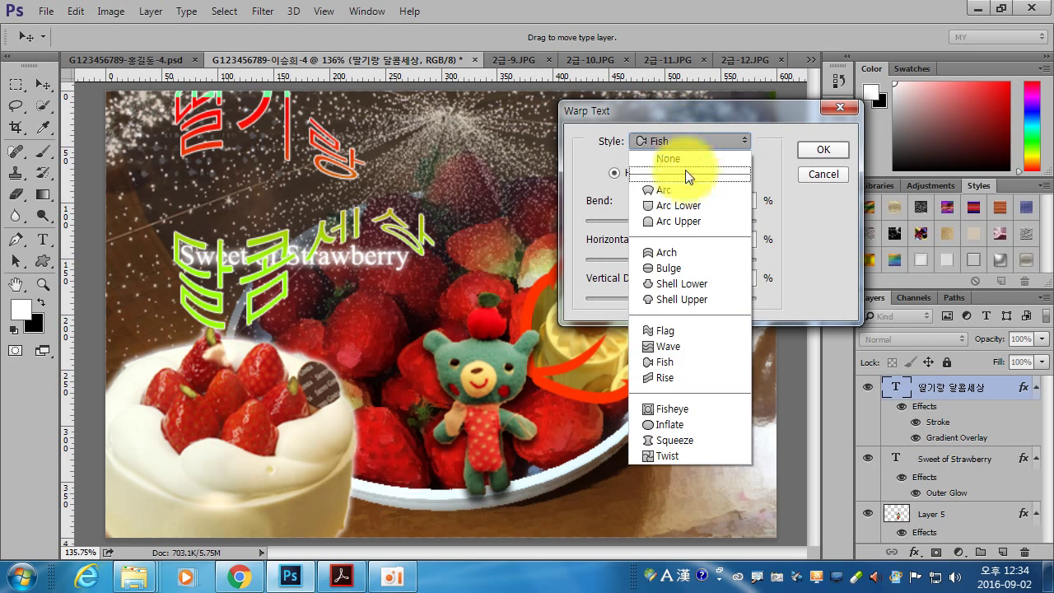
left_click(676, 266)
Settle on the Wave warp with +50 bend and accept it
left_click(675, 143)
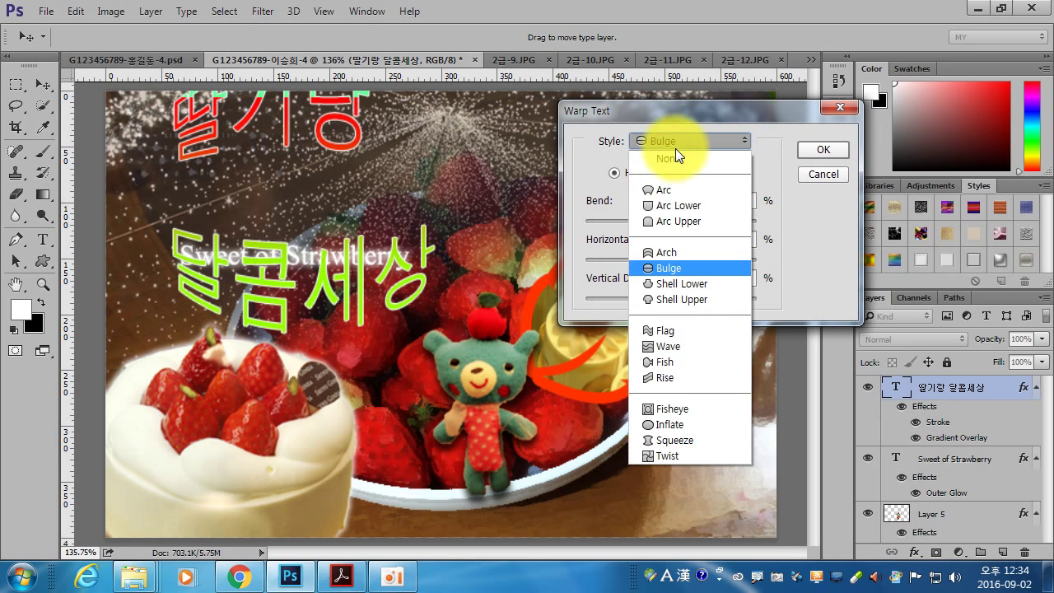
left_click(680, 346)
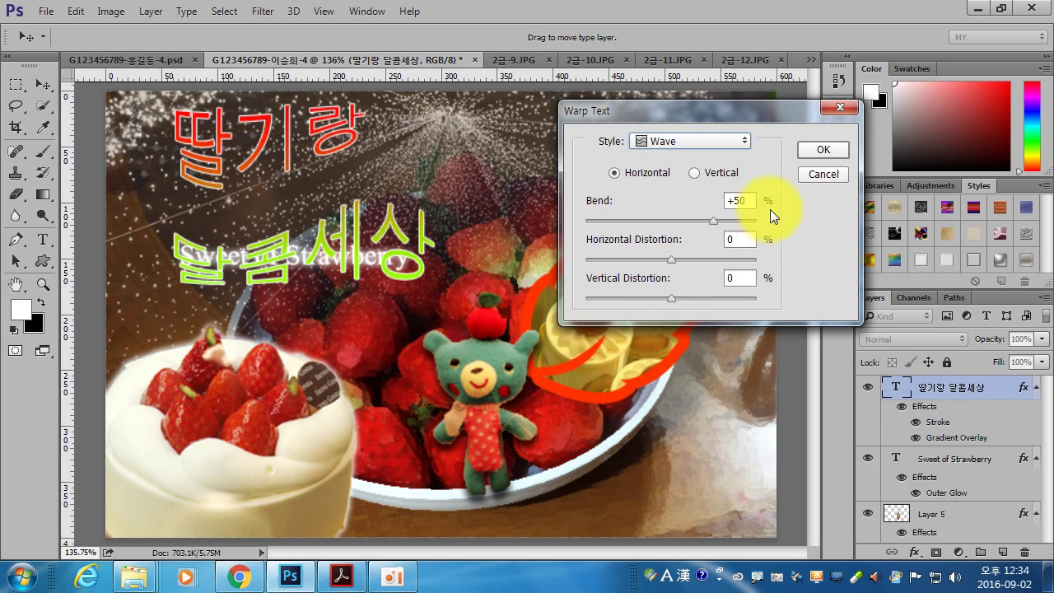
left_click(824, 150)
double_click(898, 390)
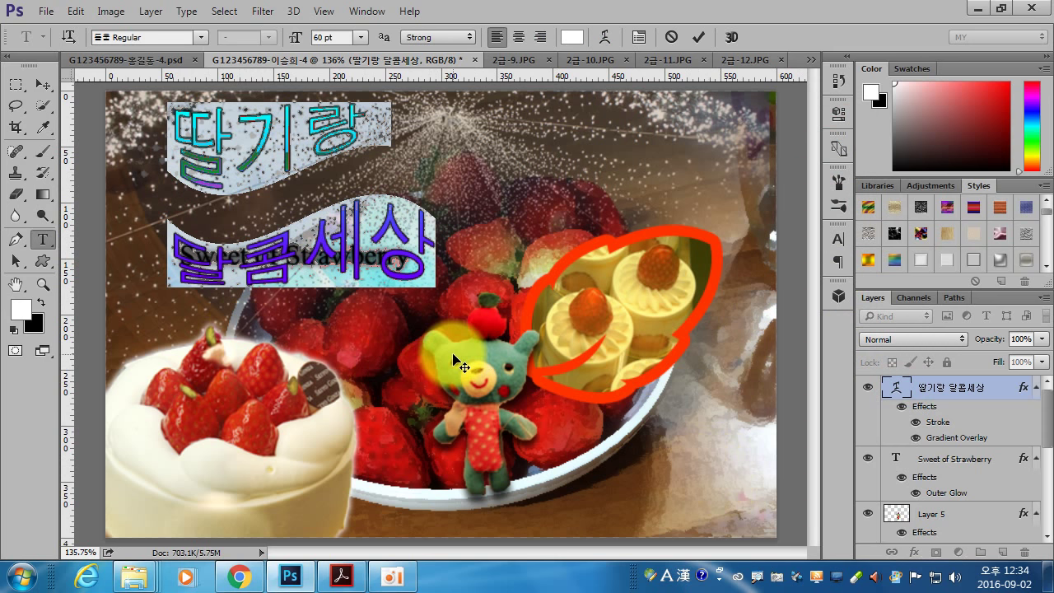
Widen the Korean title's line spacing with Alt+Down leading nudges and commit the text
key("alt+Up")
key("alt+Up")
key("alt+Up")
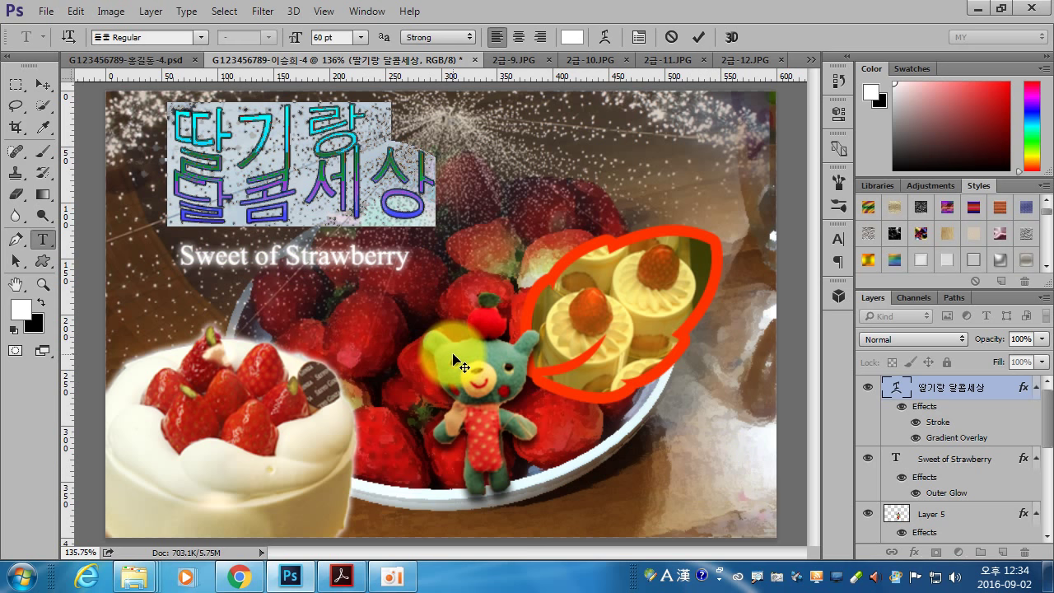
key("alt+Down")
key("alt+Down")
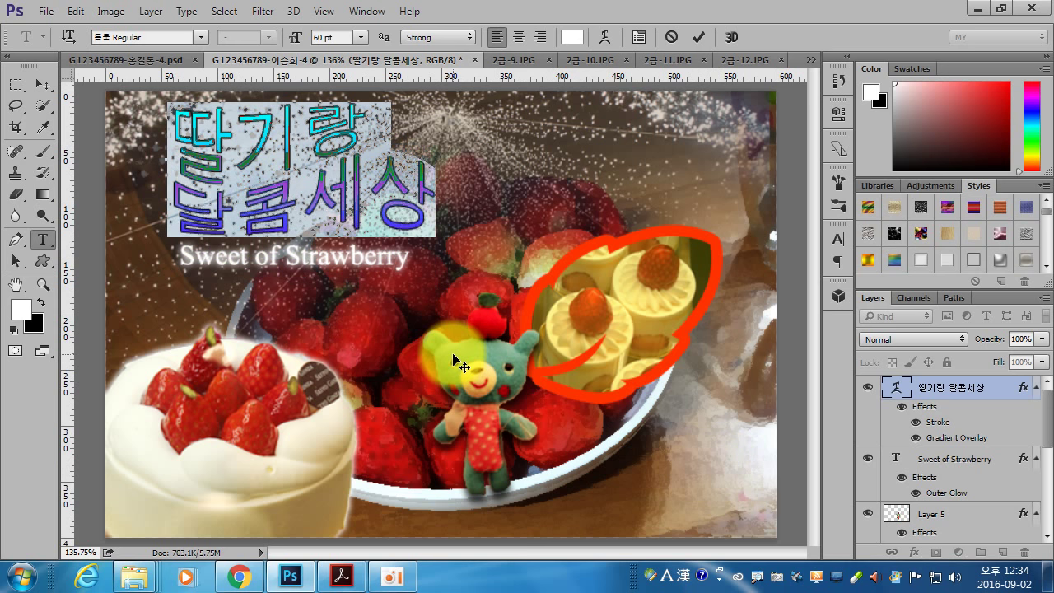
key("alt+Down")
key("alt+Down")
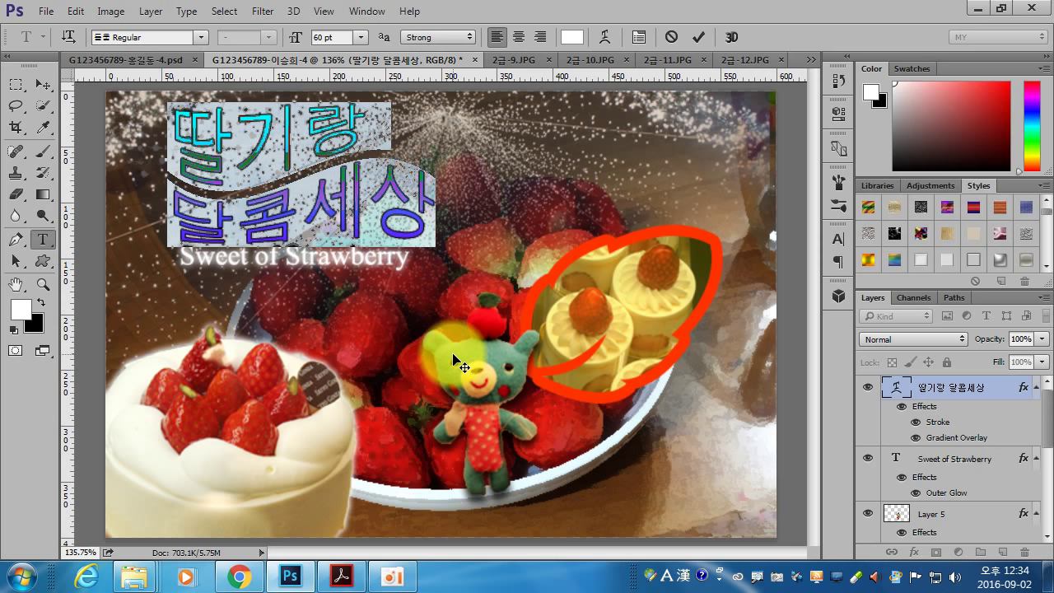
key("alt+Down")
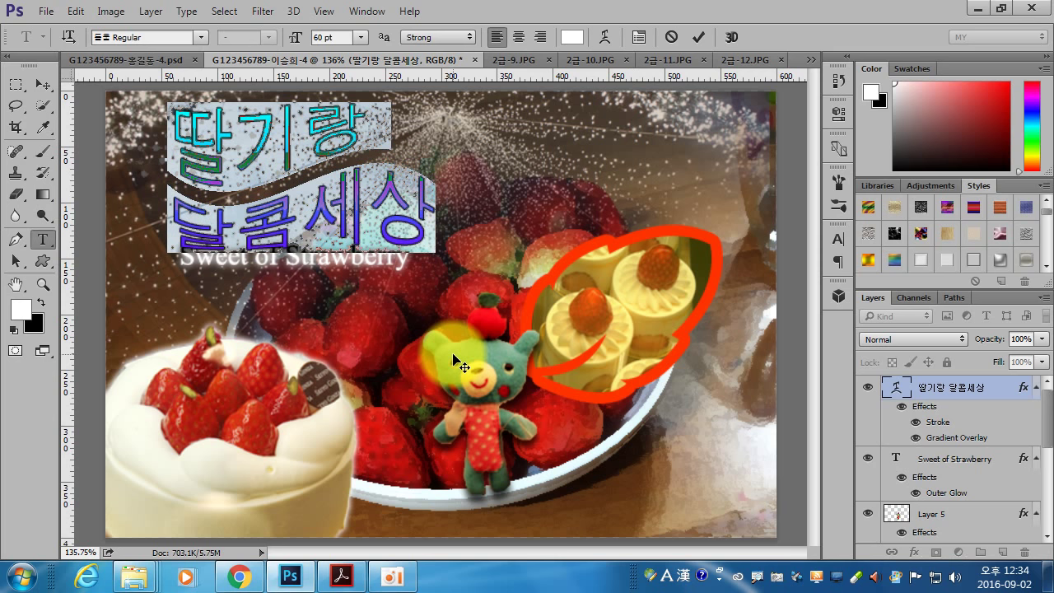
left_click(698, 37)
left_click(42, 84)
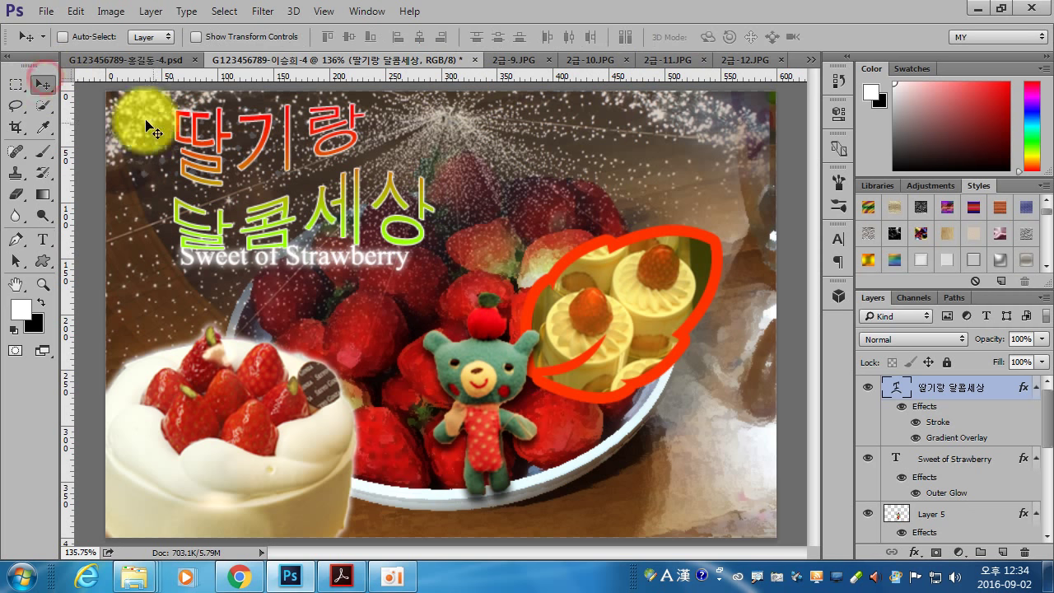
Nudge the Korean title left and down, and drop 'Sweet of Strawberry' about 19 px lower
left_click_drag(202, 170, 174, 181)
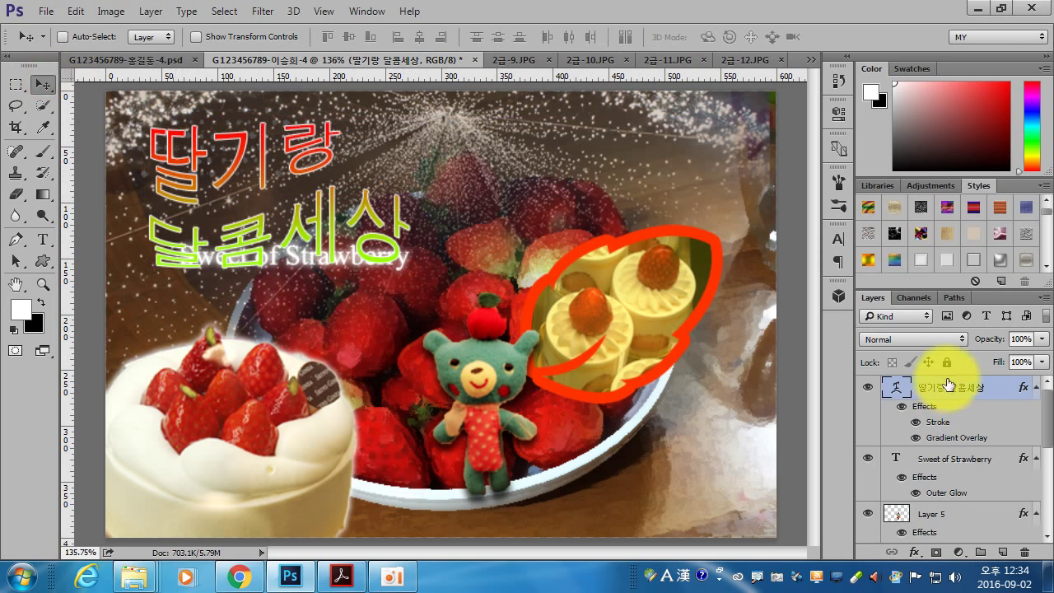
left_click(946, 458)
mouse_move(306, 270)
left_mouse_down()
mouse_move(307, 290)
mouse_move(288, 310)
left_mouse_up()
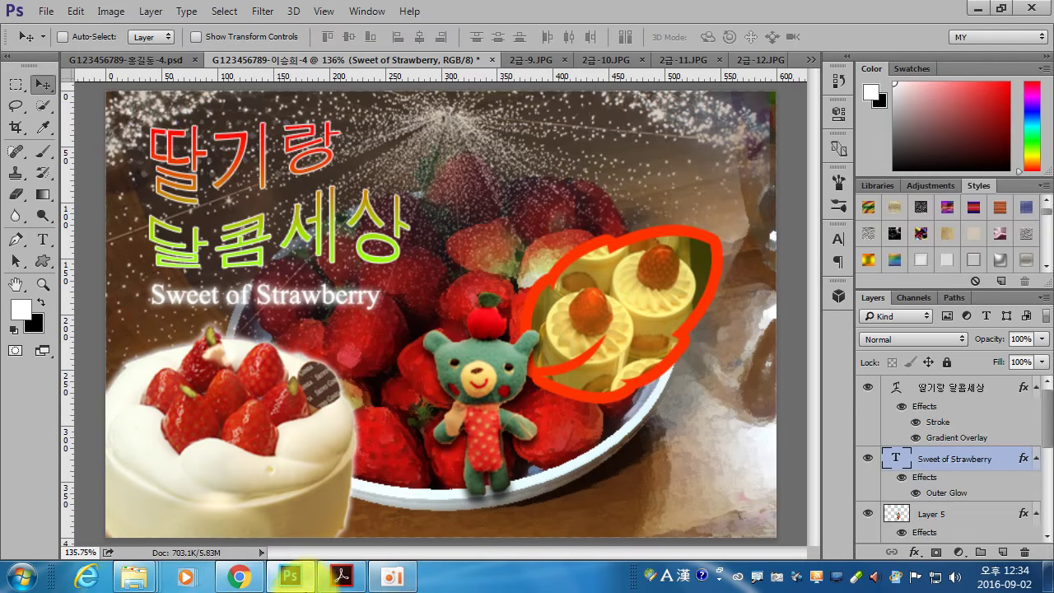
left_click(342, 576)
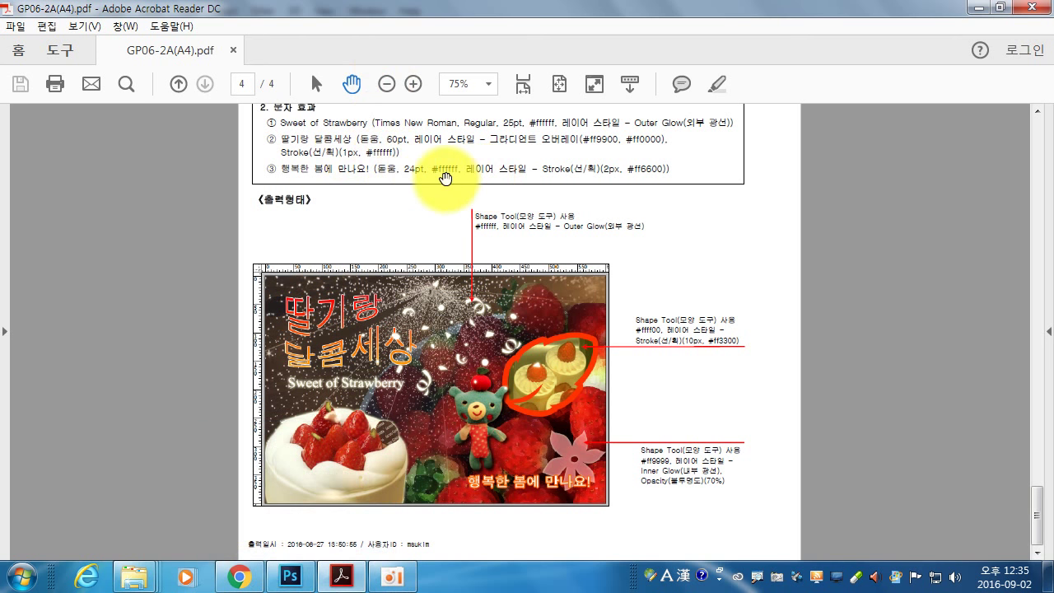
left_click(290, 577)
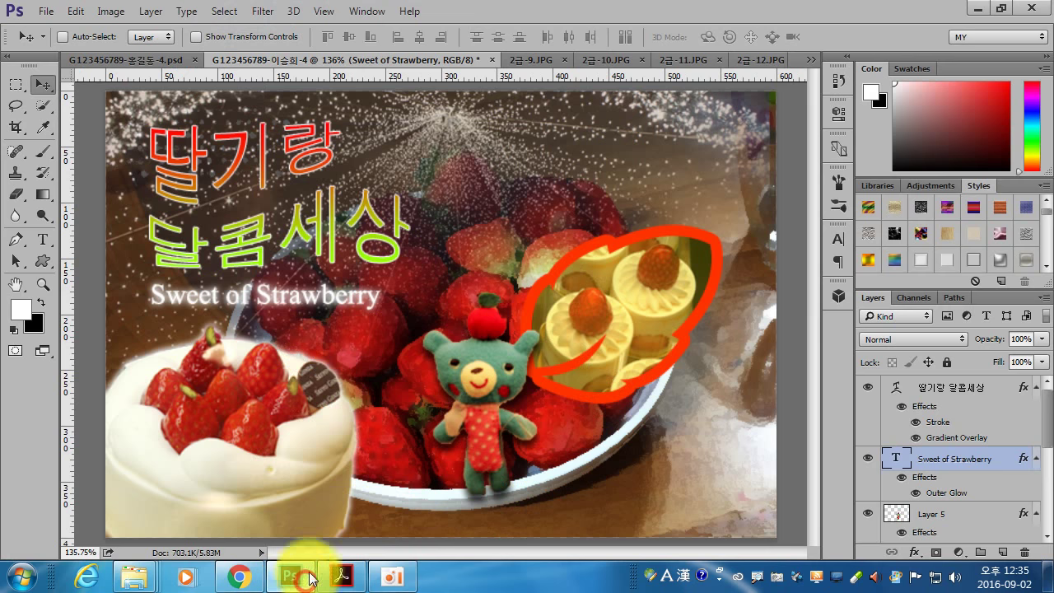
Add the white 24 pt caption '행복한 봄에 만나요' along the poster's bottom, below the bowl
left_click(43, 239)
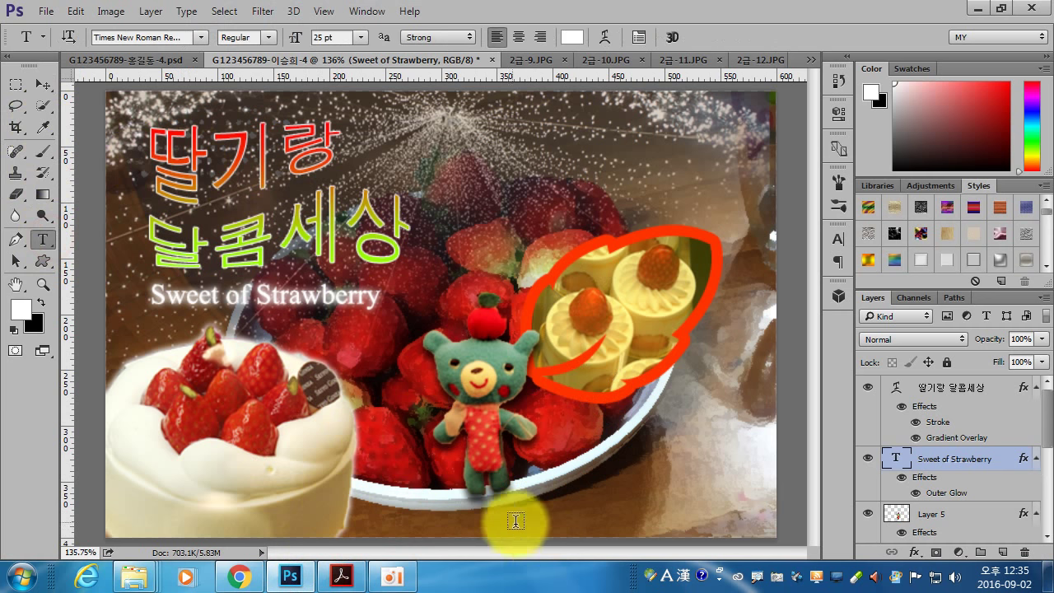
left_click(499, 494)
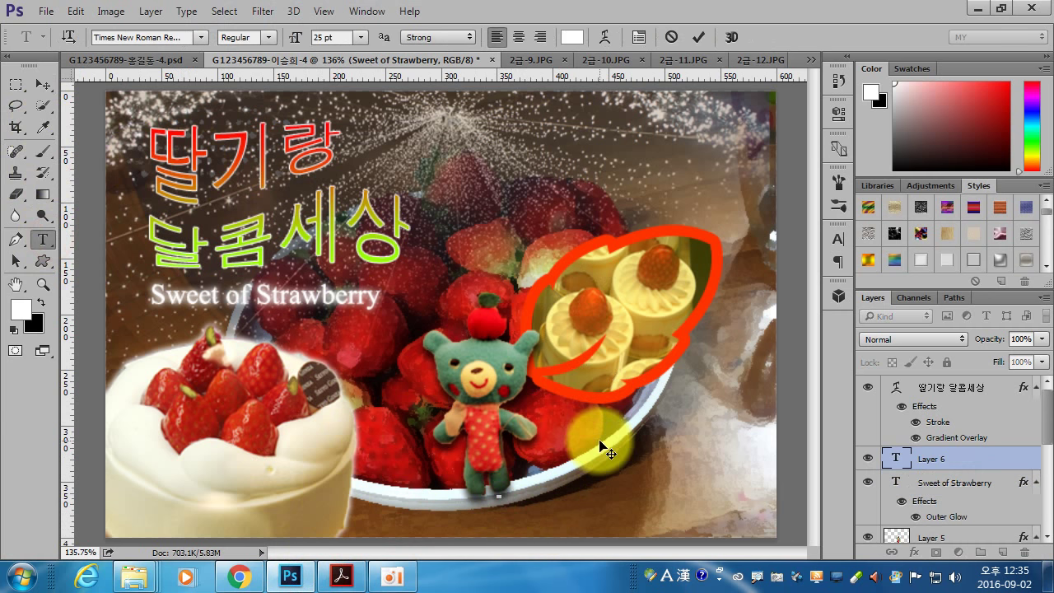
left_click(200, 37)
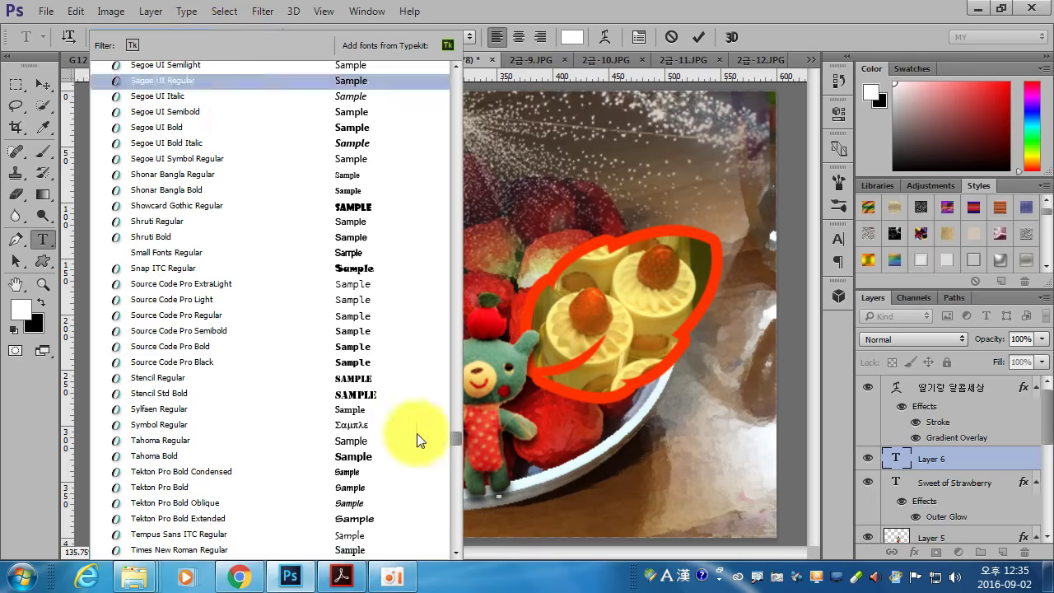
left_click_drag(454, 442, 453, 85)
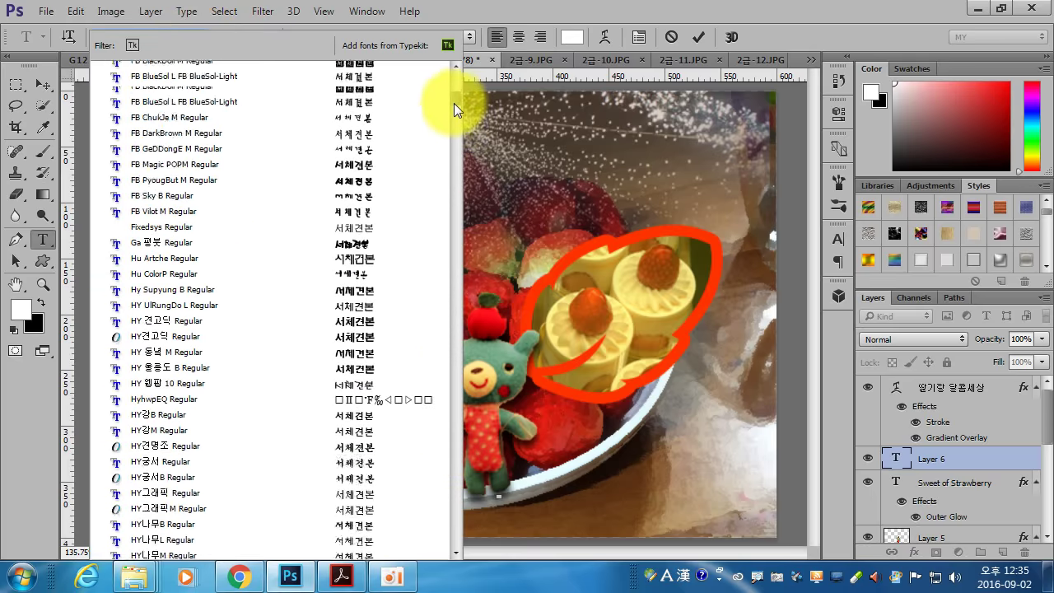
left_click_drag(453, 85, 456, 157)
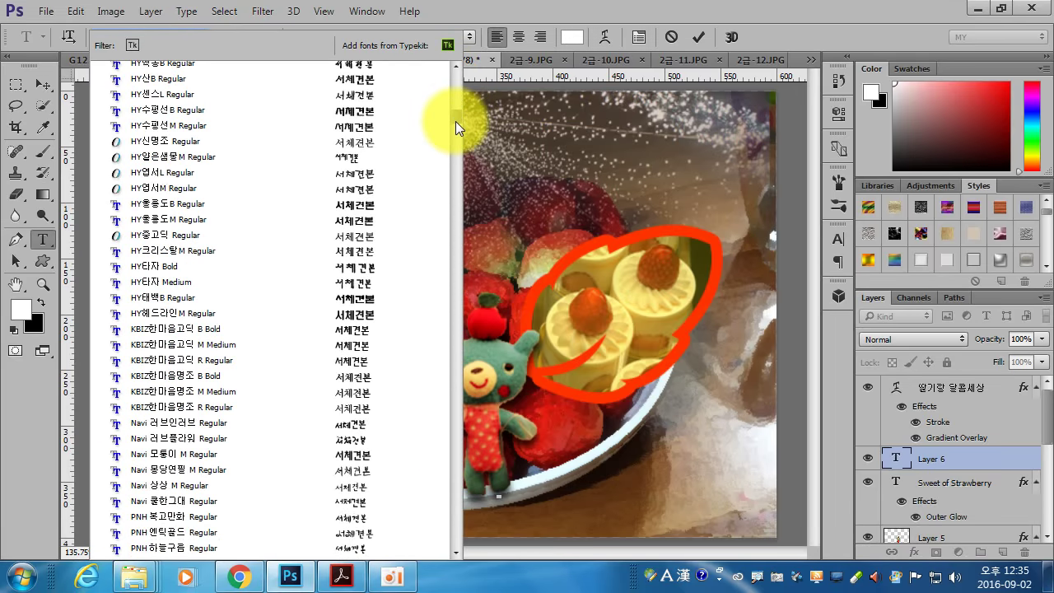
left_click(190, 362)
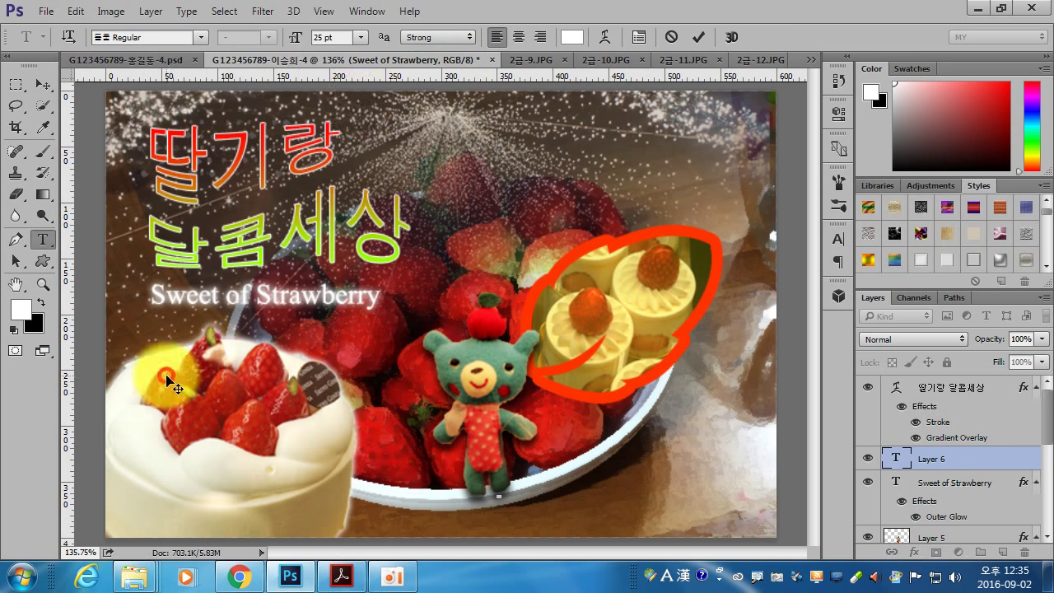
type("24")
key("Return")
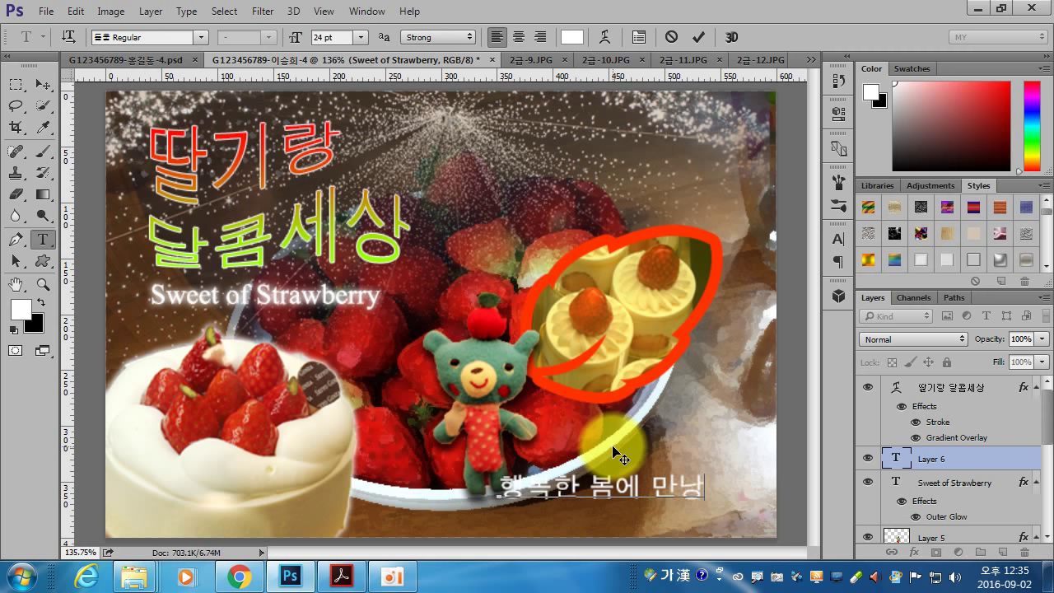
type("나요")
key("ctrl+Return")
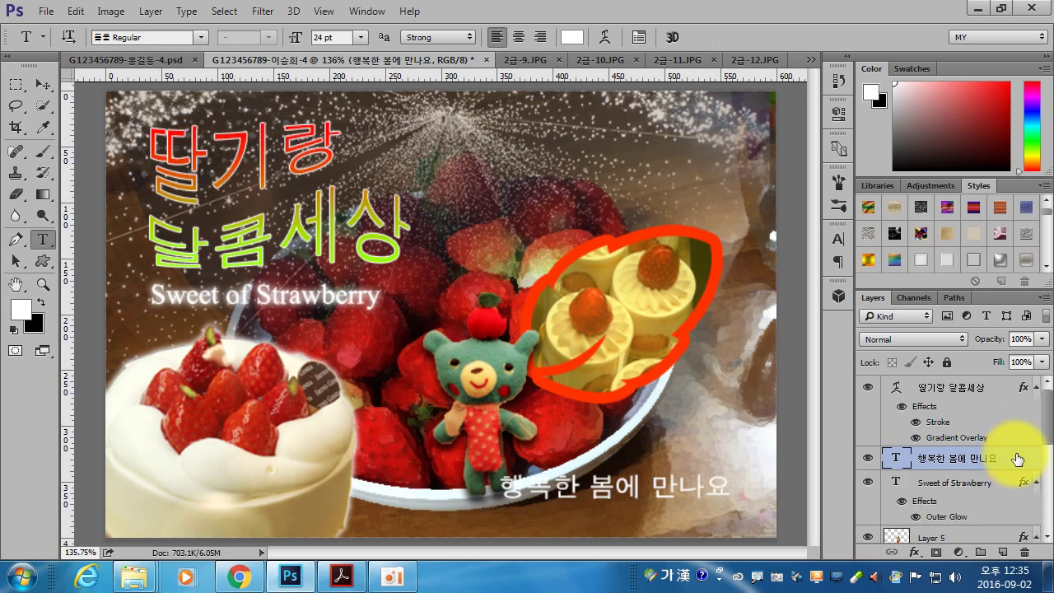
Outline the '행복한 봄에 만나요' caption with a 2 px #ff6600 orange stroke
double_click(1020, 463)
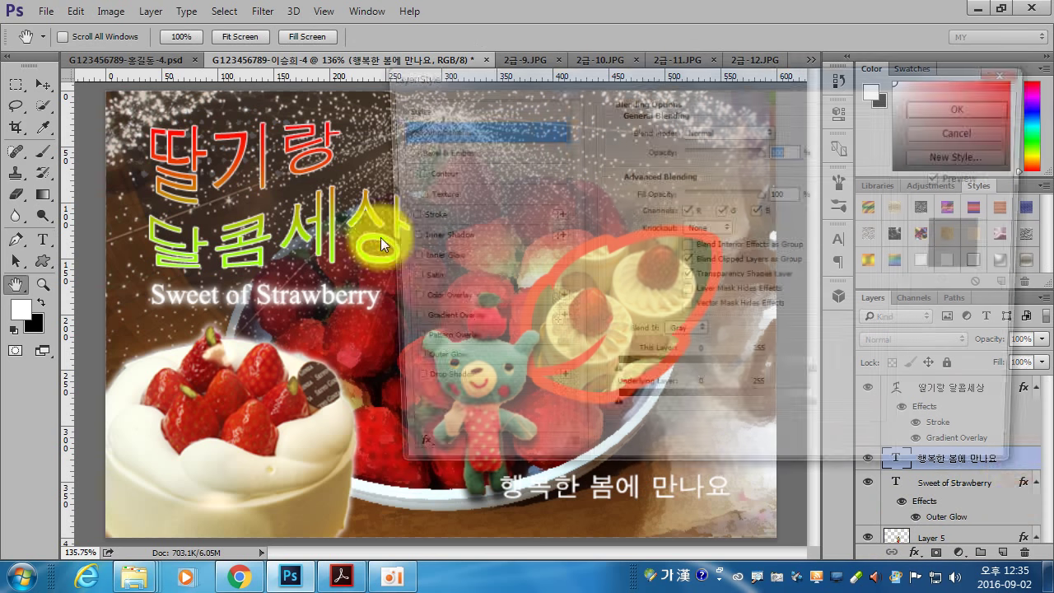
left_click(418, 214)
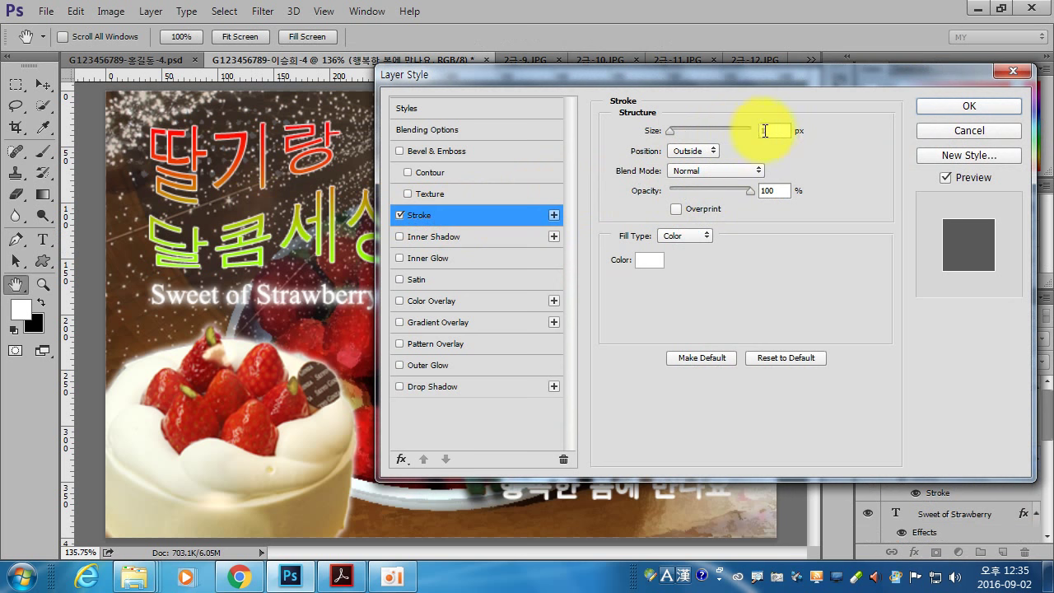
type("2")
left_click(649, 260)
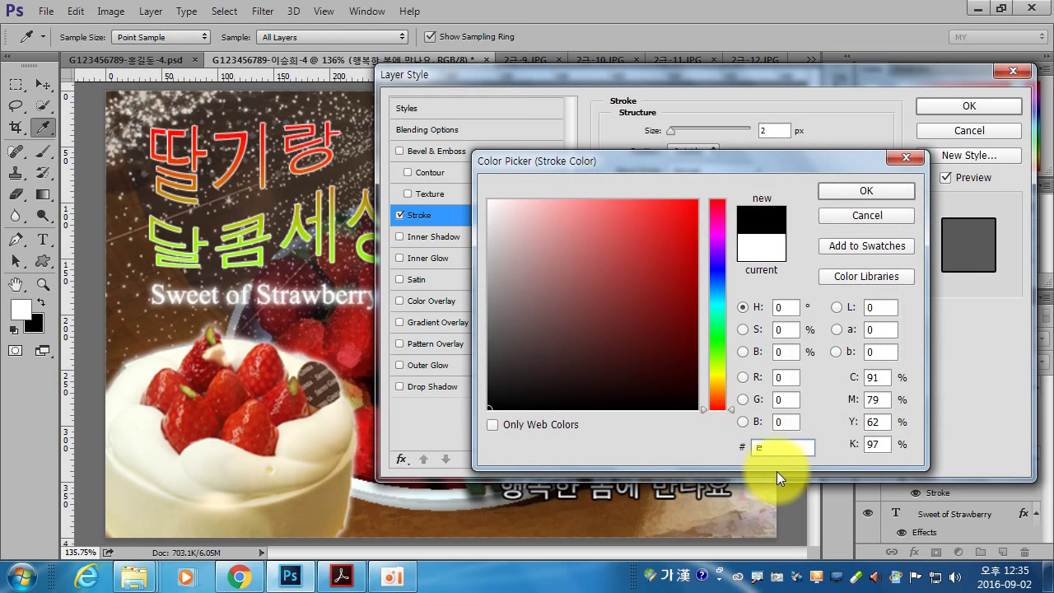
key("Hangul")
type("ff66")
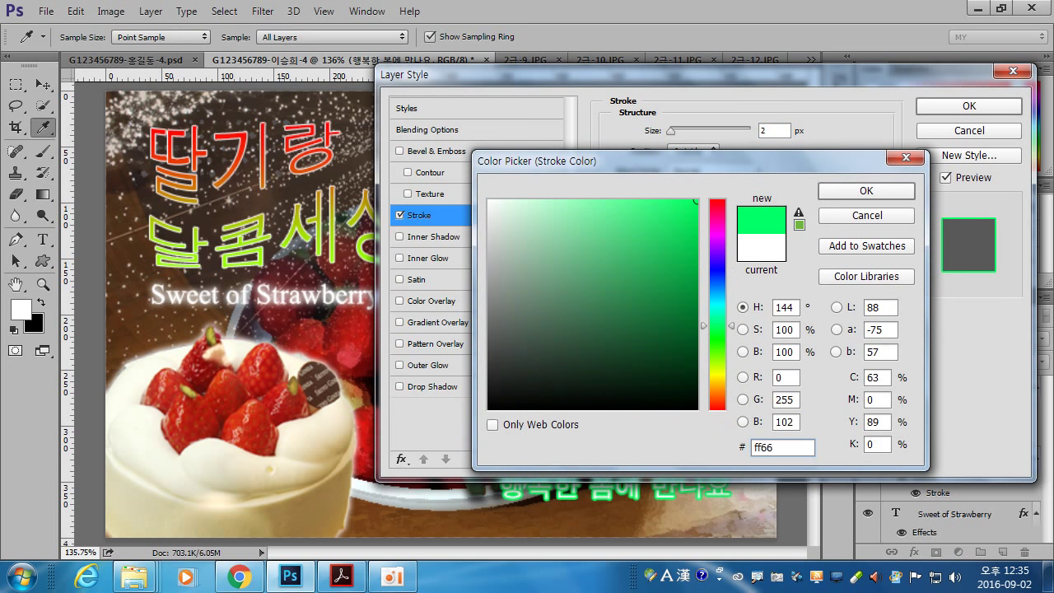
type("00")
left_click(888, 197)
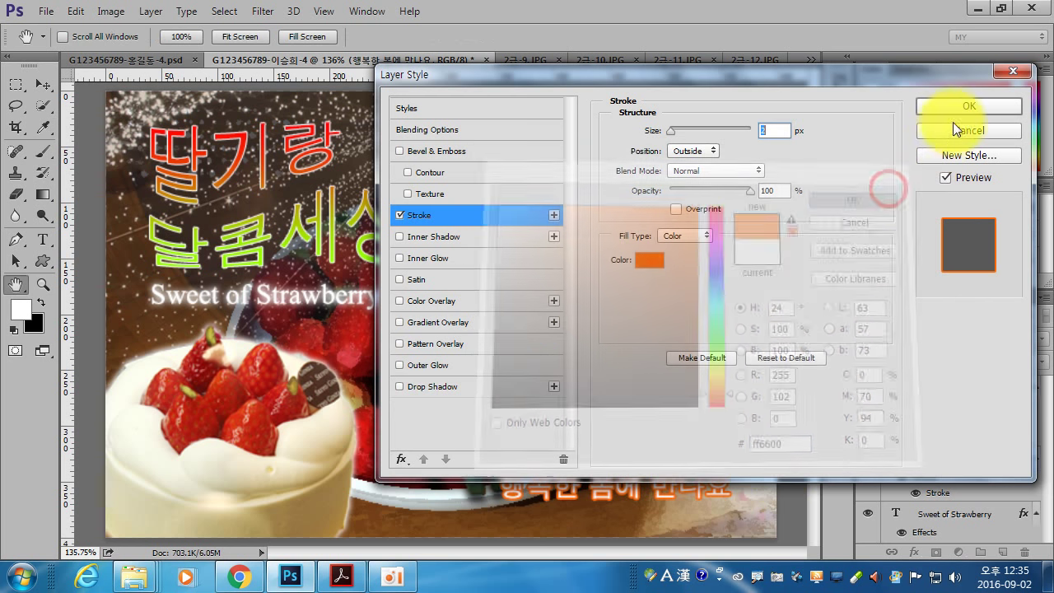
left_click(970, 104)
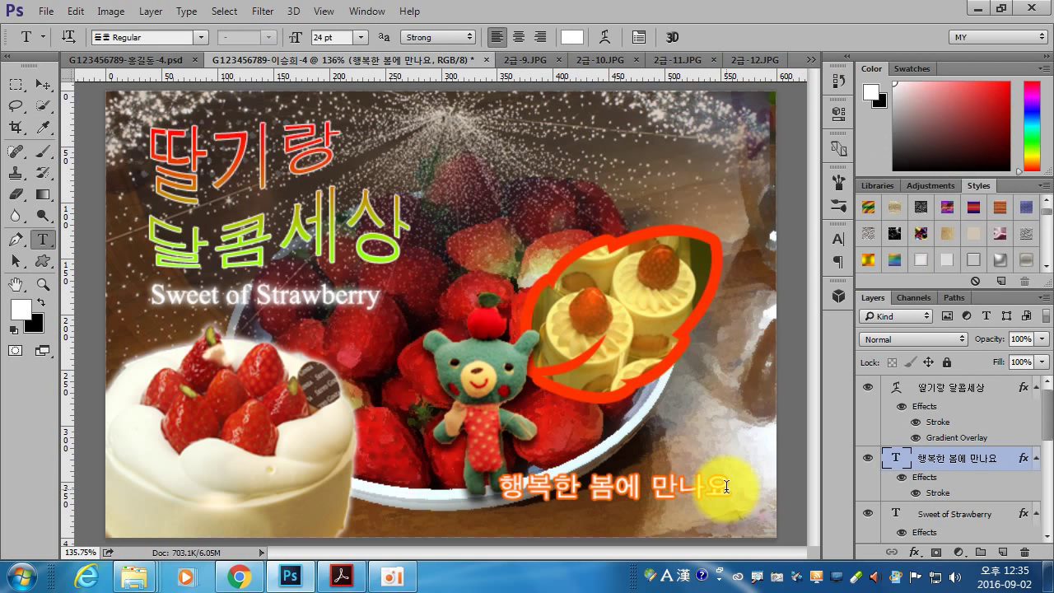
Review the sample poster's outer-glow and inner-glow flower notes on page 4 of the reference PDF
left_click(341, 576)
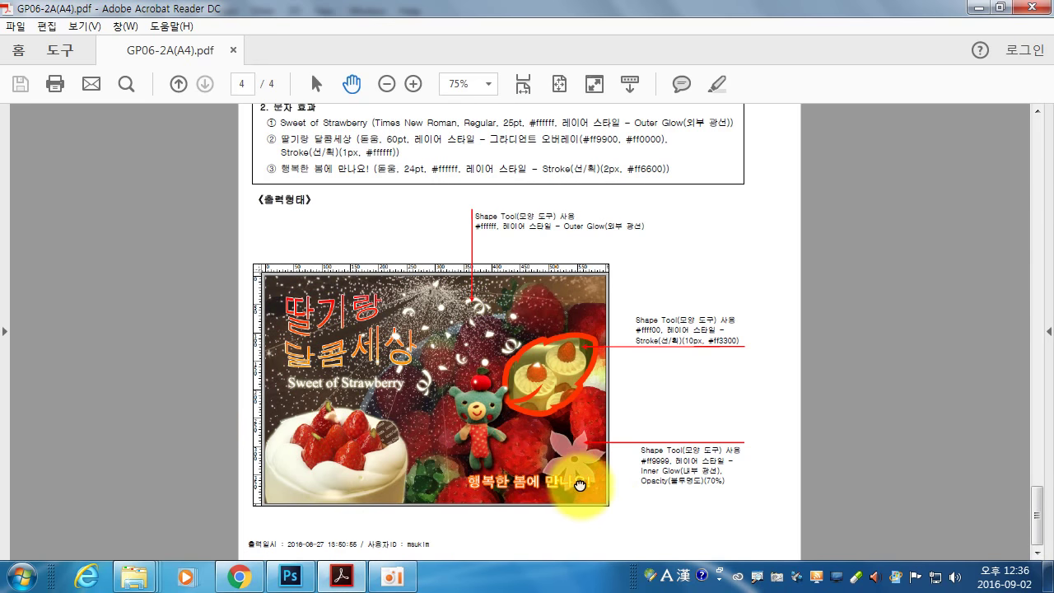
left_click_drag(600, 486, 599, 484)
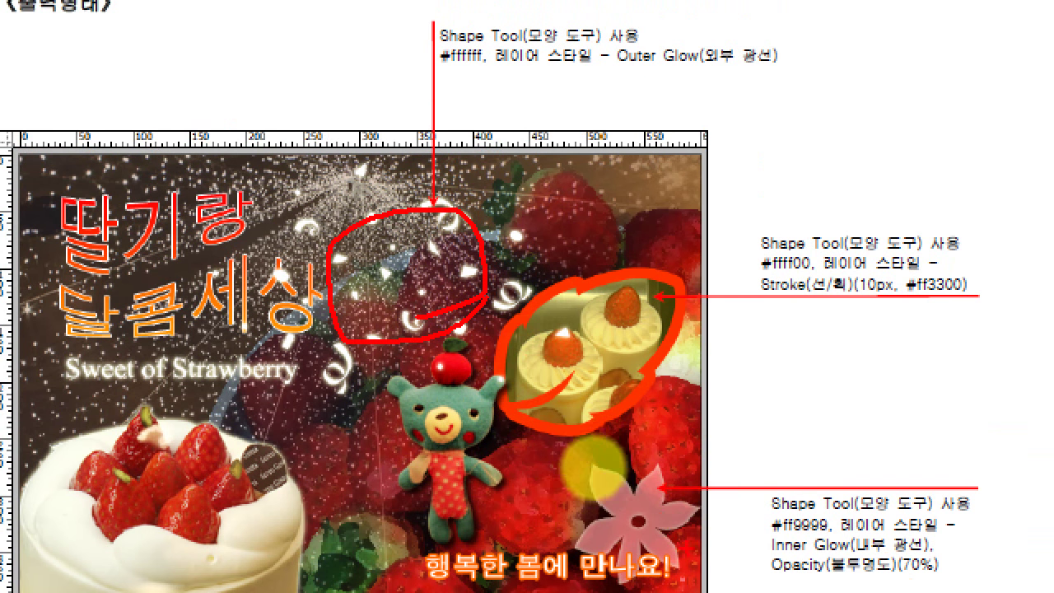
left_click_drag(605, 476, 704, 468)
left_click_drag(420, 288, 477, 230)
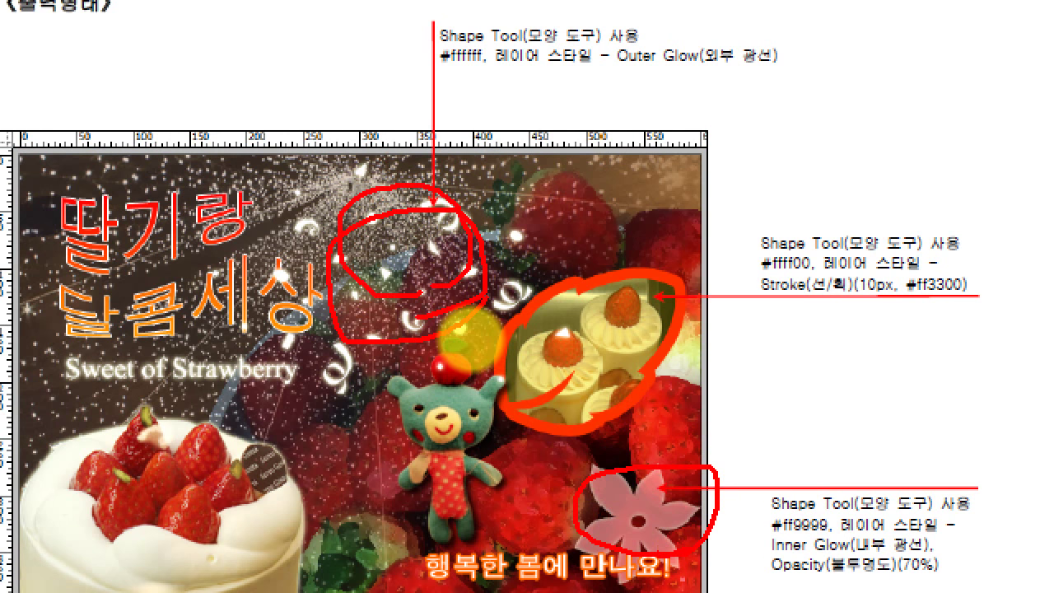
left_click_drag(444, 70, 471, 71)
left_click_drag(605, 71, 707, 71)
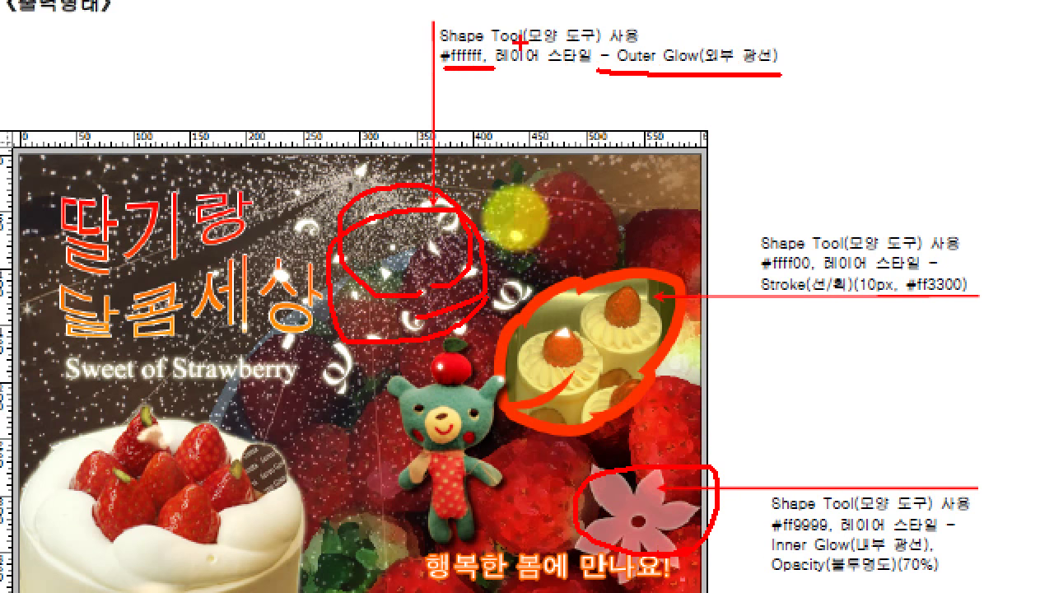
key("Escape")
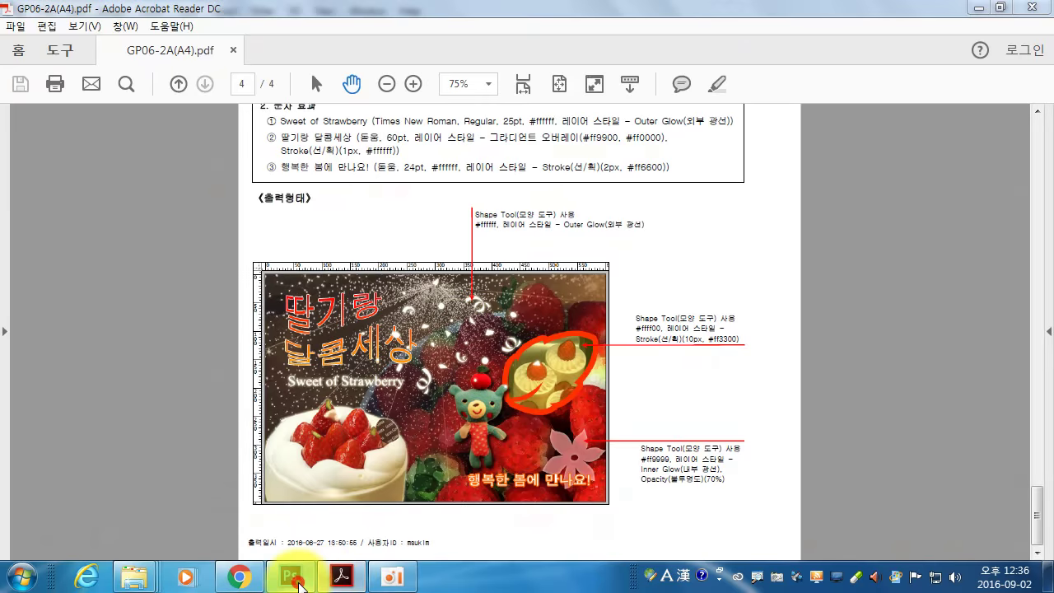
left_click(290, 576)
Try drawing an ornament custom shape over the poster, then undo it
left_click(46, 268)
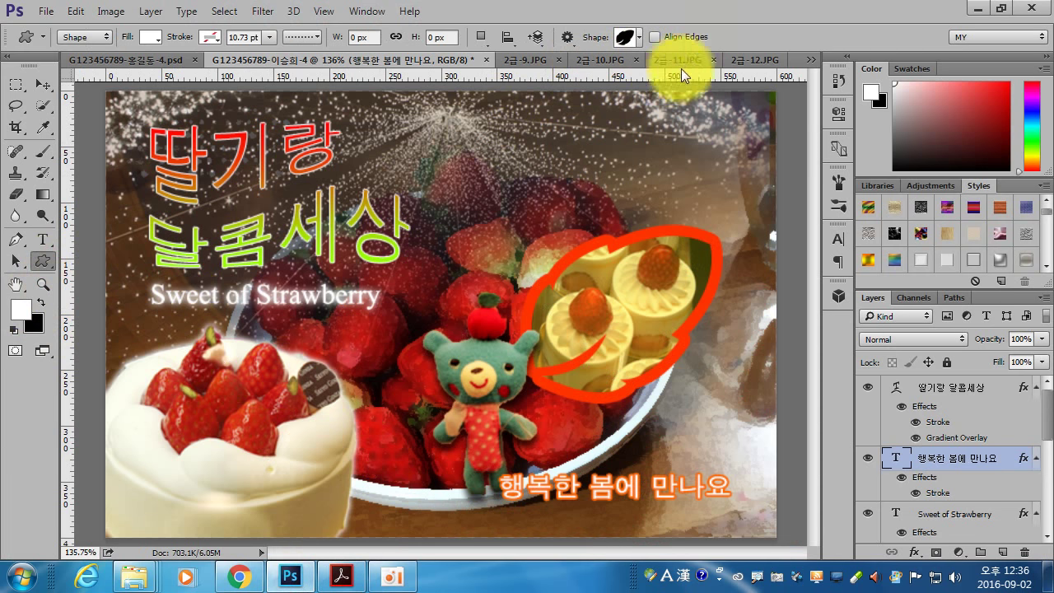
left_click(636, 38)
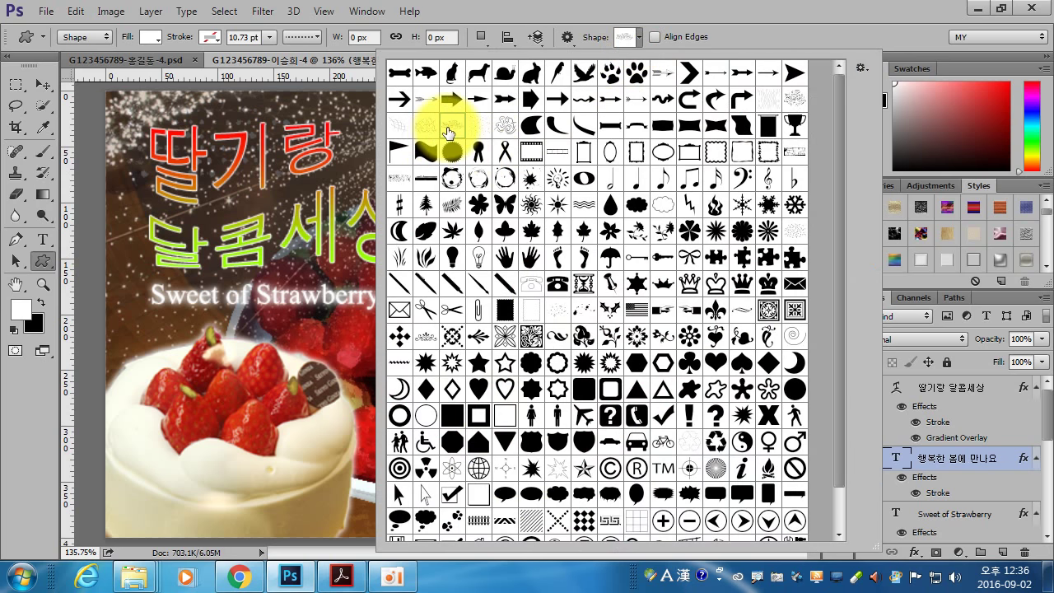
left_click(795, 101)
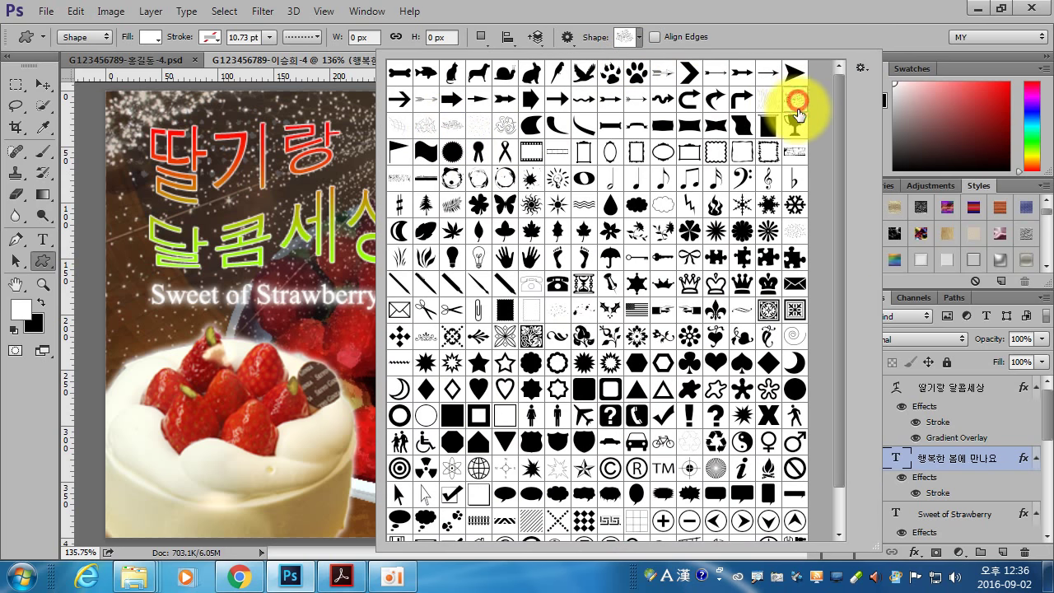
double_click(795, 100)
left_click_drag(436, 167, 629, 350)
key("ctrl+z")
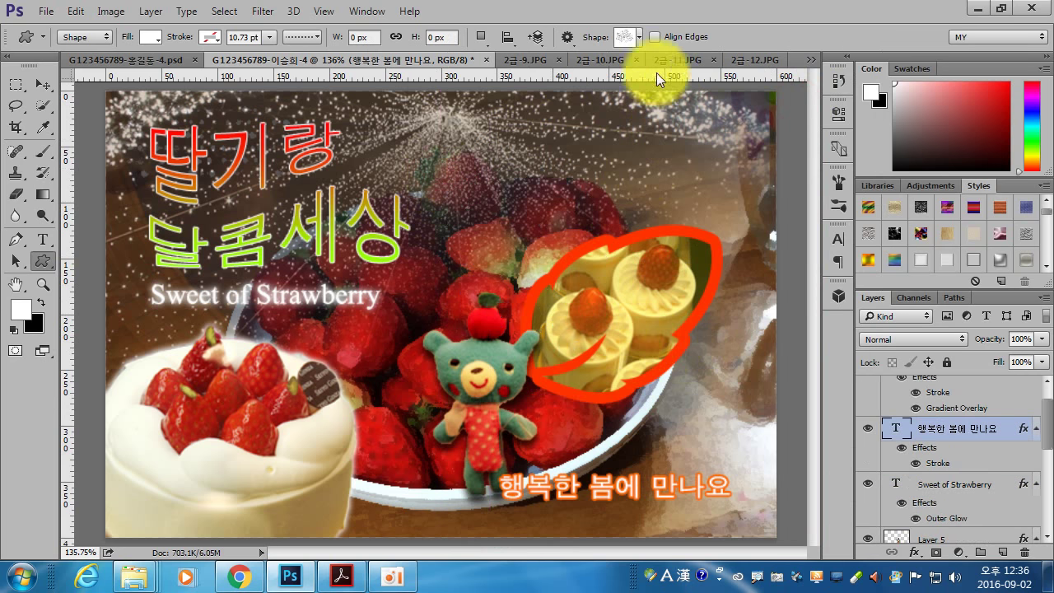
Try two more preset shapes, including a dotted sparkle, undoing each one
left_click(636, 39)
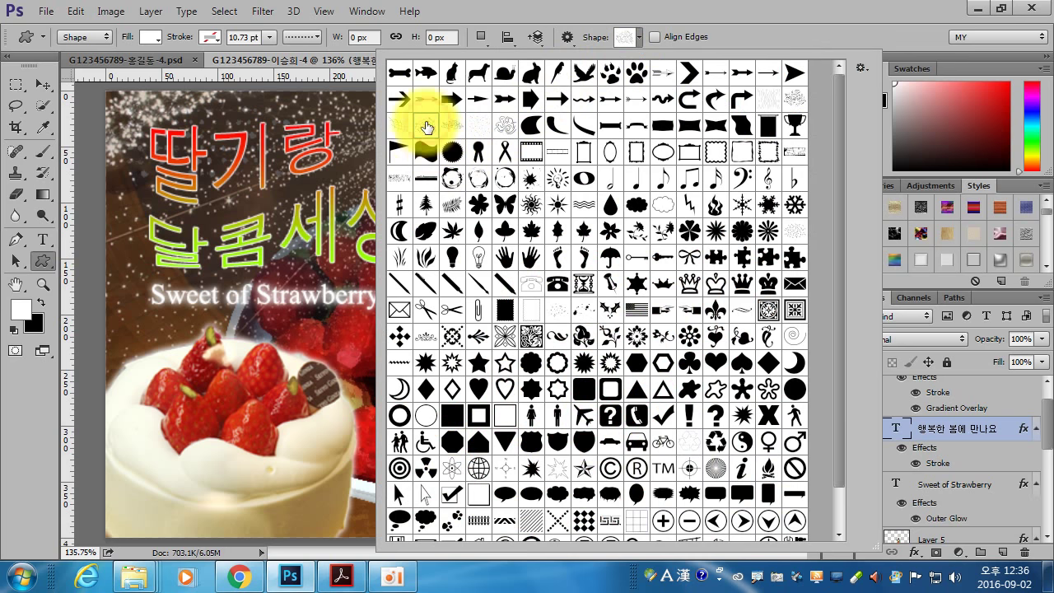
double_click(424, 130)
left_click_drag(412, 104, 576, 265)
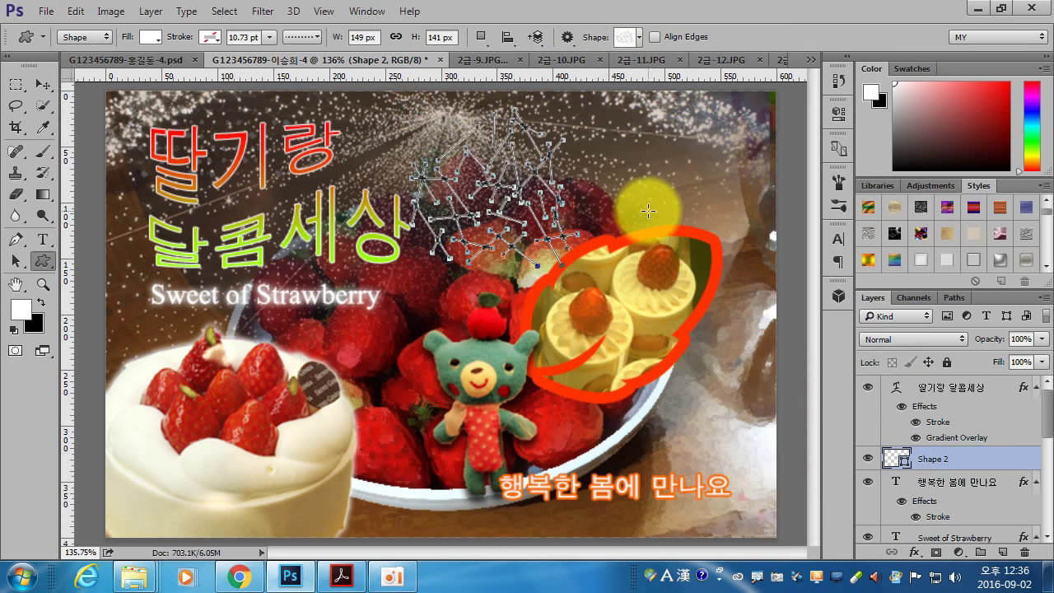
key("ctrl+z")
left_click(638, 39)
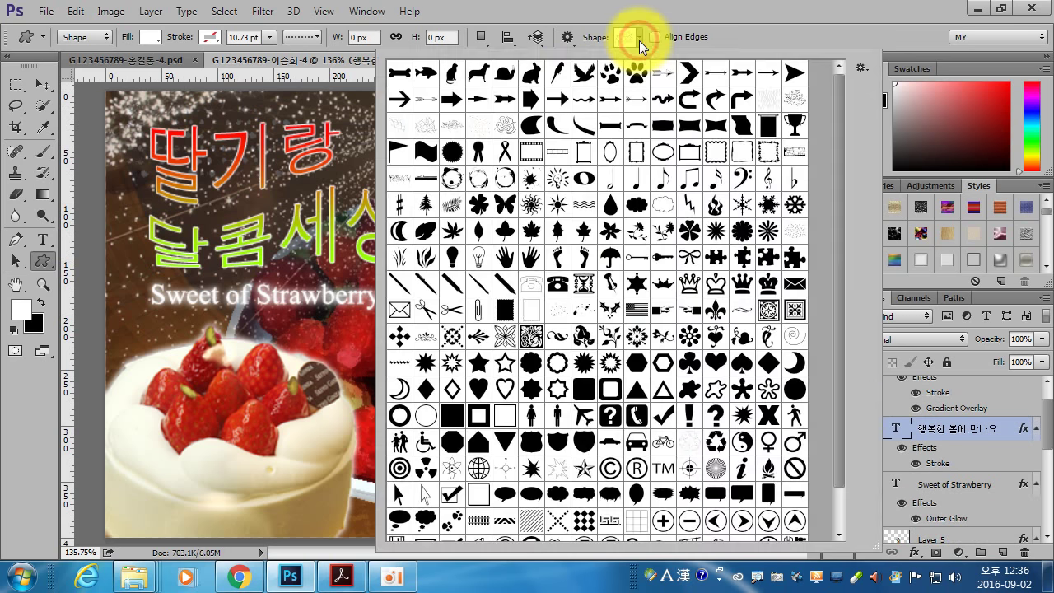
double_click(480, 132)
left_click_drag(424, 115, 610, 295)
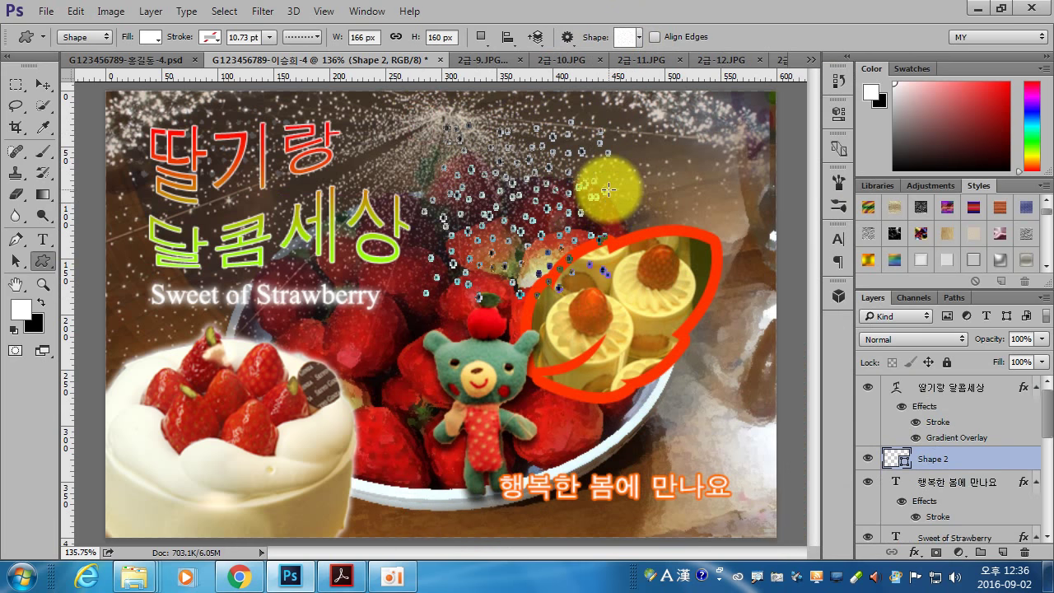
key("ctrl+z")
Show shapes as large thumbnails and draw the splatter confetti near the top centre
left_click(640, 38)
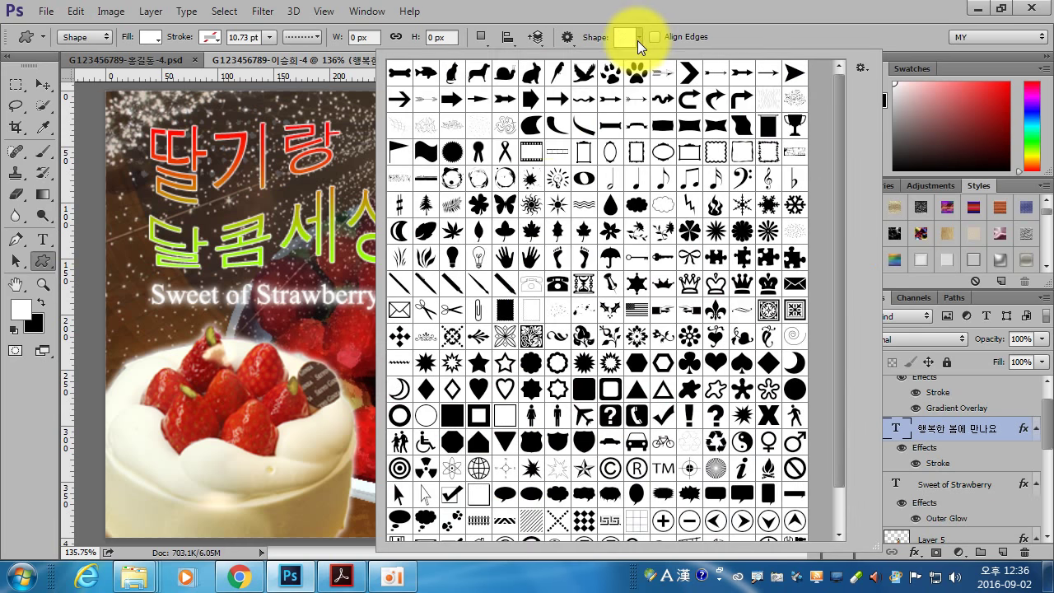
left_click(861, 68)
left_click(896, 136)
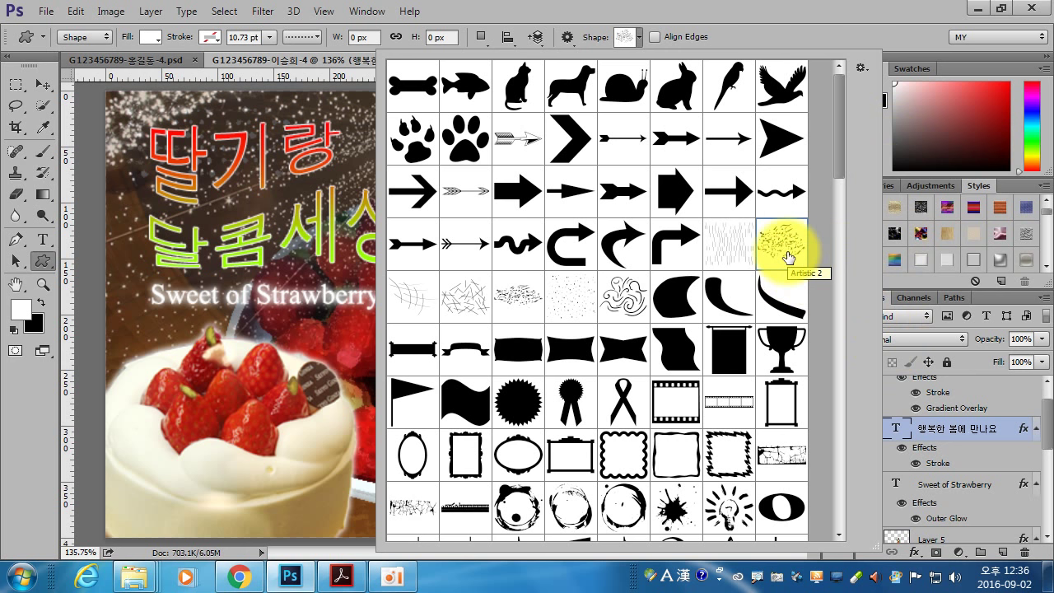
mouse_move(787, 257)
left_mouse_down()
mouse_move(829, 184)
mouse_move(845, 331)
left_mouse_up()
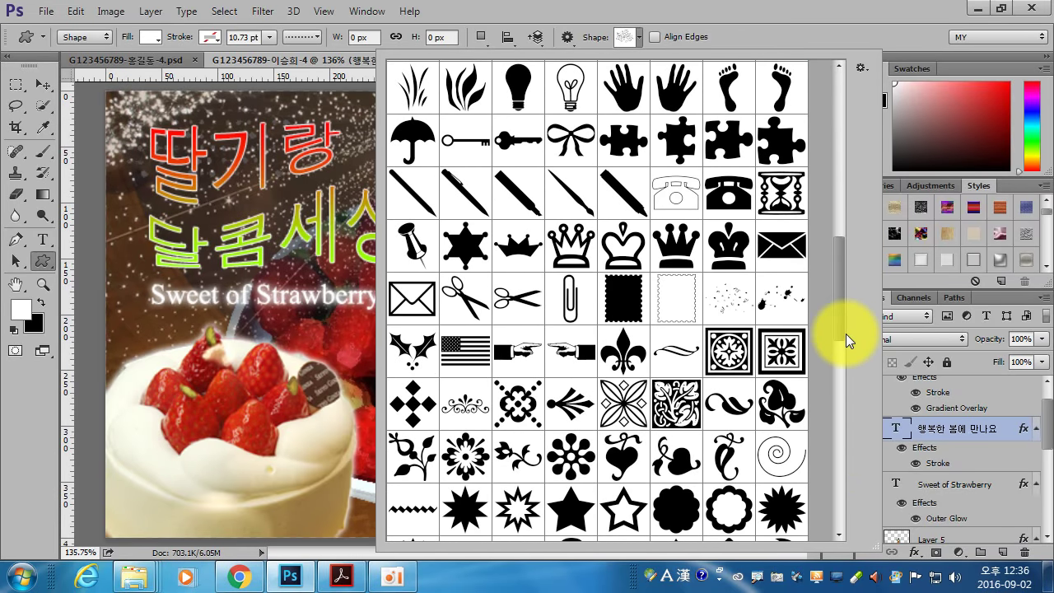
left_click(729, 294)
double_click(729, 296)
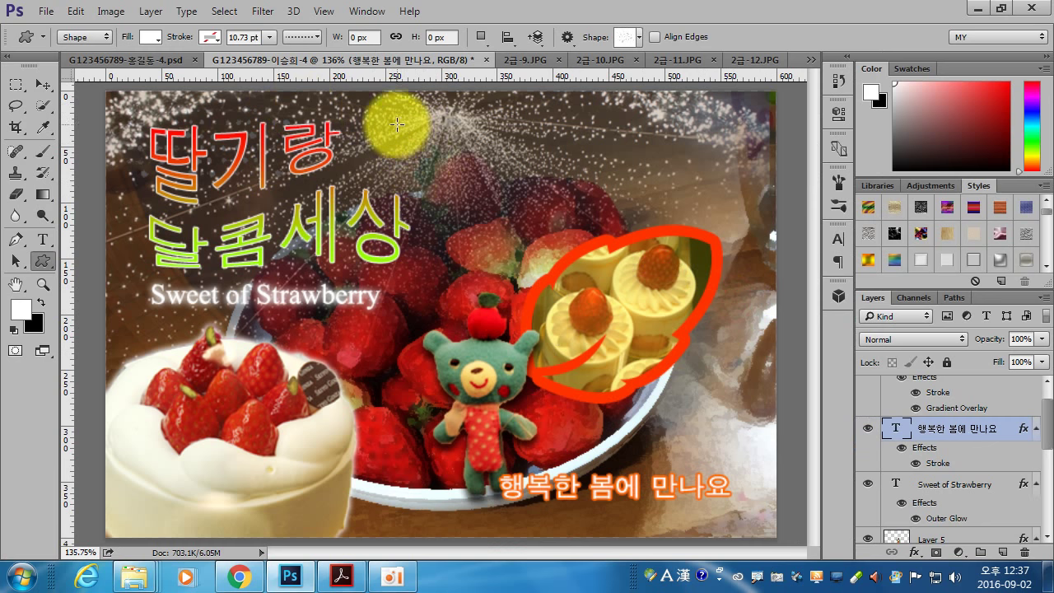
mouse_move(396, 104)
left_mouse_down()
mouse_move(577, 256)
mouse_move(619, 308)
left_mouse_up()
Shift the confetti over the strawberries and move Shape 2 to the top of the layers
left_click(41, 85)
mouse_move(470, 194)
left_mouse_down()
mouse_move(423, 177)
mouse_move(433, 187)
left_mouse_up()
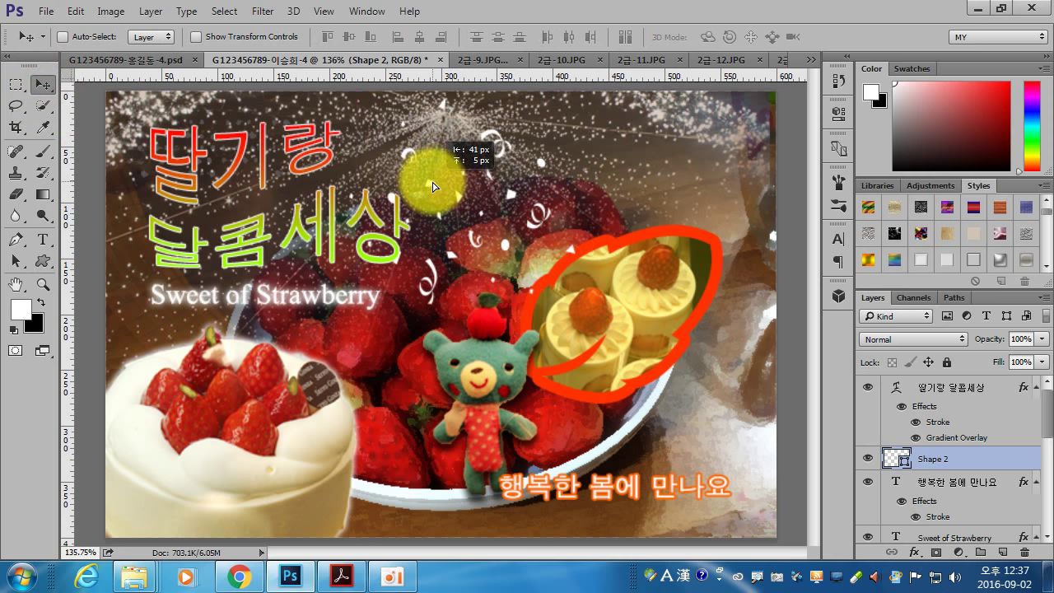
left_click(341, 575)
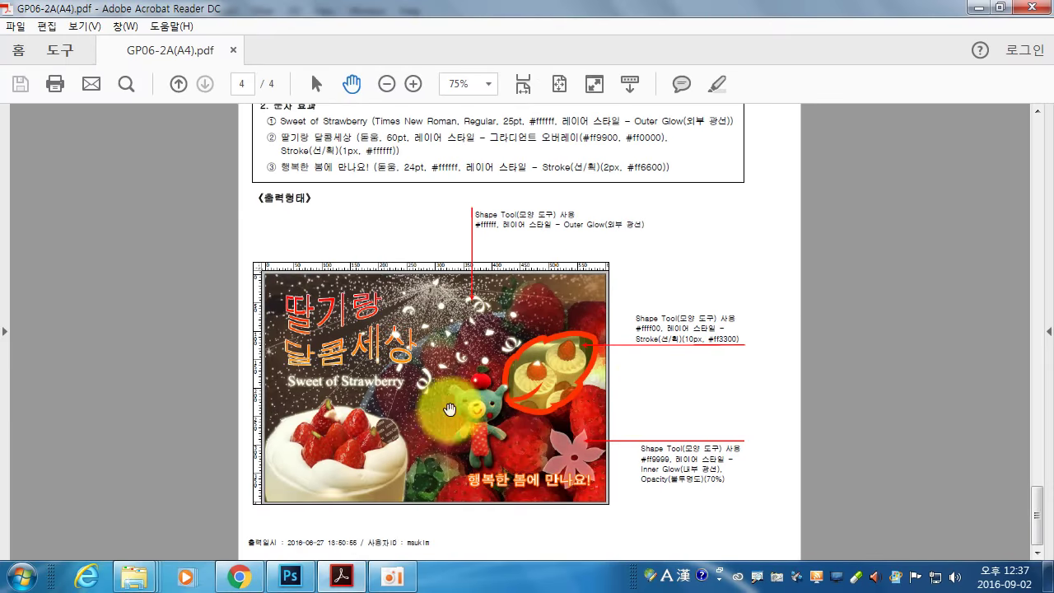
left_click(311, 577)
left_click_drag(992, 458, 977, 385)
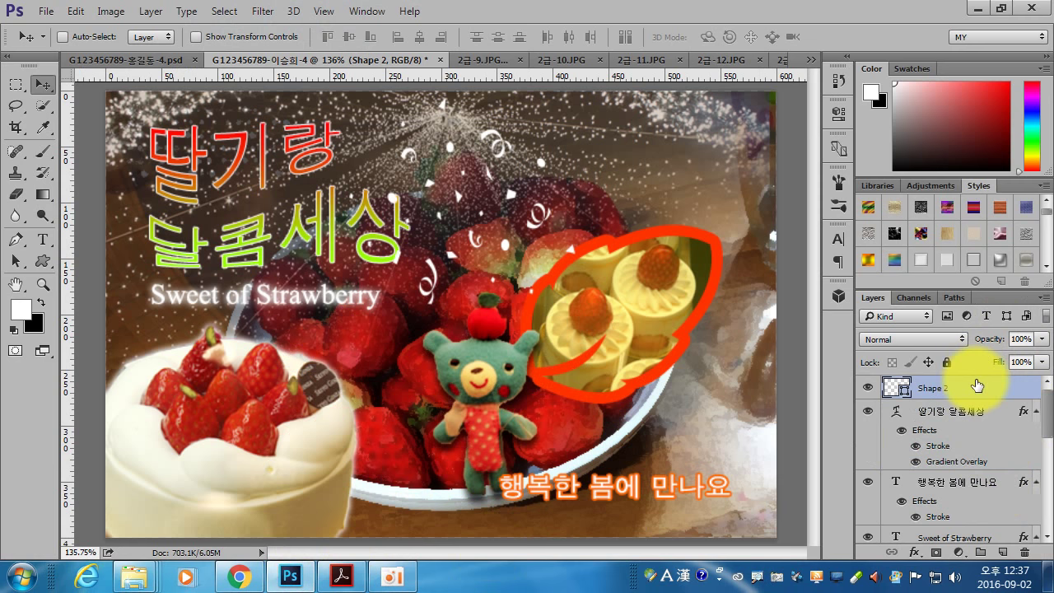
Enlarge the confetti to about 112% and nudge it slightly up and left
key("ctrl+t")
left_click_drag(567, 309, 594, 333)
left_click_drag(400, 216, 374, 216)
key("Return")
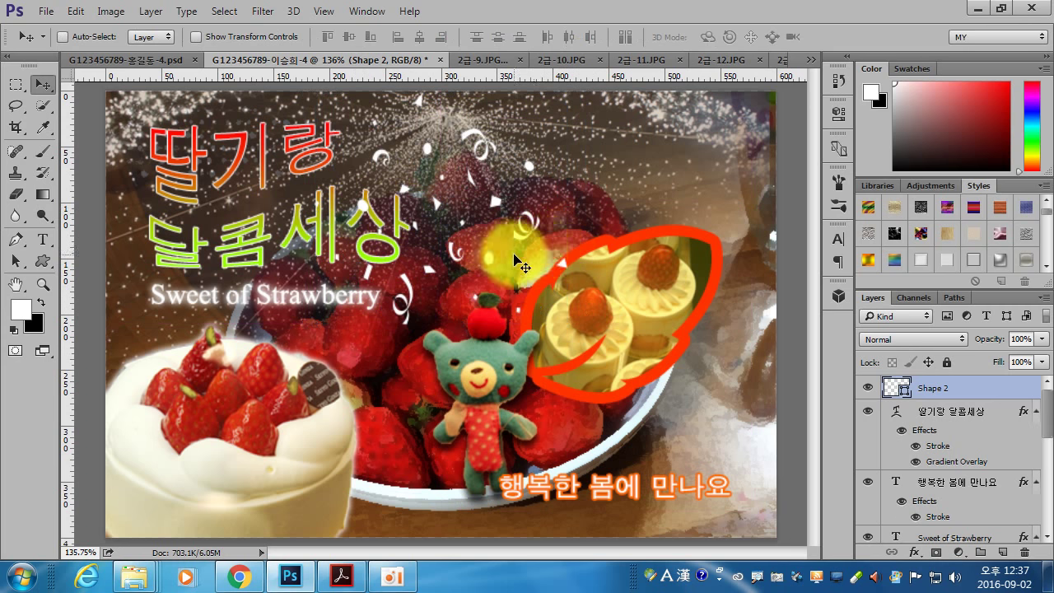
Apply a white Screen outer glow at 76%, size 7 px, to Shape 2
double_click(994, 400)
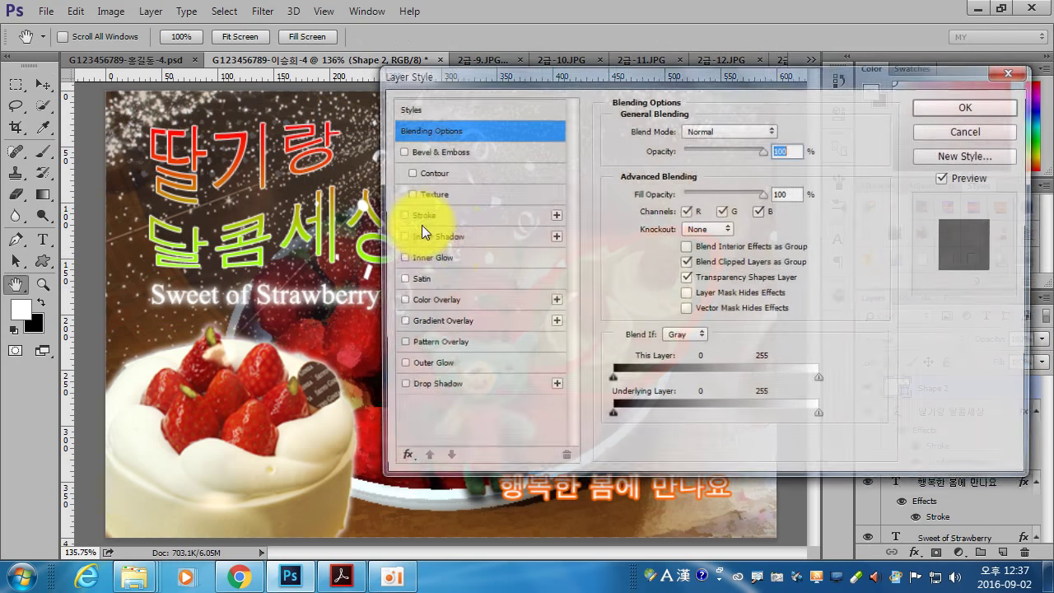
left_click(451, 364)
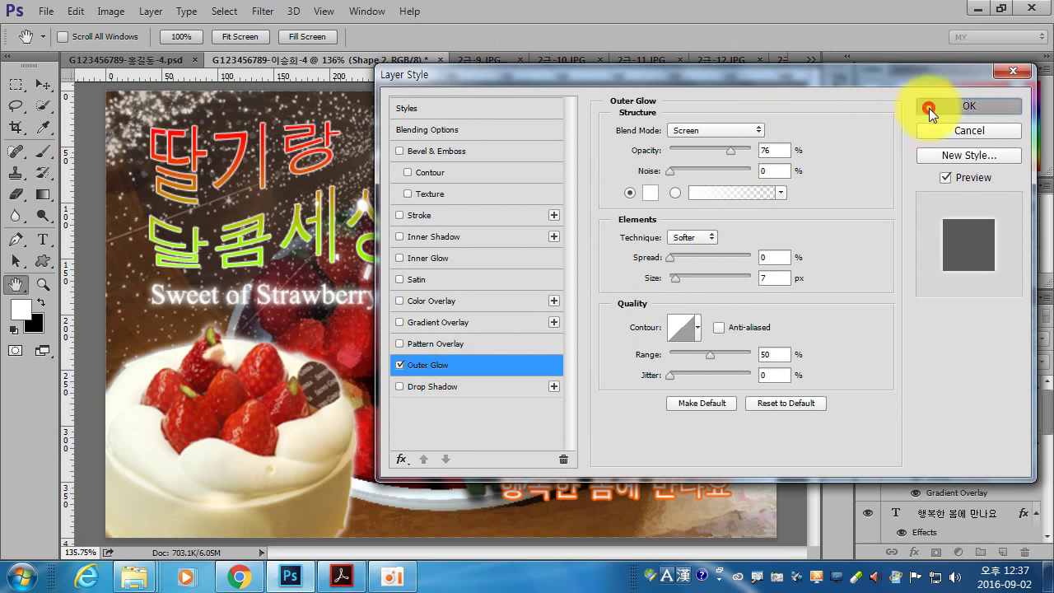
left_click(930, 109)
mouse_move(342, 577)
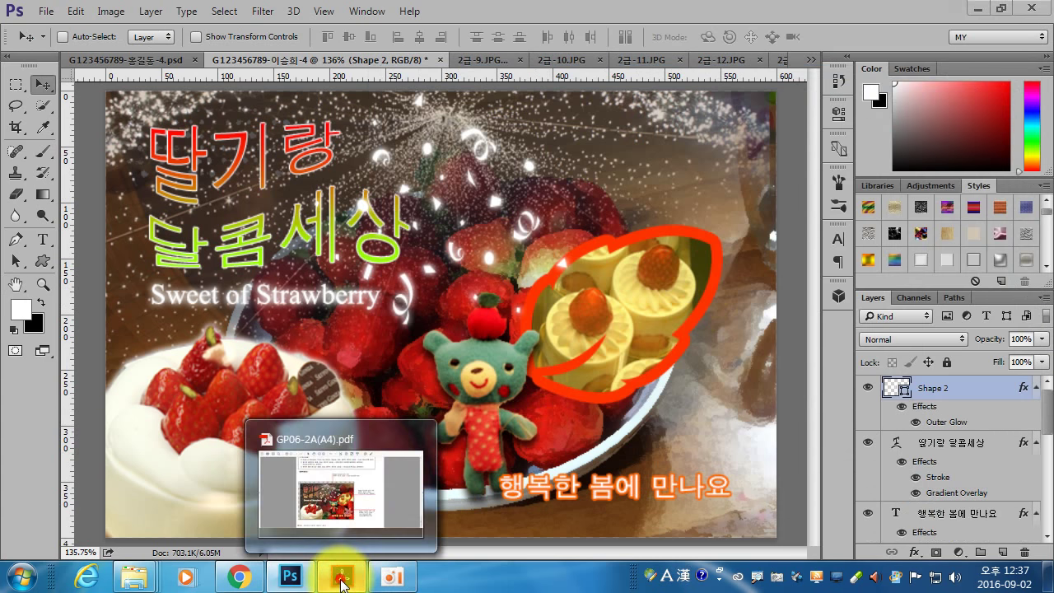
left_click(342, 579)
key("ctrl+1")
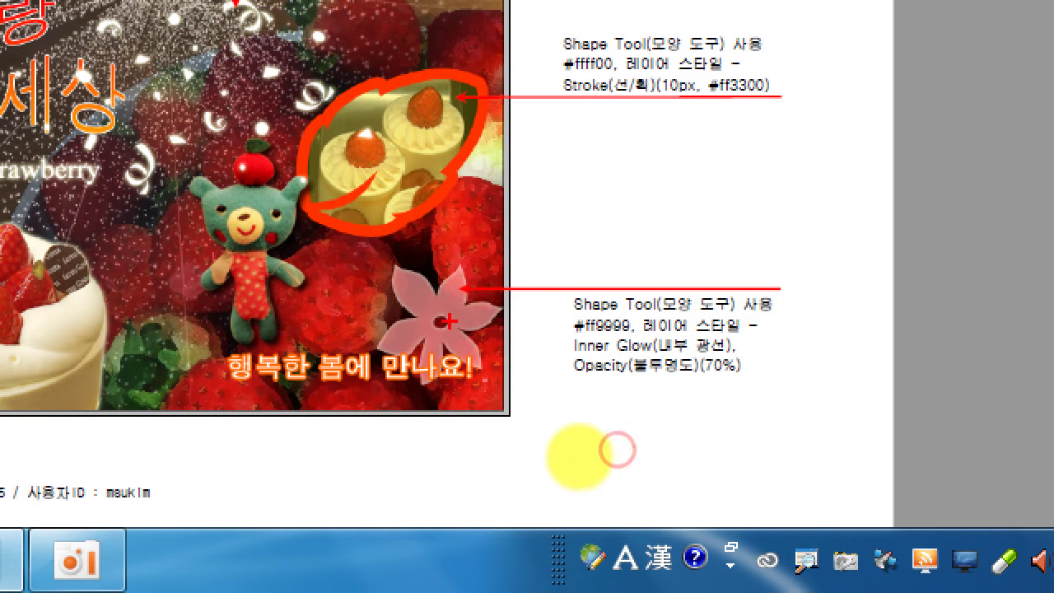
left_click_drag(442, 322, 621, 334)
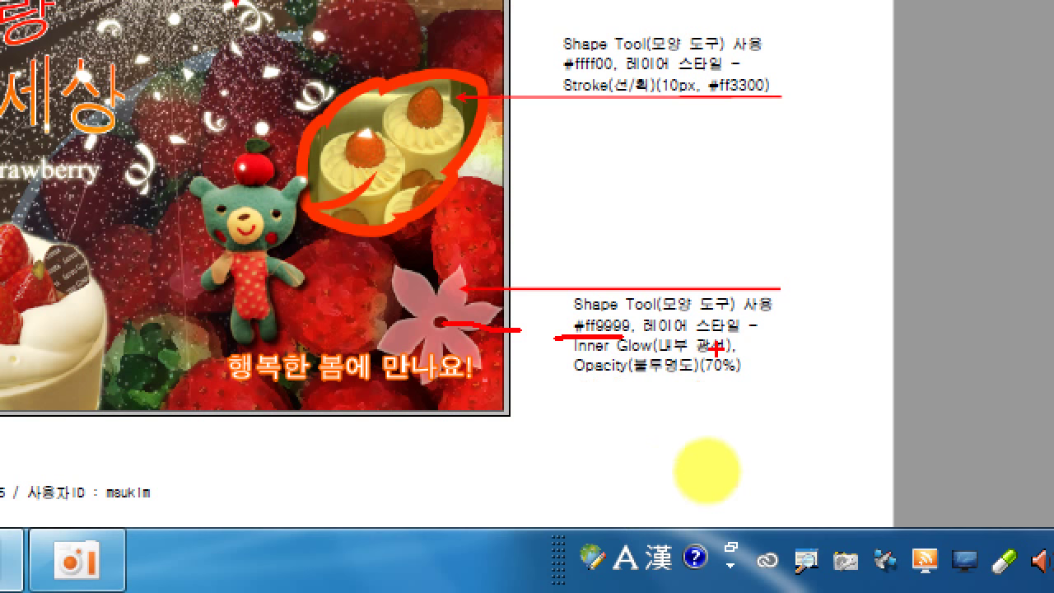
key("Escape")
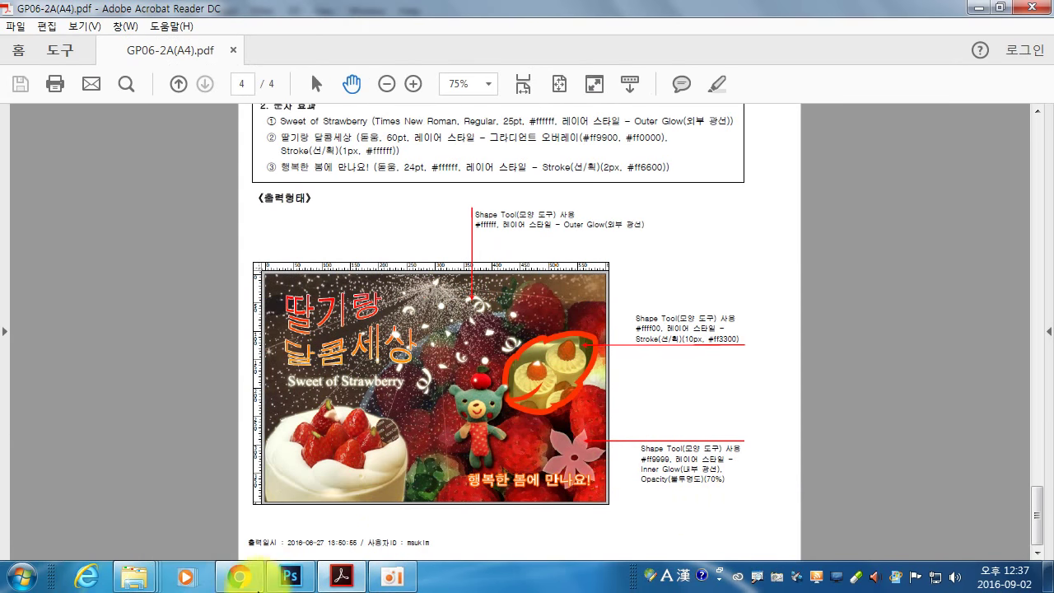
left_click(290, 583)
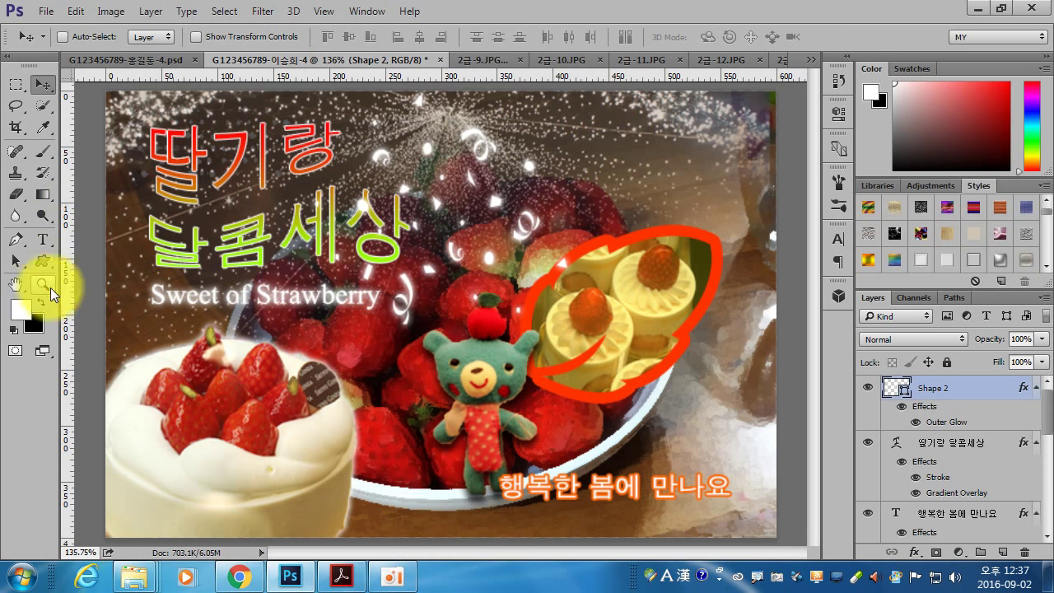
Draw the flower custom shape at the lower right, below the framed yellow cakes
left_click(42, 262)
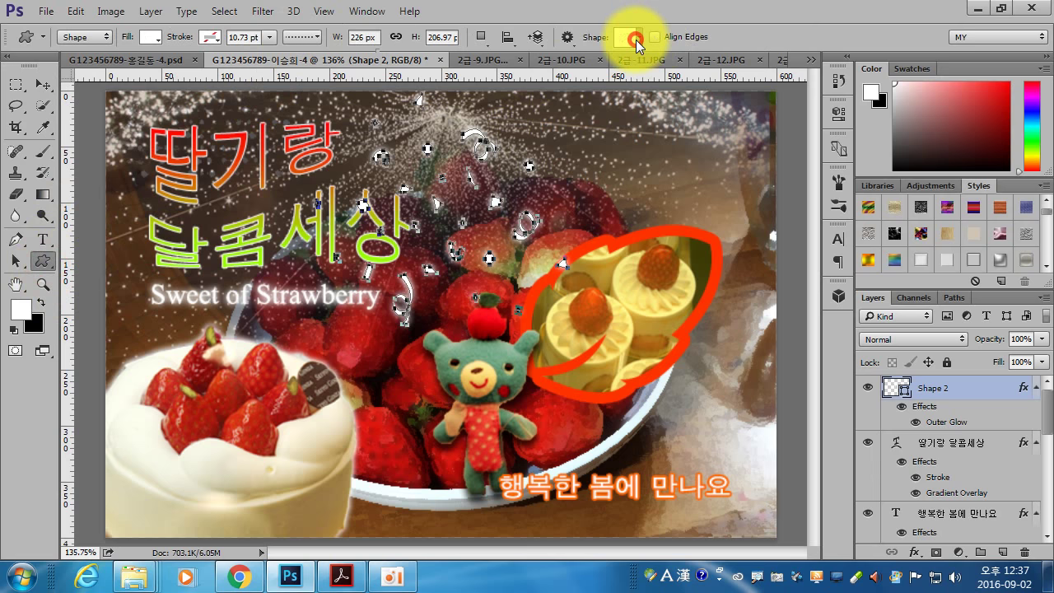
left_click(635, 38)
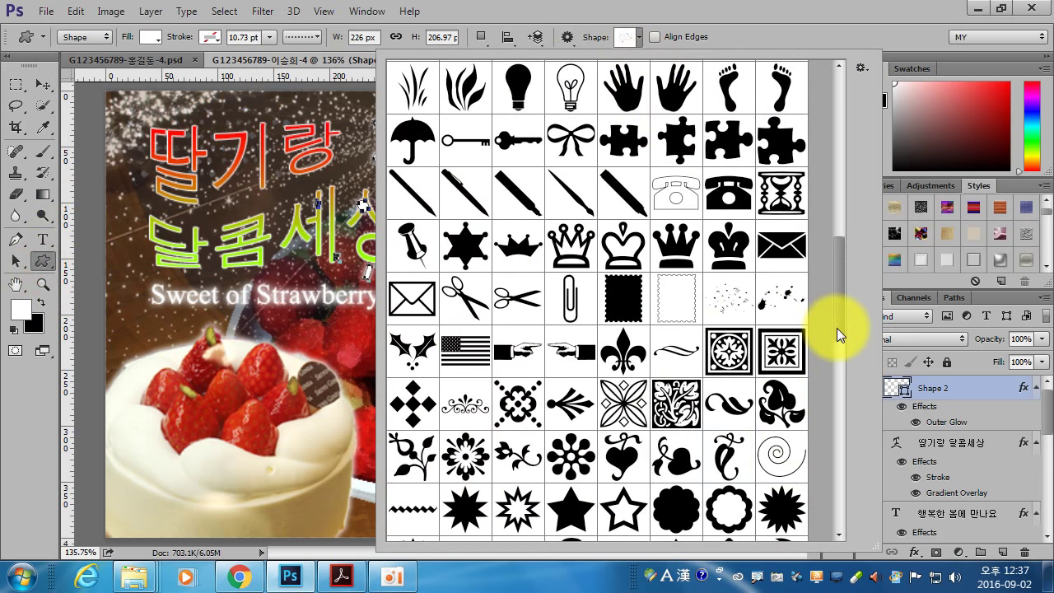
left_click_drag(837, 328, 809, 154)
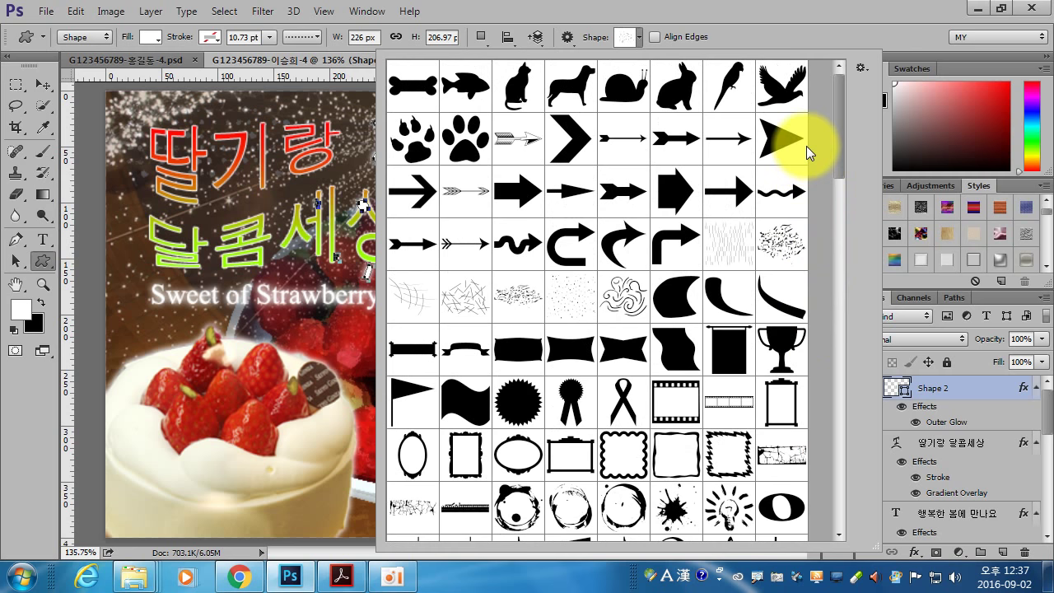
scroll(806, 146, "down", 2)
scroll(807, 181, "down", 2)
scroll(811, 205, "down", 1)
scroll(814, 223, "down", 1)
scroll(817, 239, "down", 1)
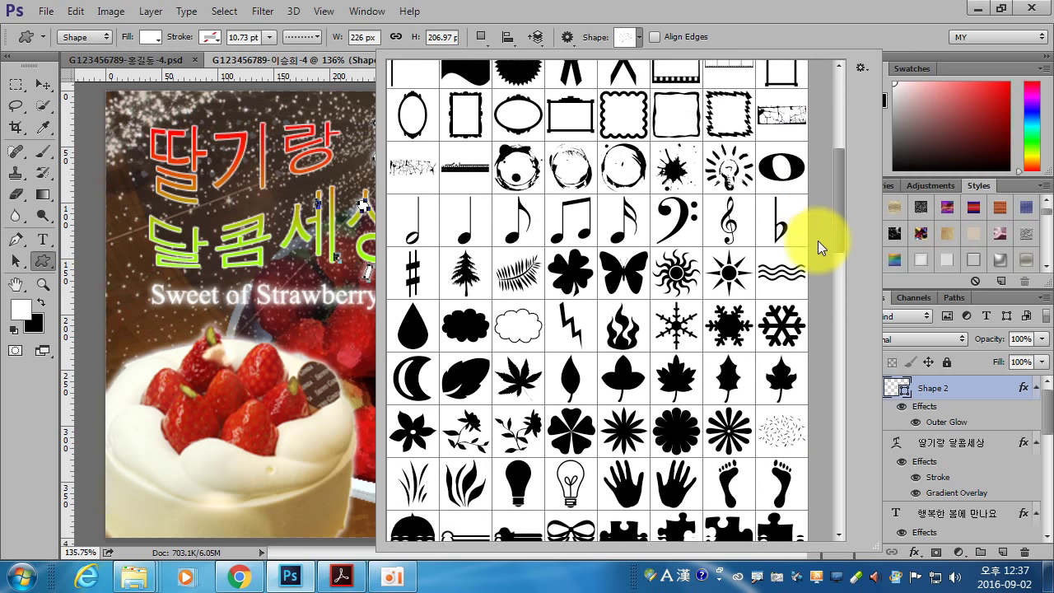
scroll(818, 256, "down", 2)
double_click(420, 310)
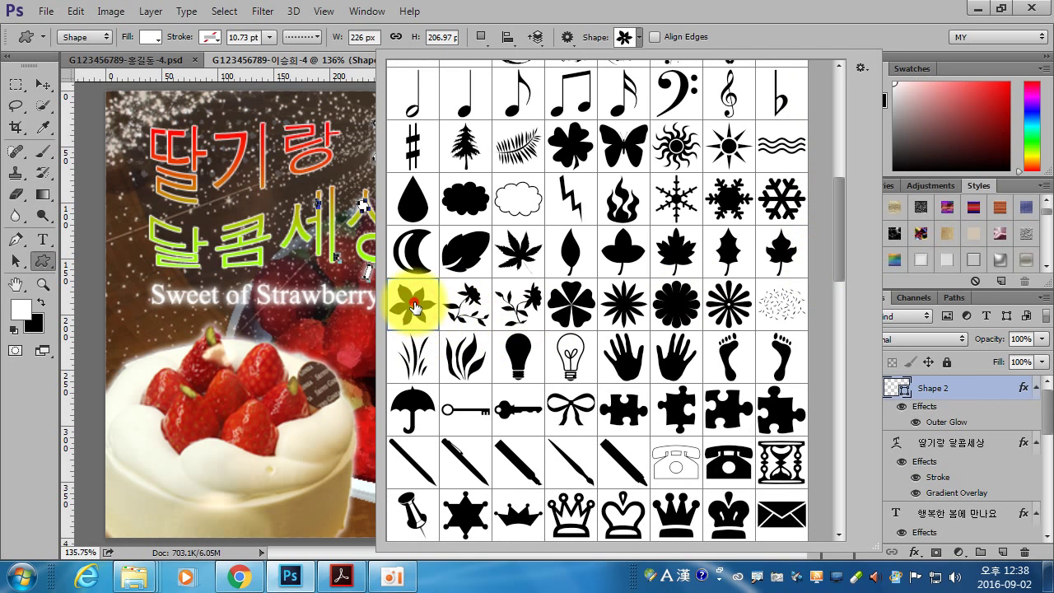
left_click_drag(627, 355, 770, 524)
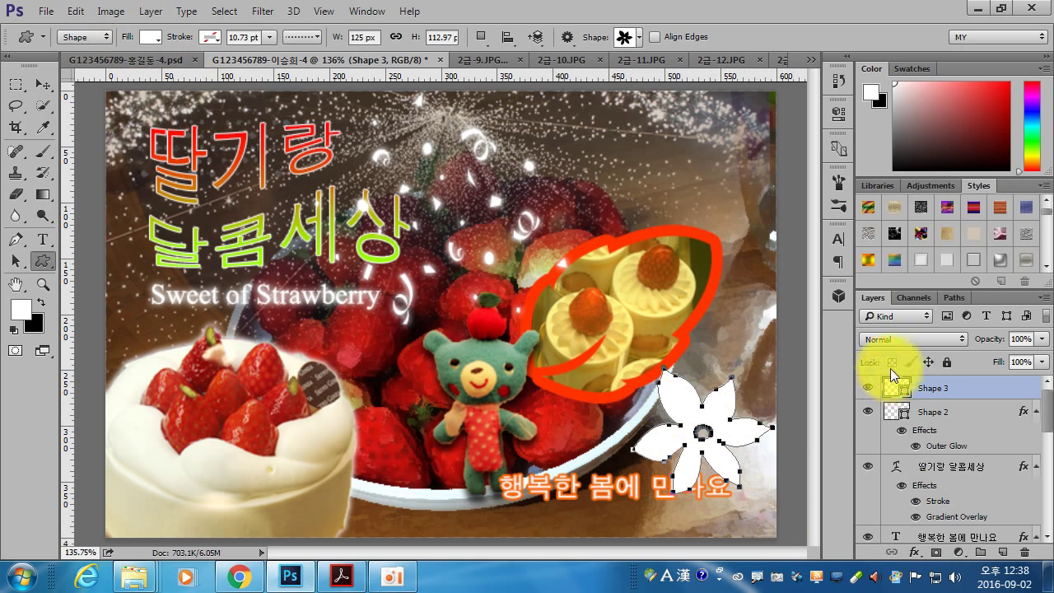
Fill the flower shape with pink #ff9999
double_click(898, 391)
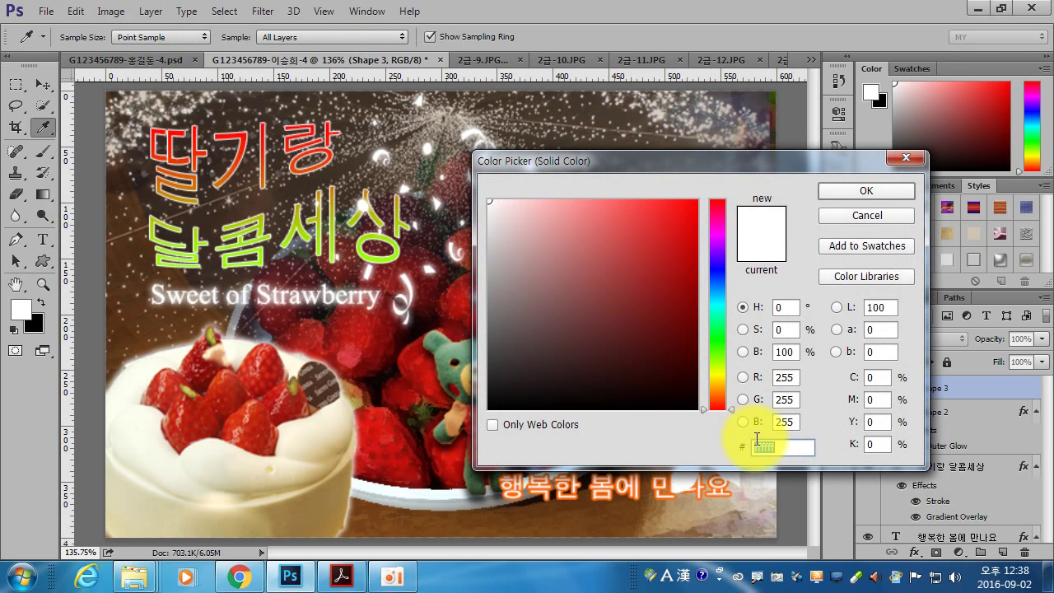
type("ff")
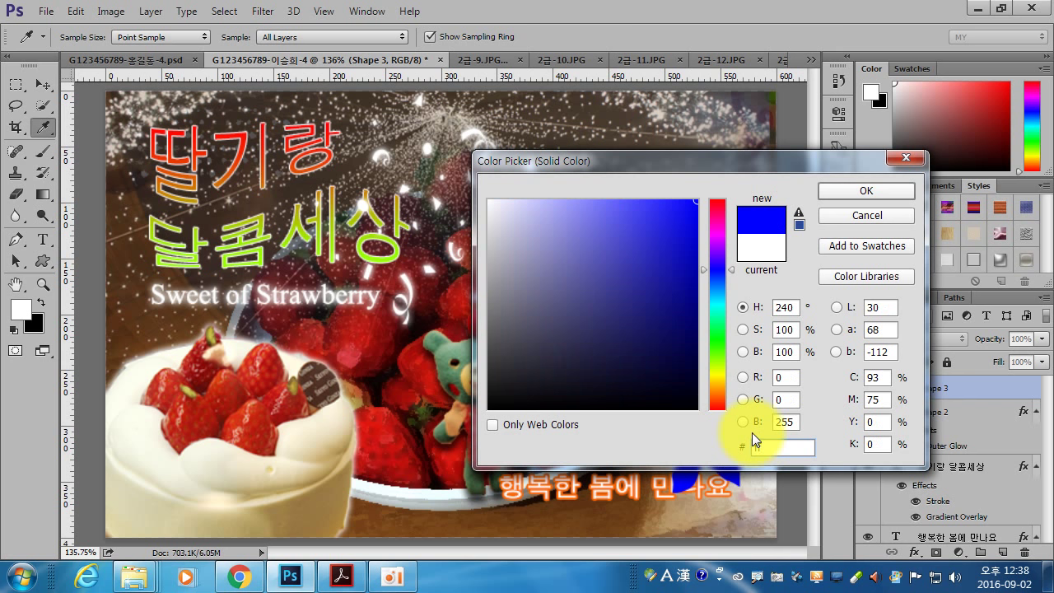
type("9999")
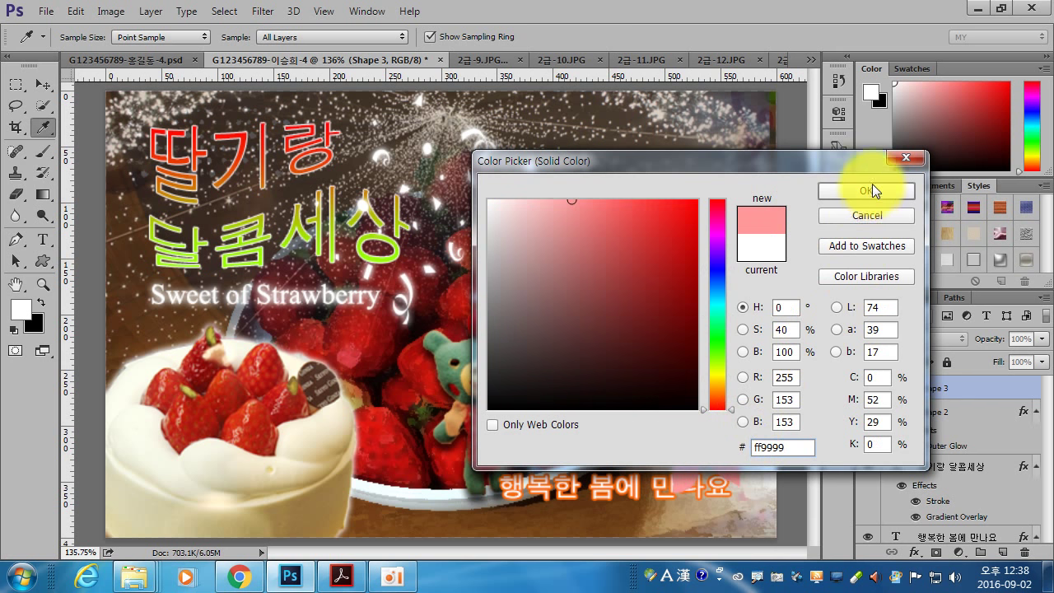
left_click(868, 188)
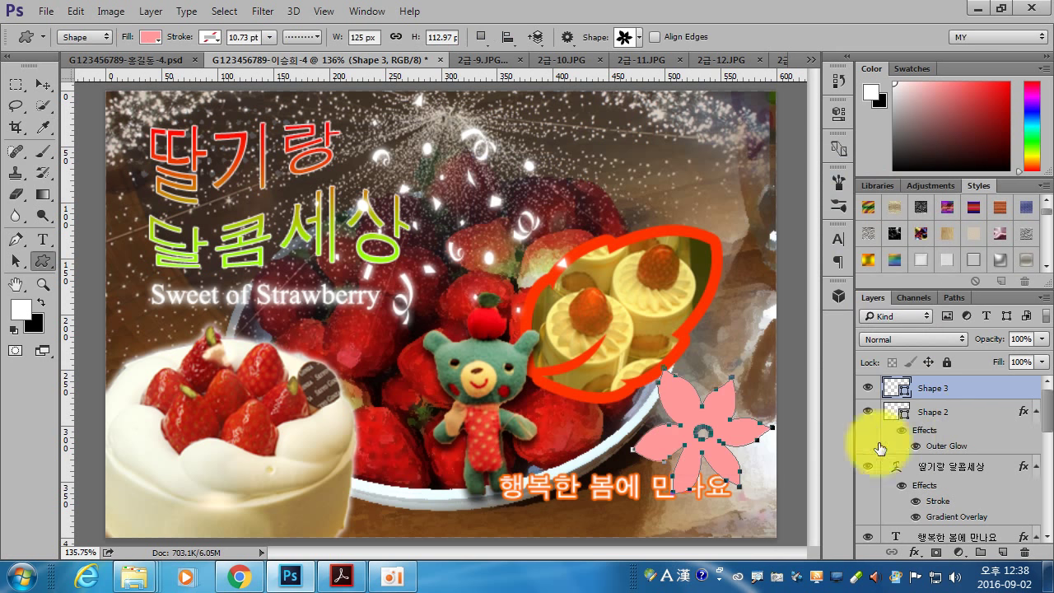
double_click(982, 379)
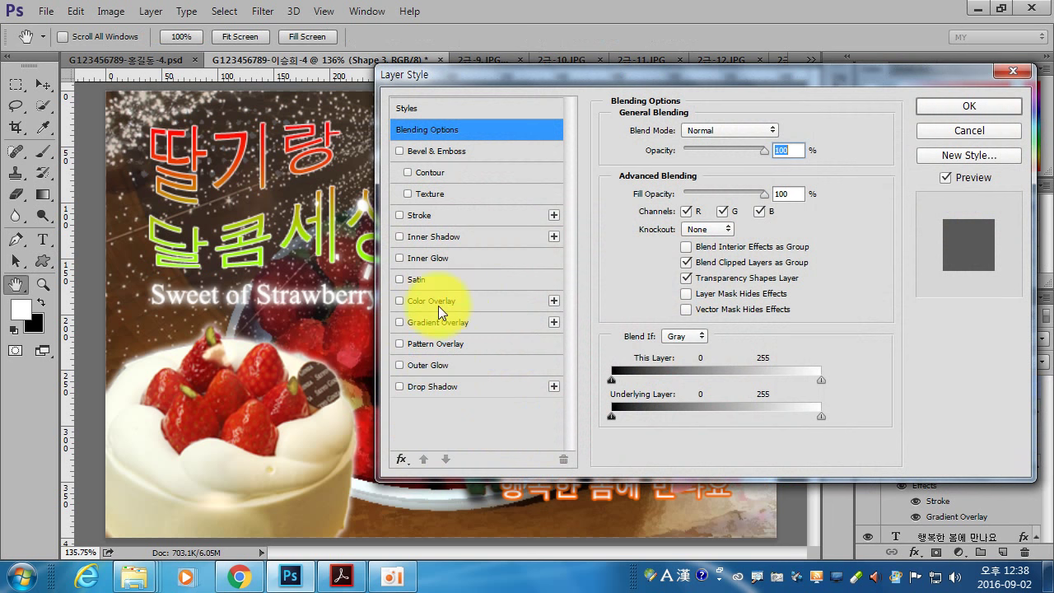
Give the flower an inner glow and set Shape 3's opacity to 70%
left_click(450, 256)
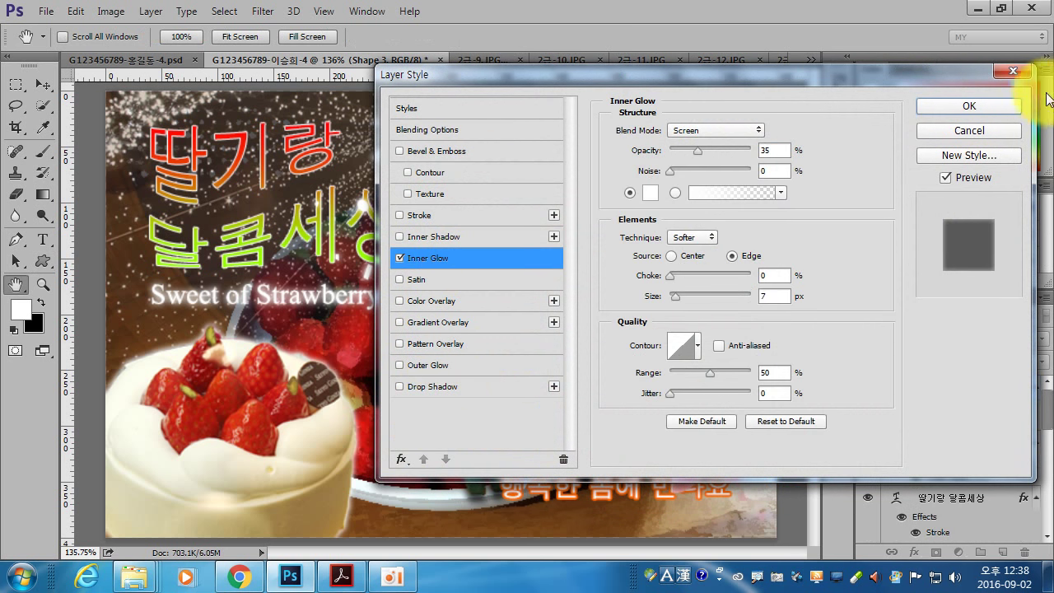
left_click(984, 106)
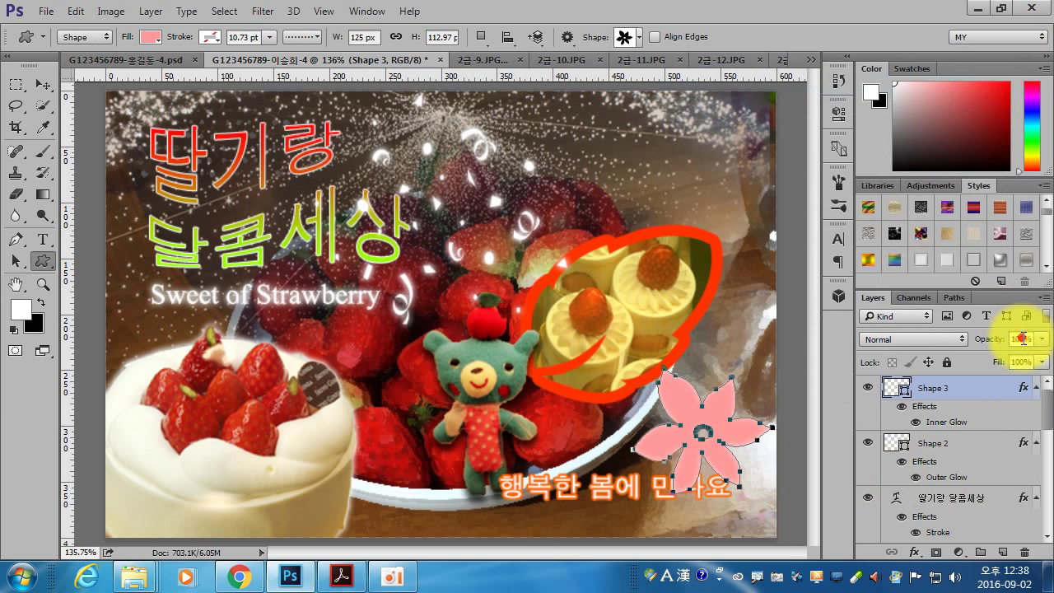
type("70")
key("Return")
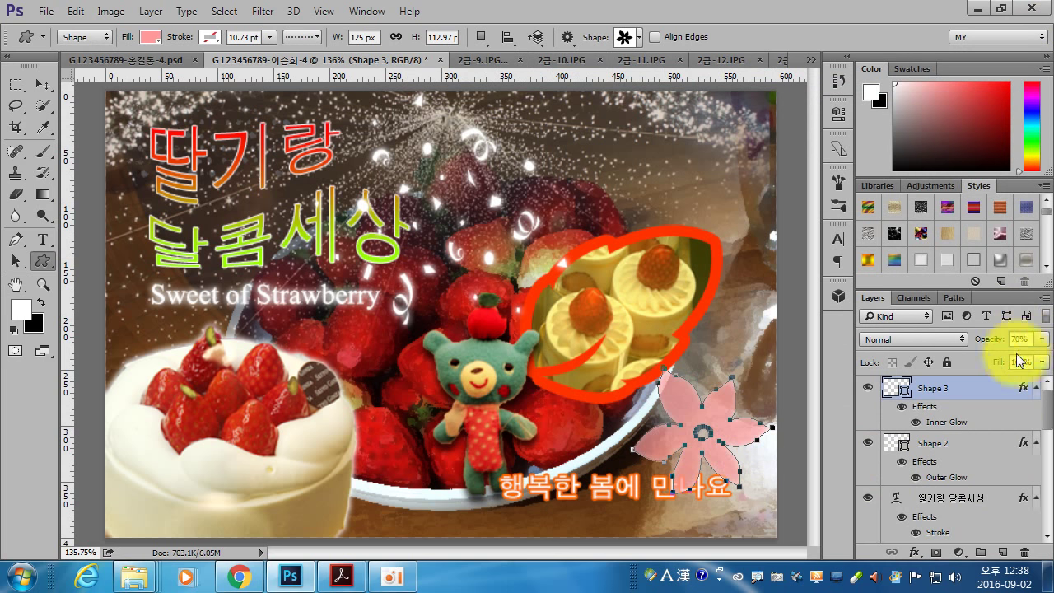
Move the '행복한 봄에 만나요' layer above Shape 3 and recheck the flower's inner glow
scroll(978, 445, "down", 3)
left_click(991, 458)
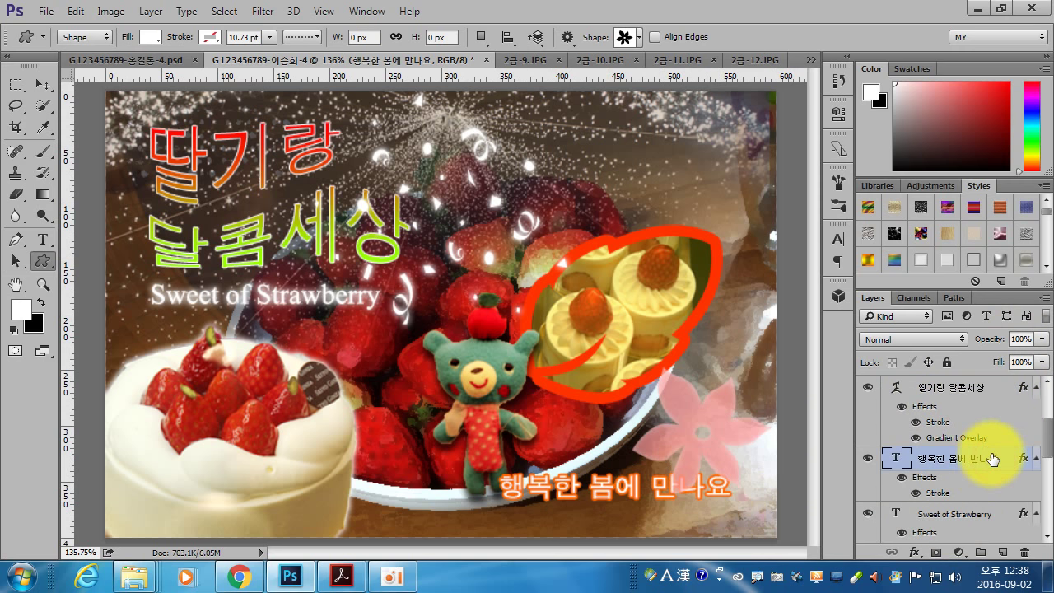
left_click_drag(991, 461, 984, 384)
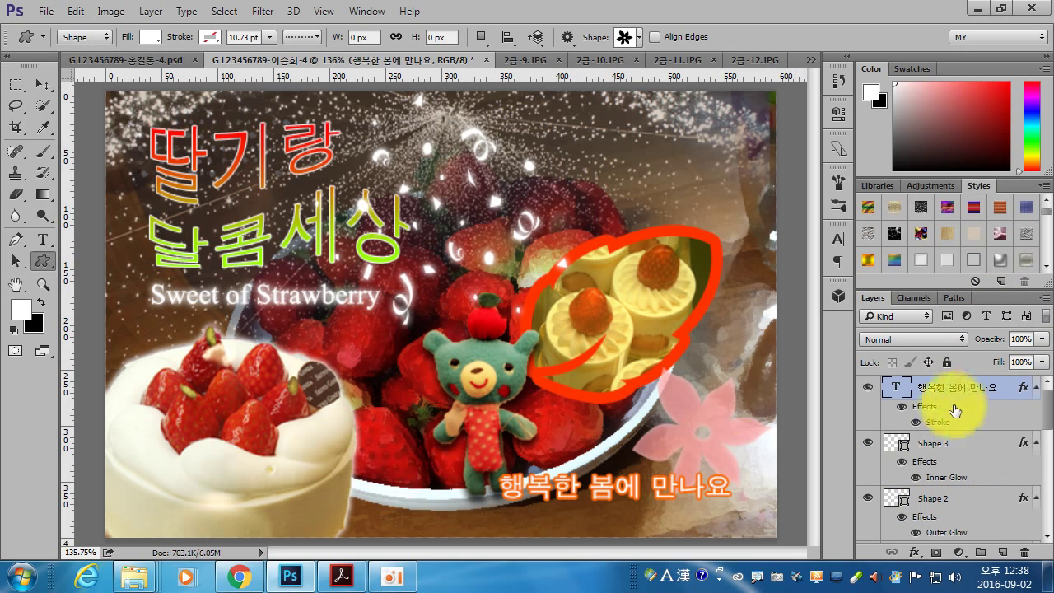
left_click(964, 447)
double_click(955, 478)
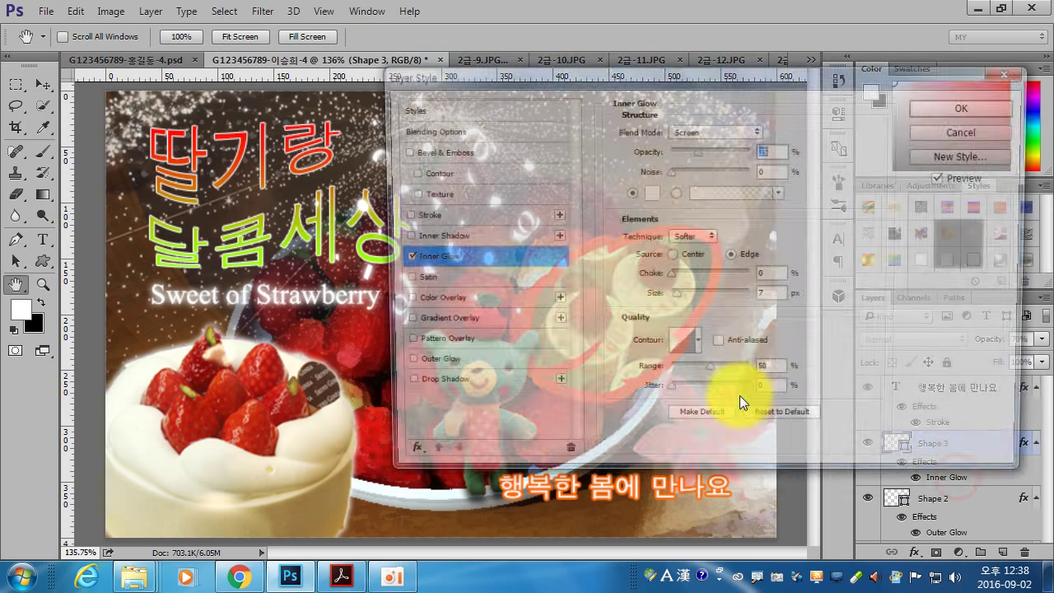
left_click_drag(820, 77, 372, 77)
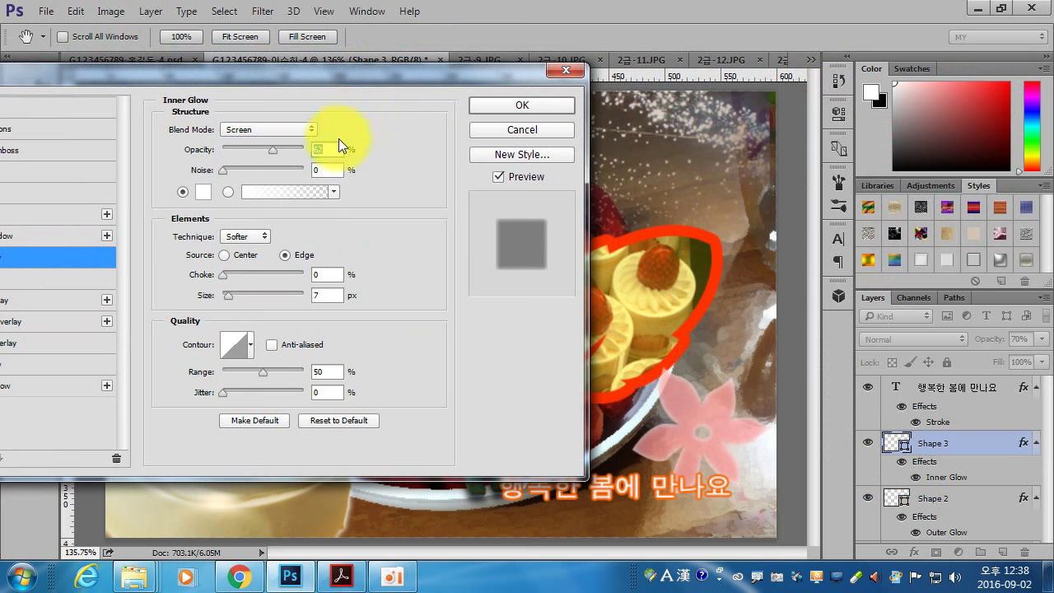
left_click(521, 106)
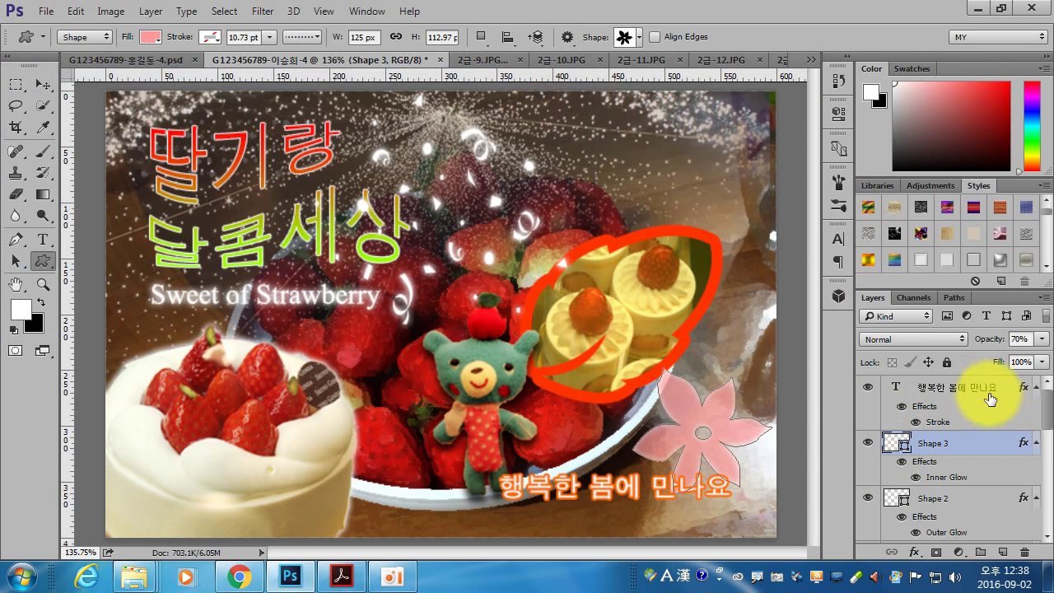
left_click(984, 387)
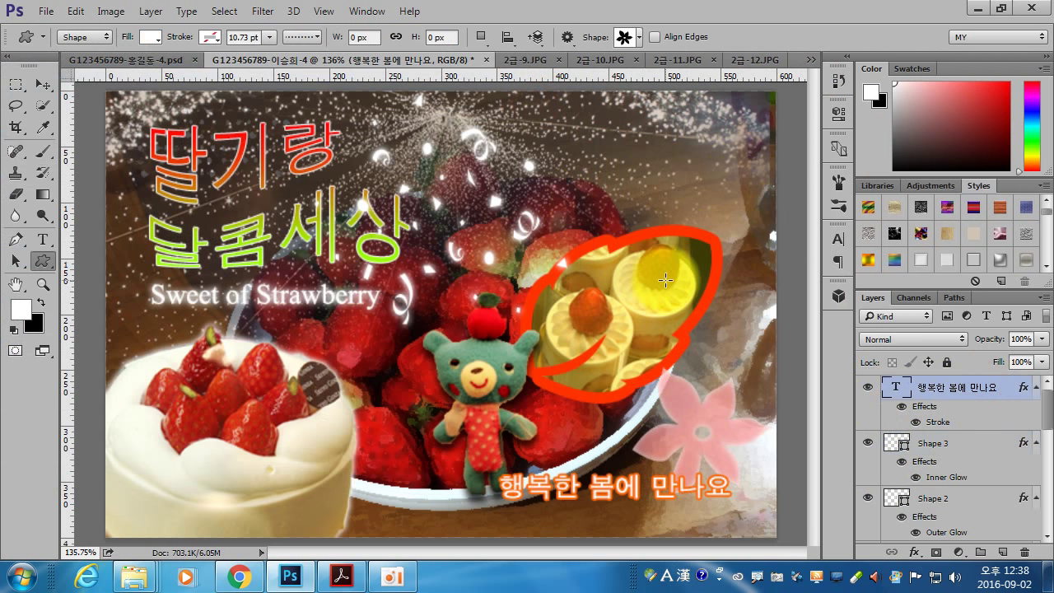